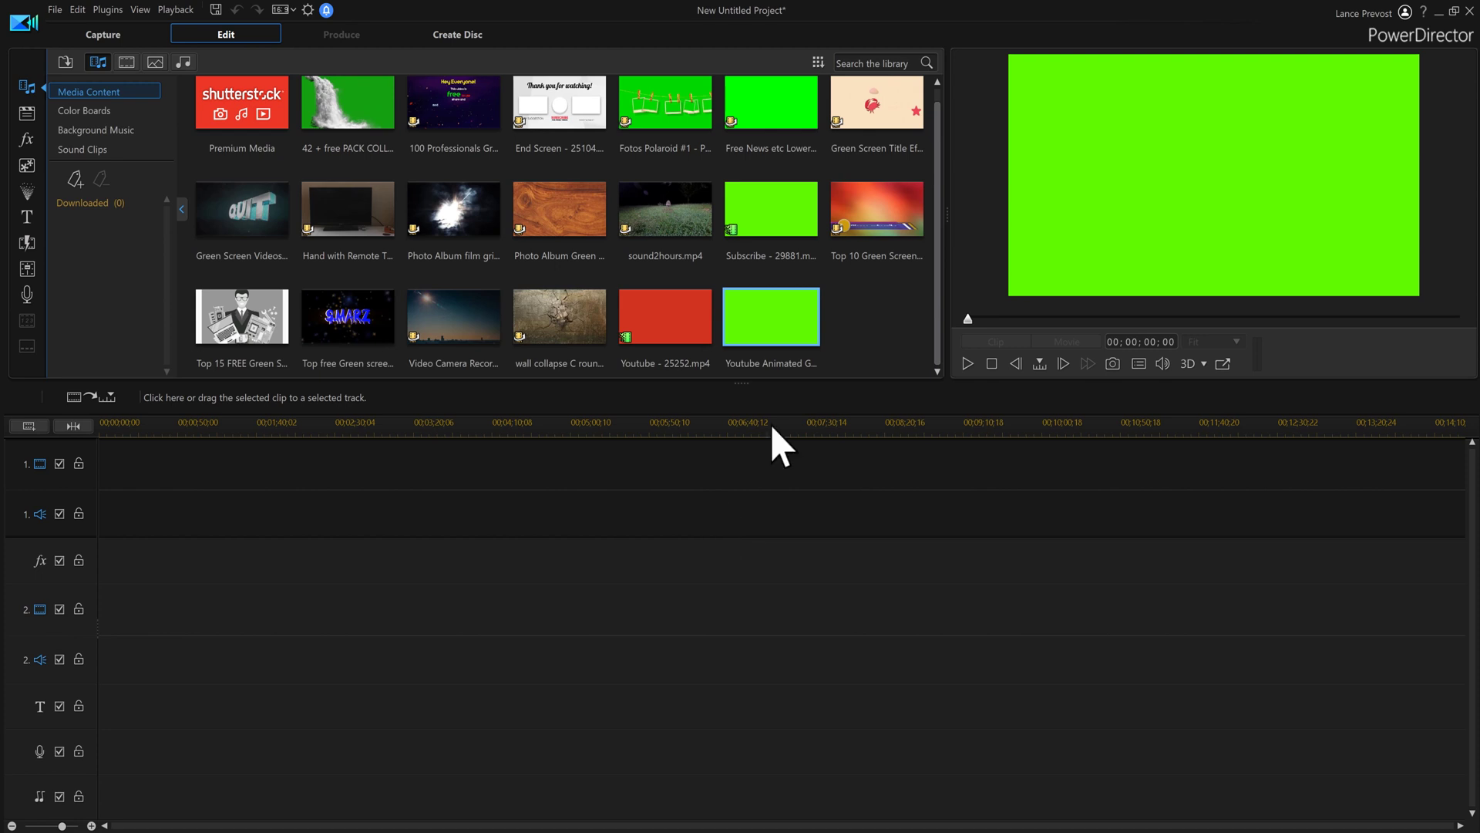
- Place sound2hours.mp4 on video track 1 and the Subscribe - 29881 clip at the start of track 2, and play them
{"action": "left_click_drag", "start_coordinate": [626, 224], "coordinate": [82, 496]}
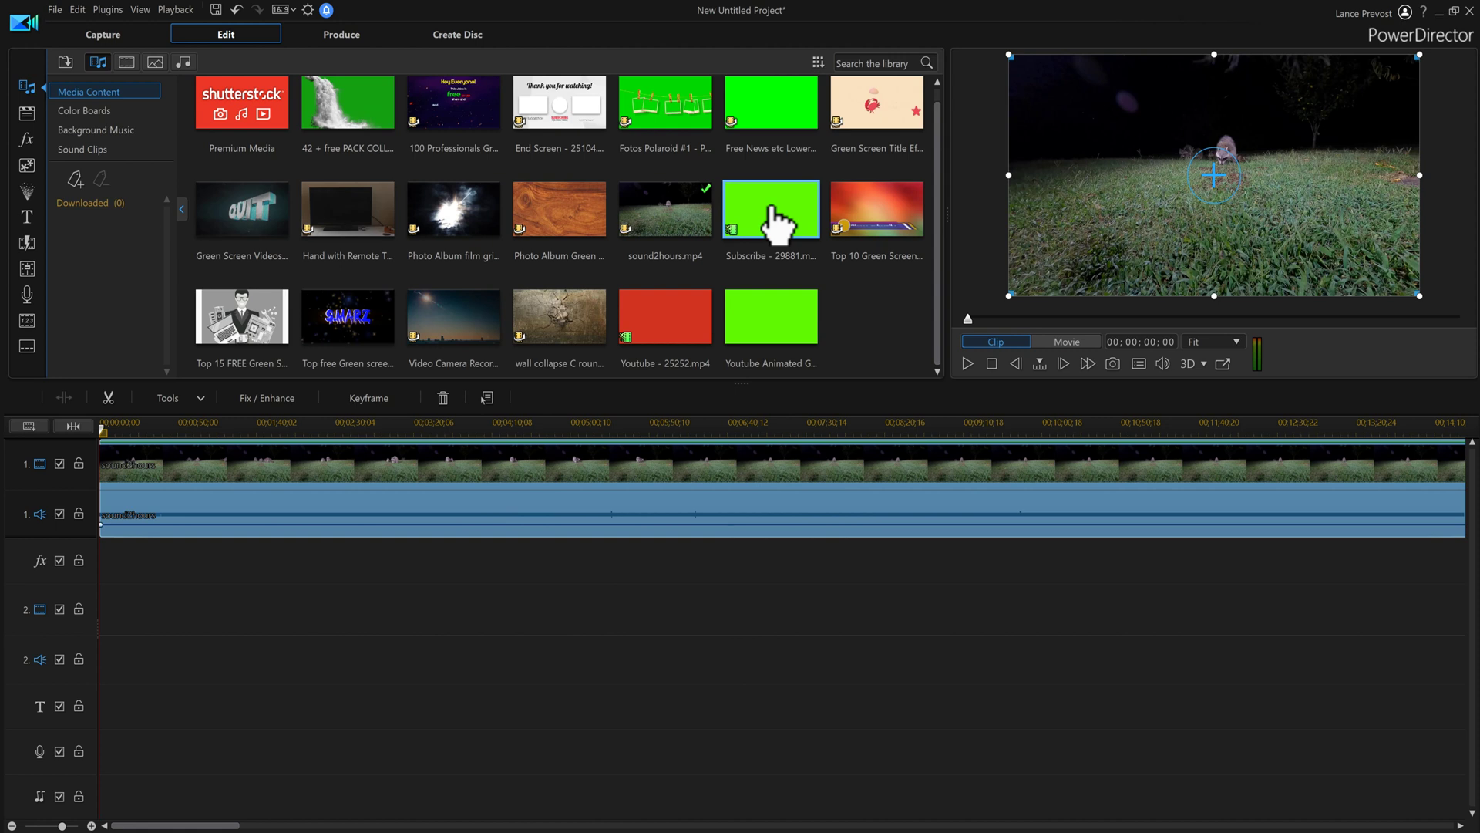
{"action": "left_click_drag", "start_coordinate": [772, 212], "coordinate": [92, 651]}
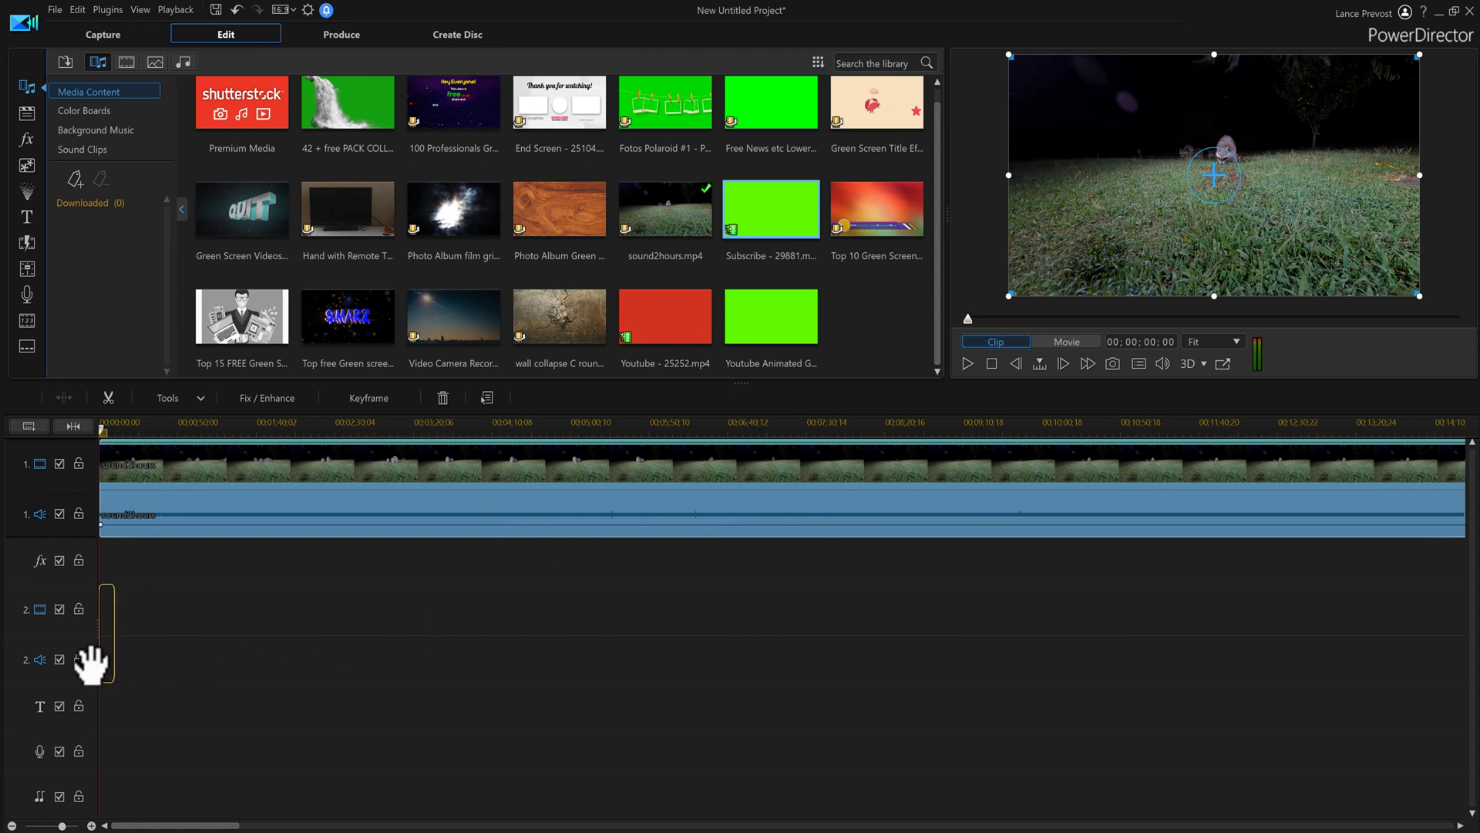
{"action": "left_click_drag", "start_coordinate": [91, 654], "coordinate": [116, 669]}
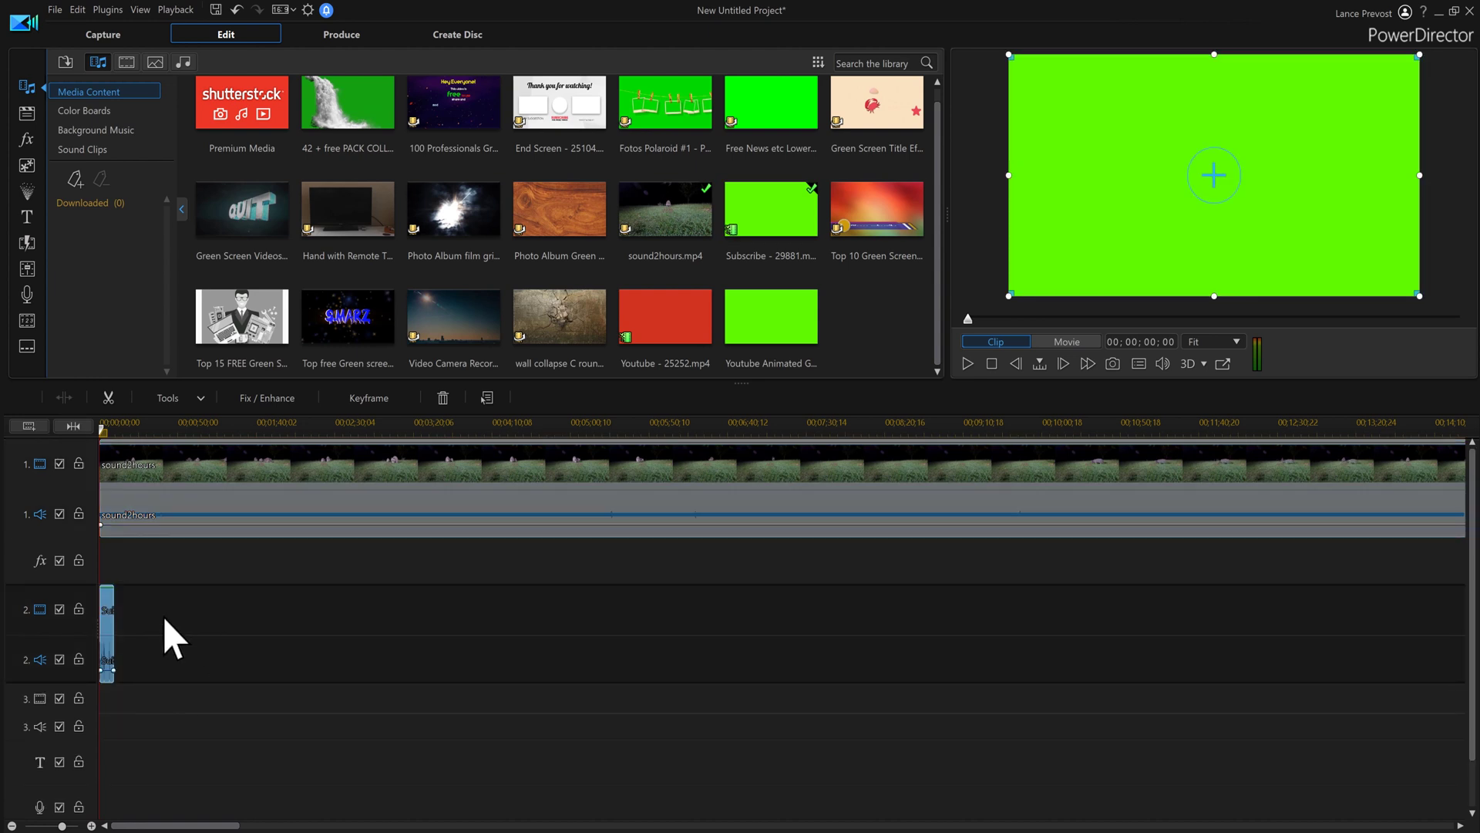
{"action": "left_click", "coordinate": [969, 364]}
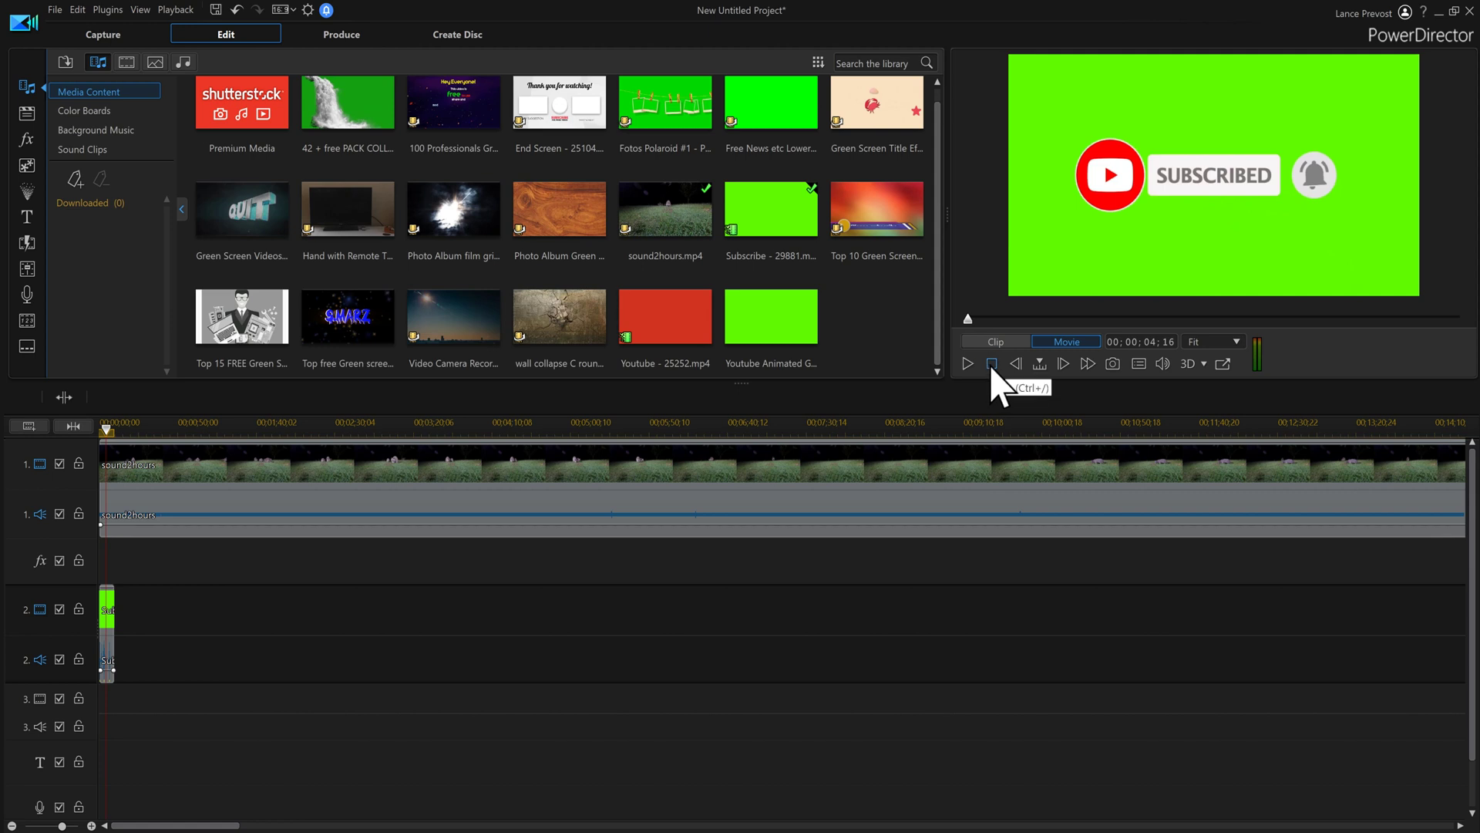
{"action": "left_click", "coordinate": [992, 363]}
- Remove the Subscribe clip's green background with Chroma Key in the PiP Designer, sampling the green from the preview
{"action": "left_click", "coordinate": [108, 647]}
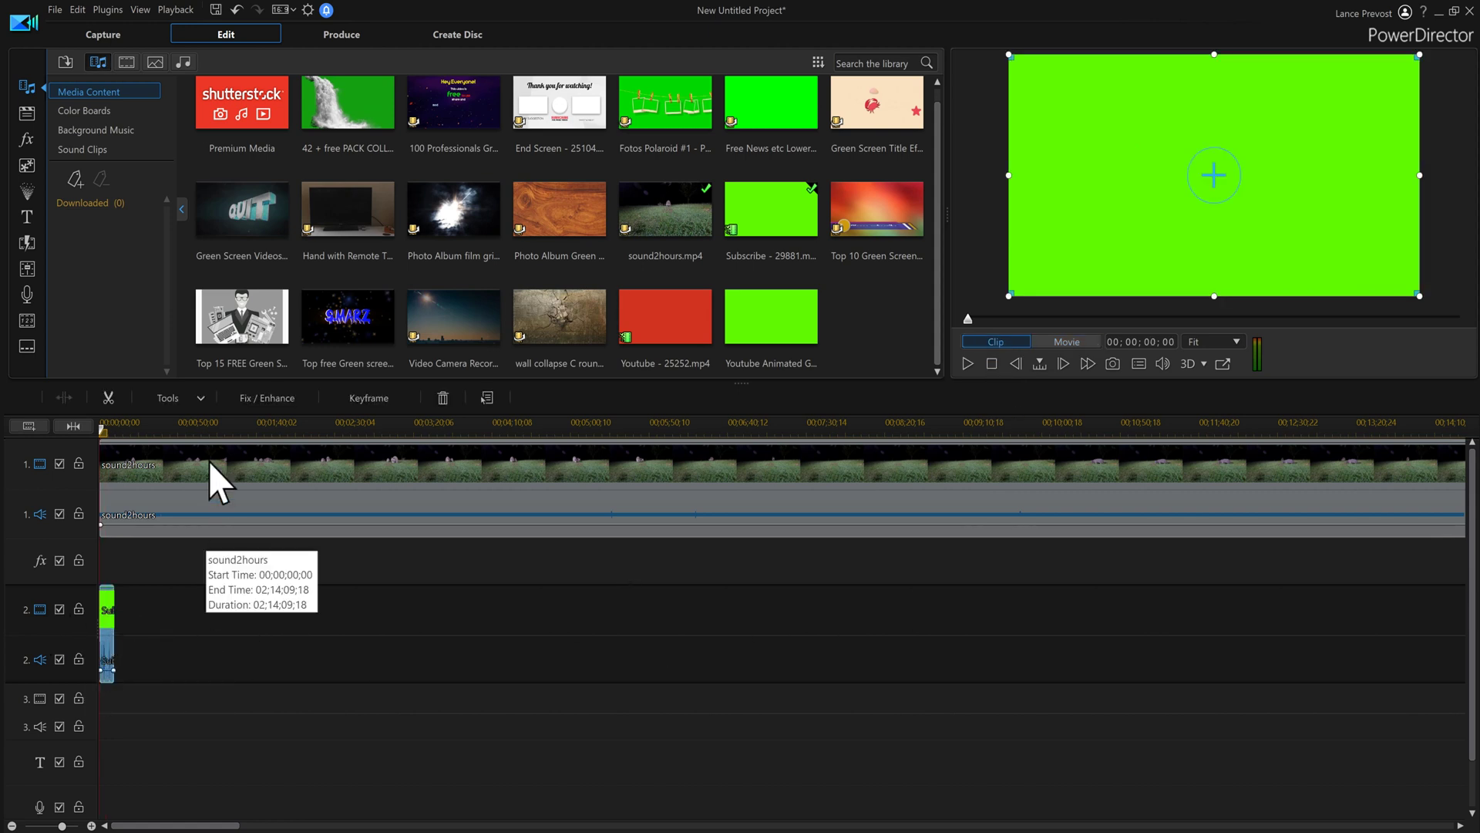
{"action": "left_click", "coordinate": [193, 399]}
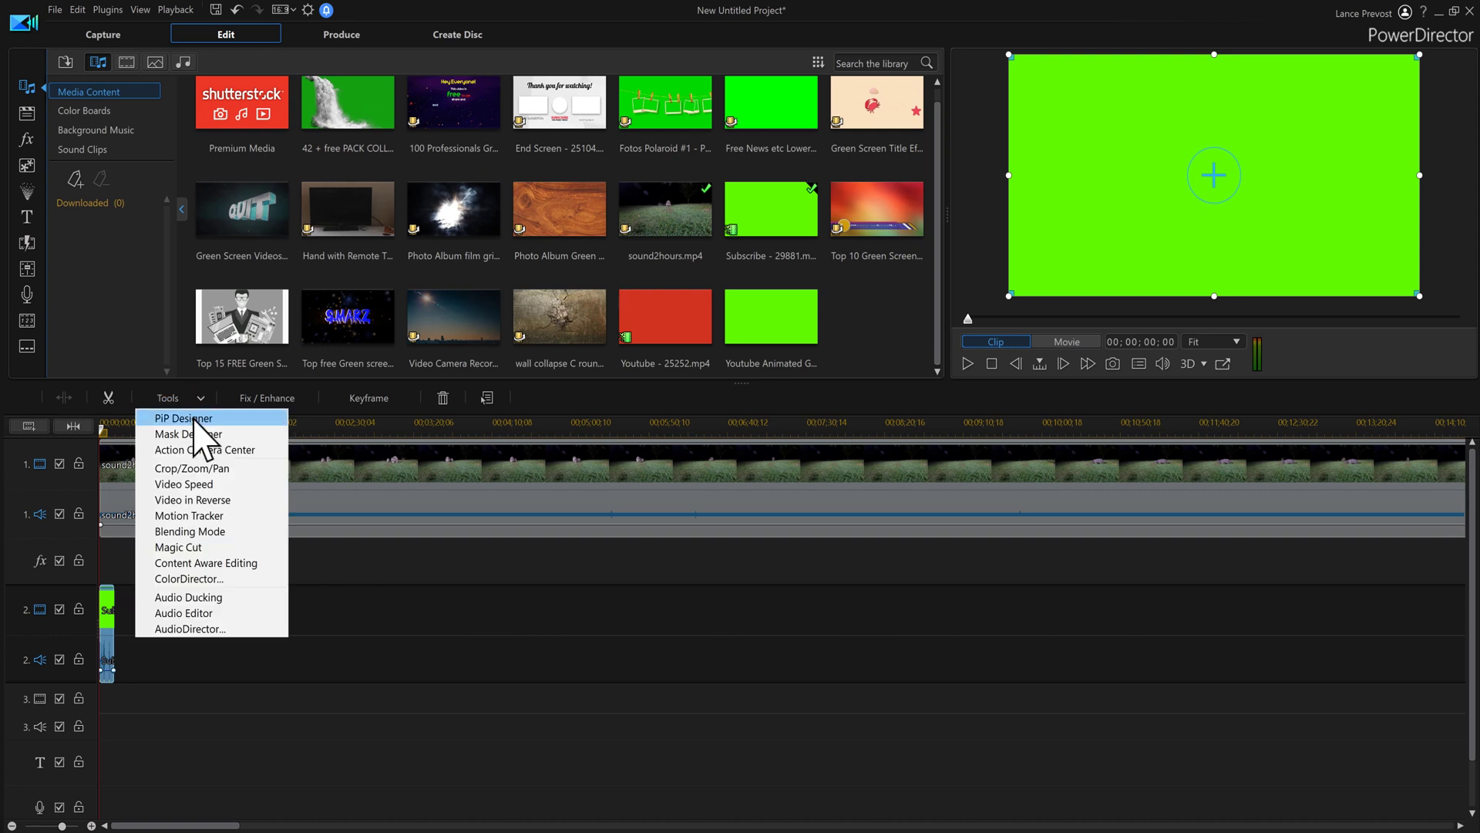
{"action": "left_click", "coordinate": [194, 418]}
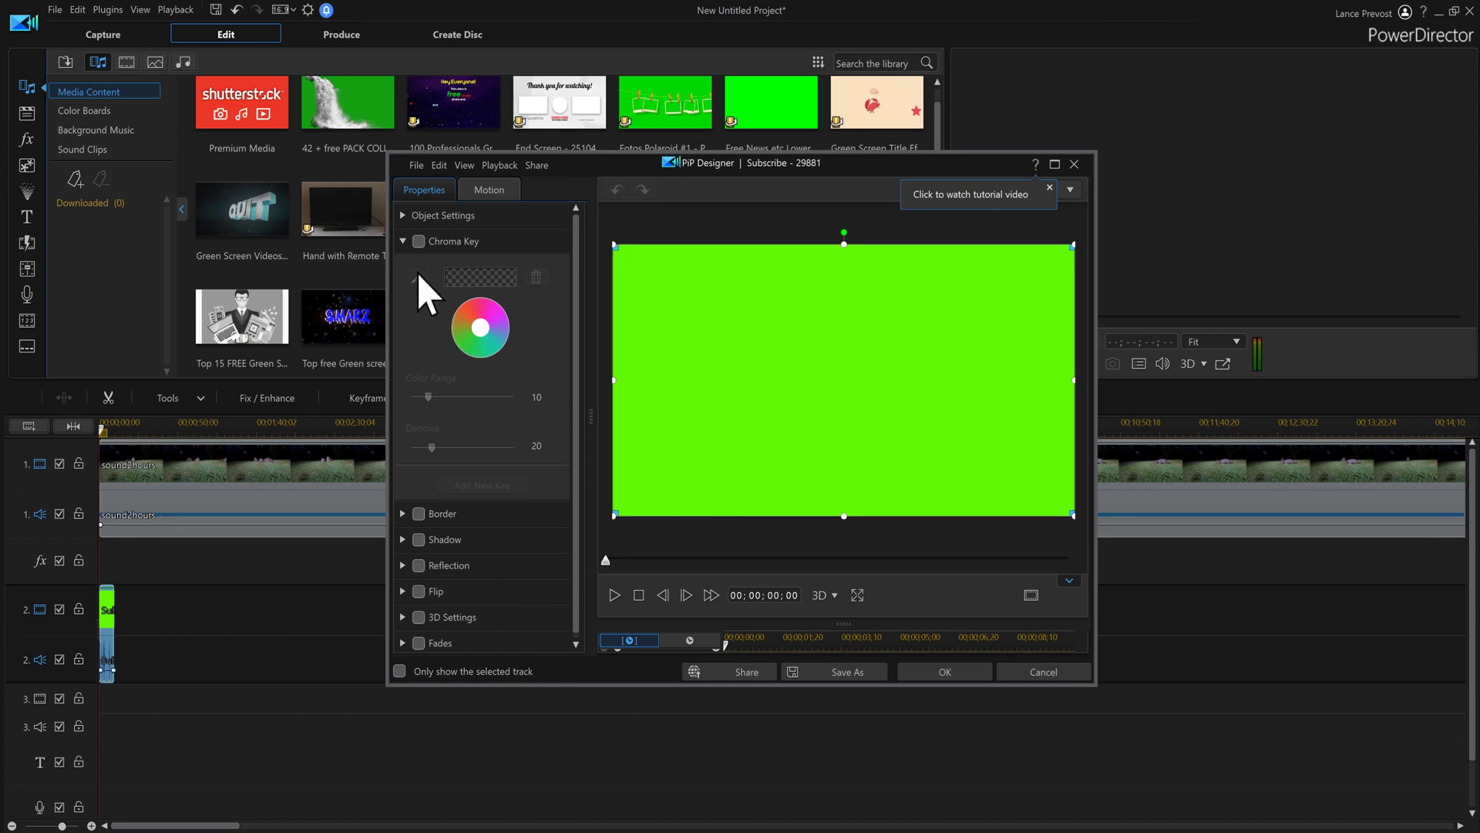
{"action": "left_click", "coordinate": [419, 242]}
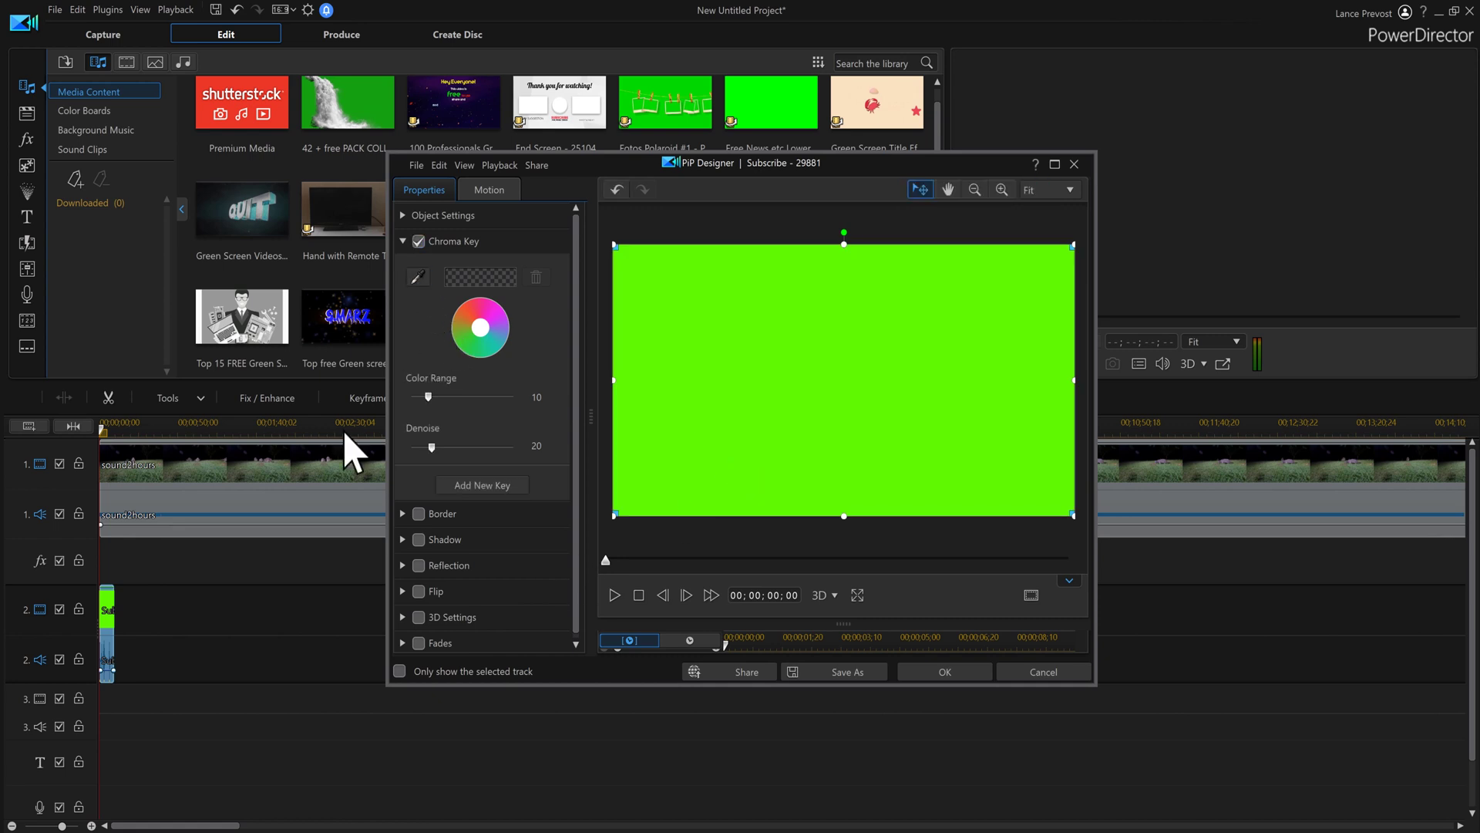
{"action": "left_click", "coordinate": [418, 277]}
{"action": "left_click", "coordinate": [856, 343]}
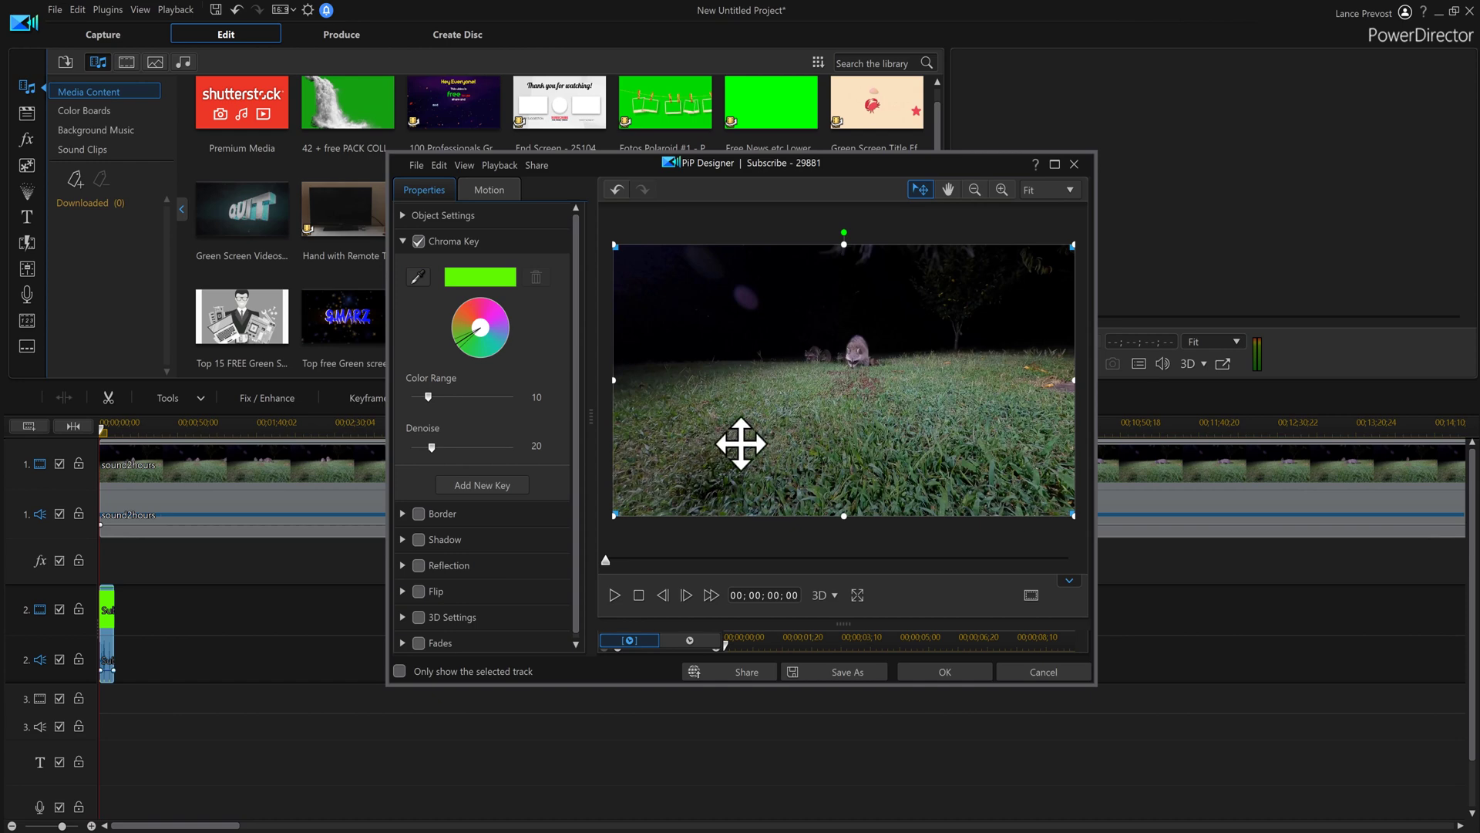
{"action": "left_click", "coordinate": [933, 670]}
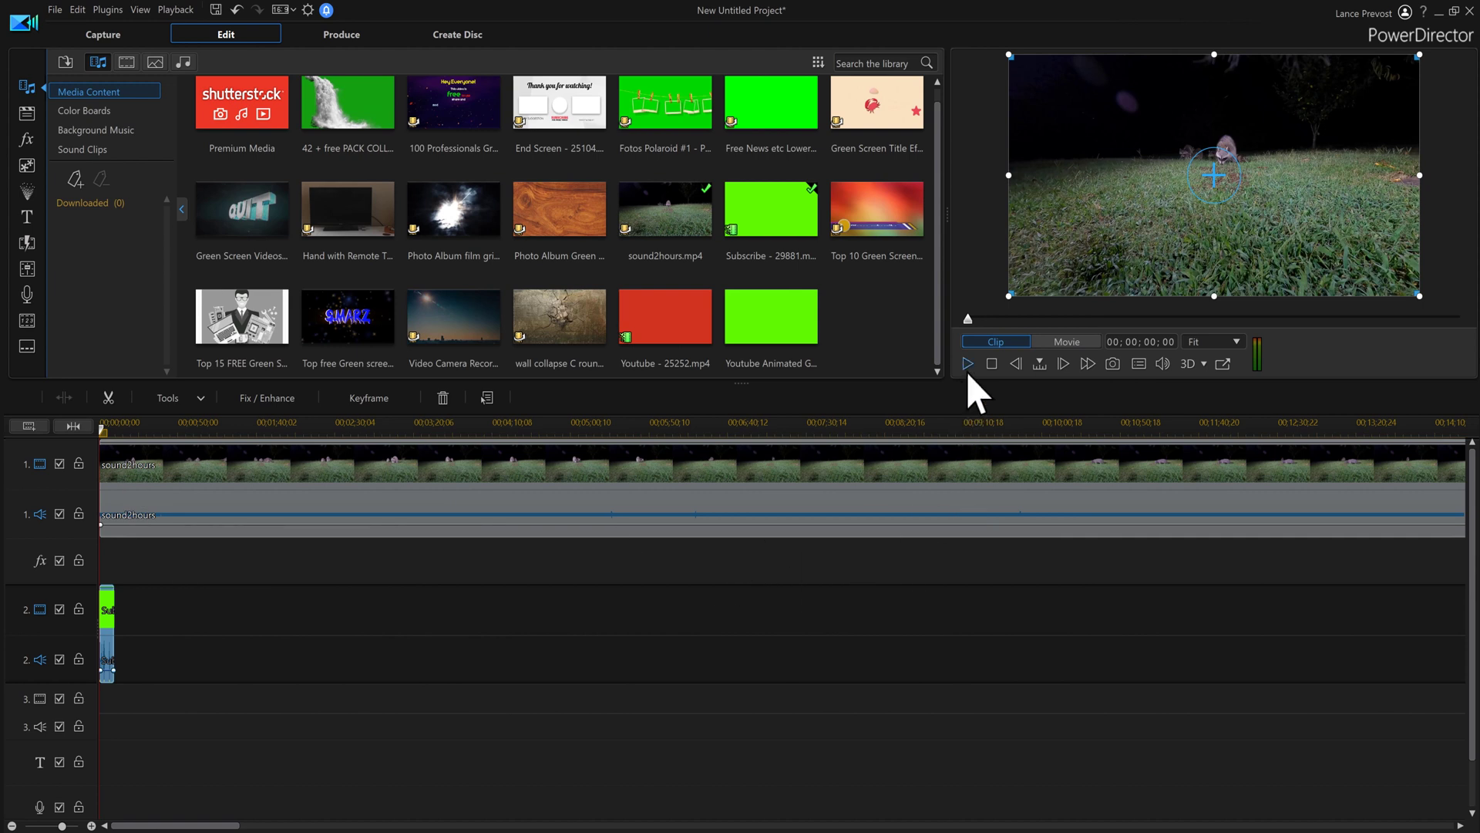
- Play the movie to check the keyed Subscribe animation over the footage, pausing at 00;00;03;28
{"action": "left_click", "coordinate": [968, 367]}
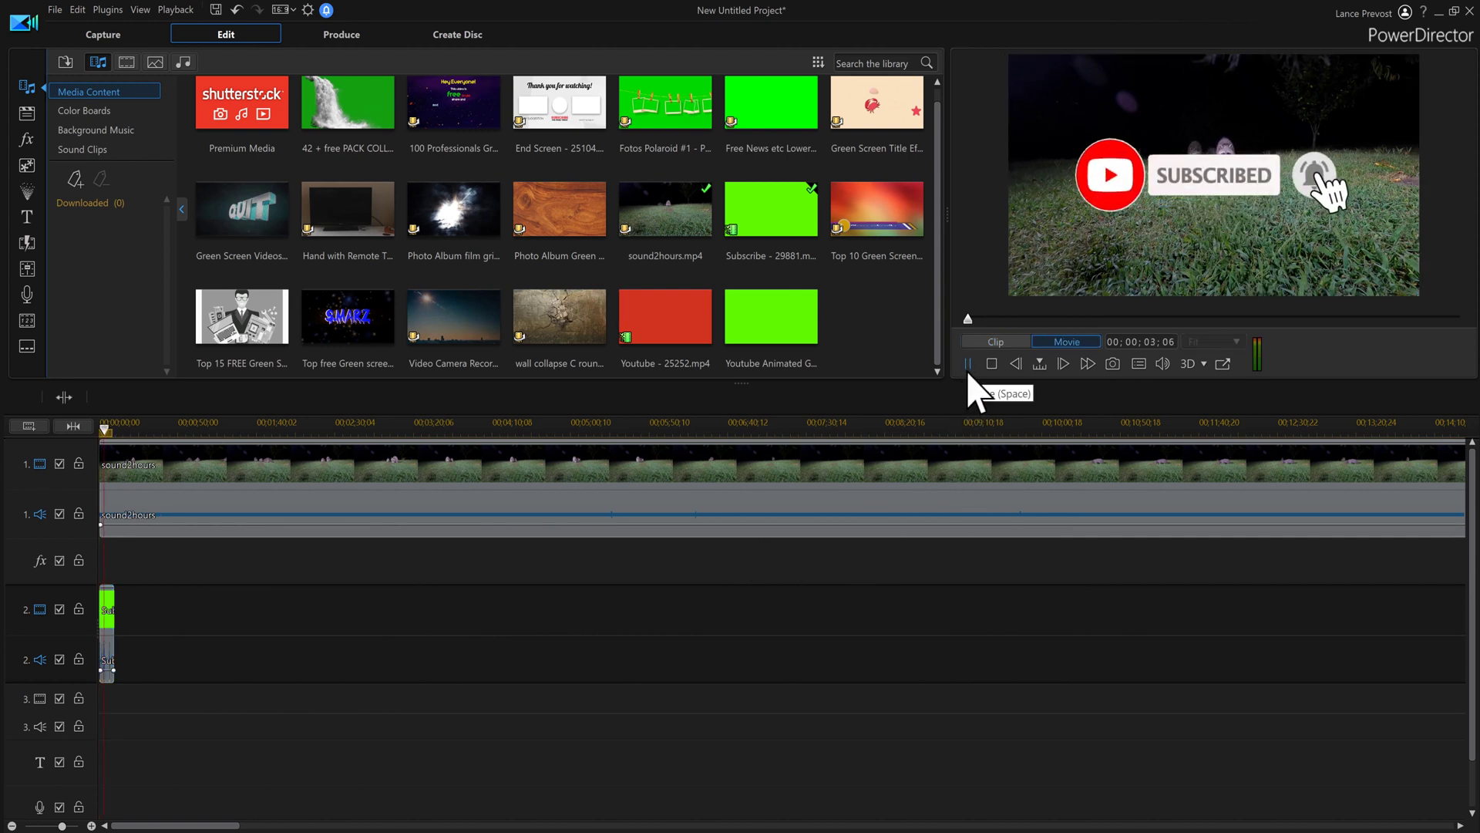
{"action": "left_click", "coordinate": [968, 367]}
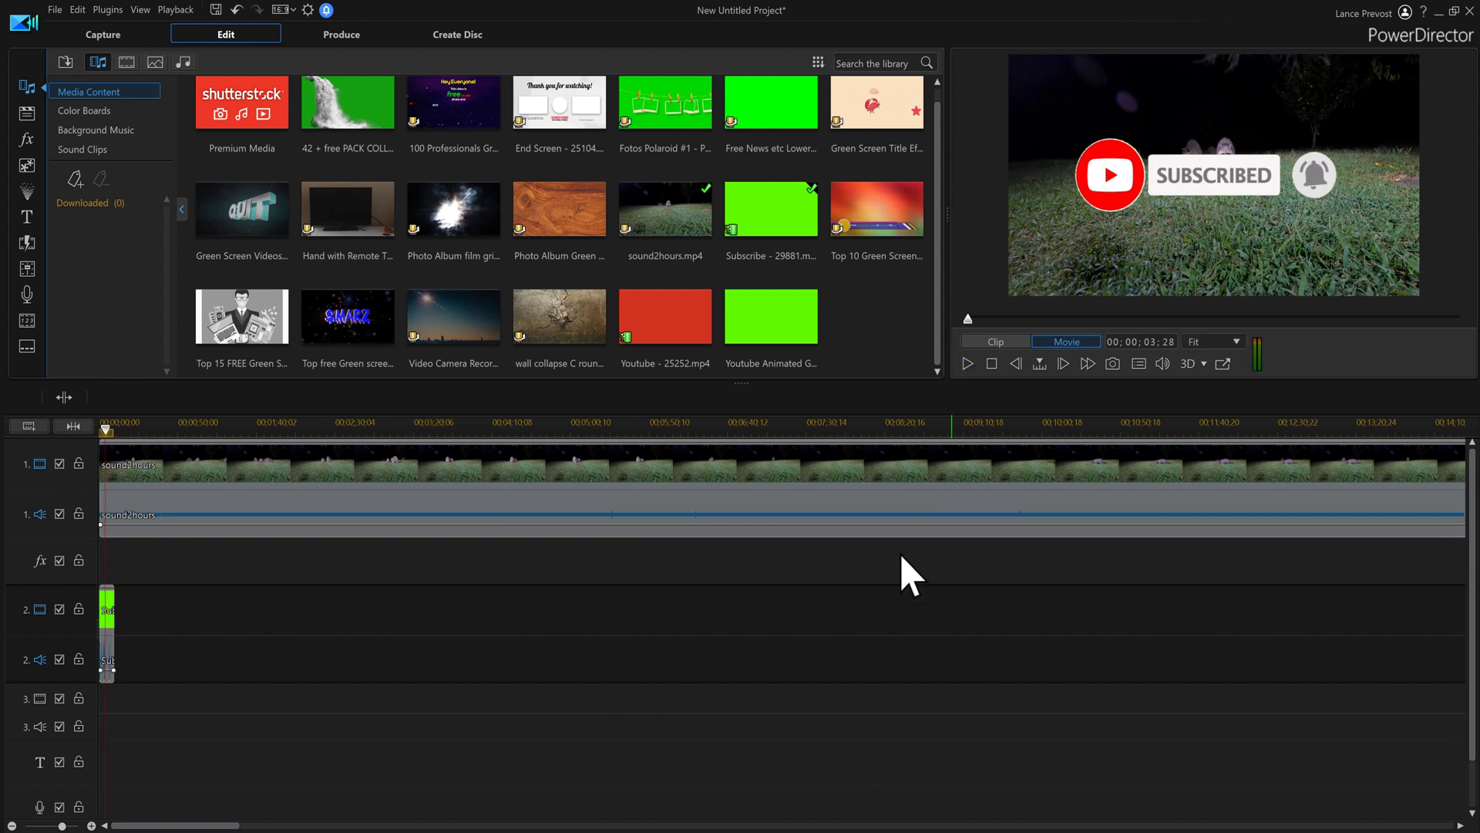
{"action": "left_click", "coordinate": [112, 662]}
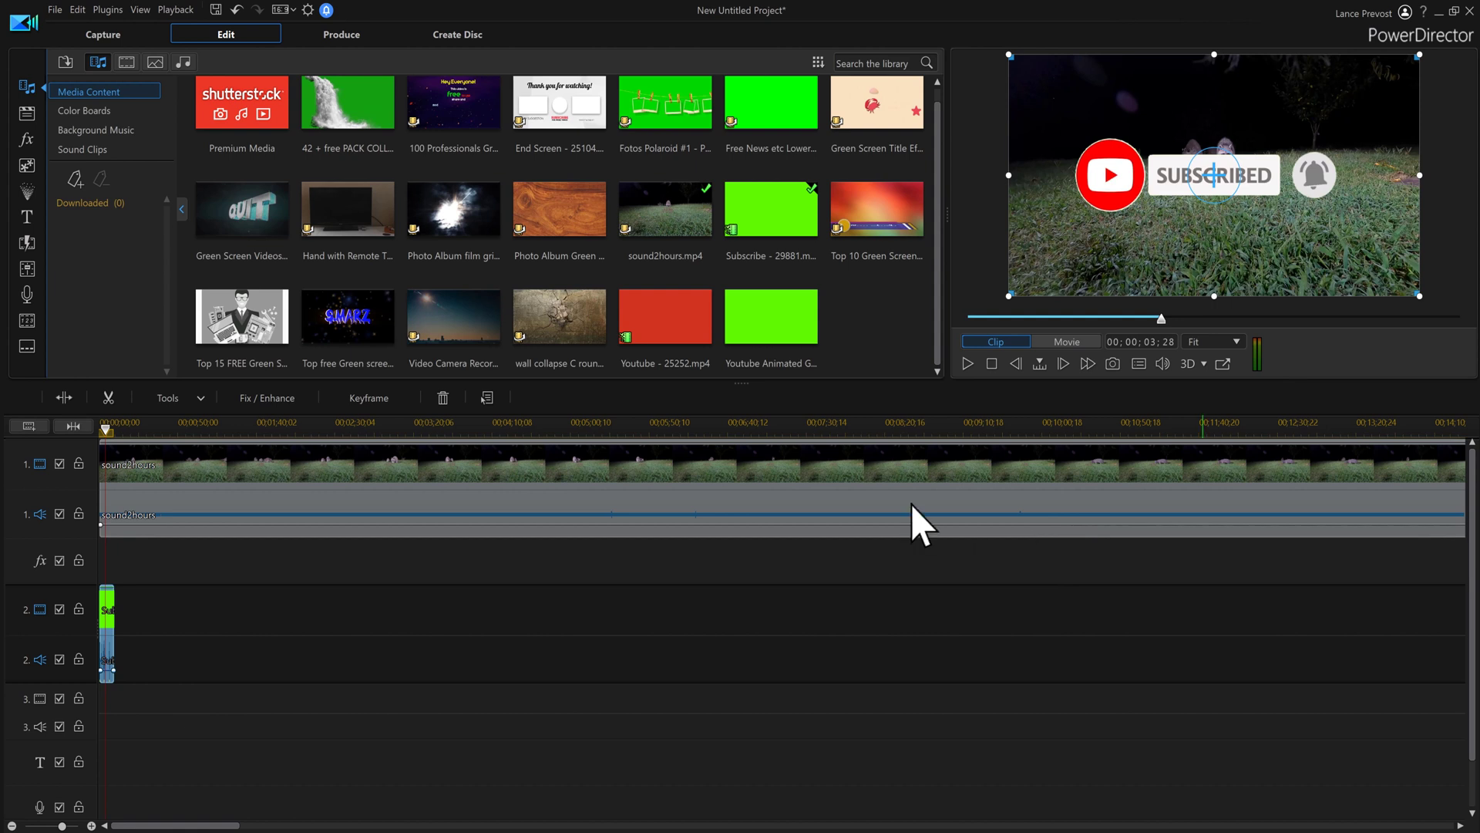
{"action": "left_click", "coordinate": [359, 738]}
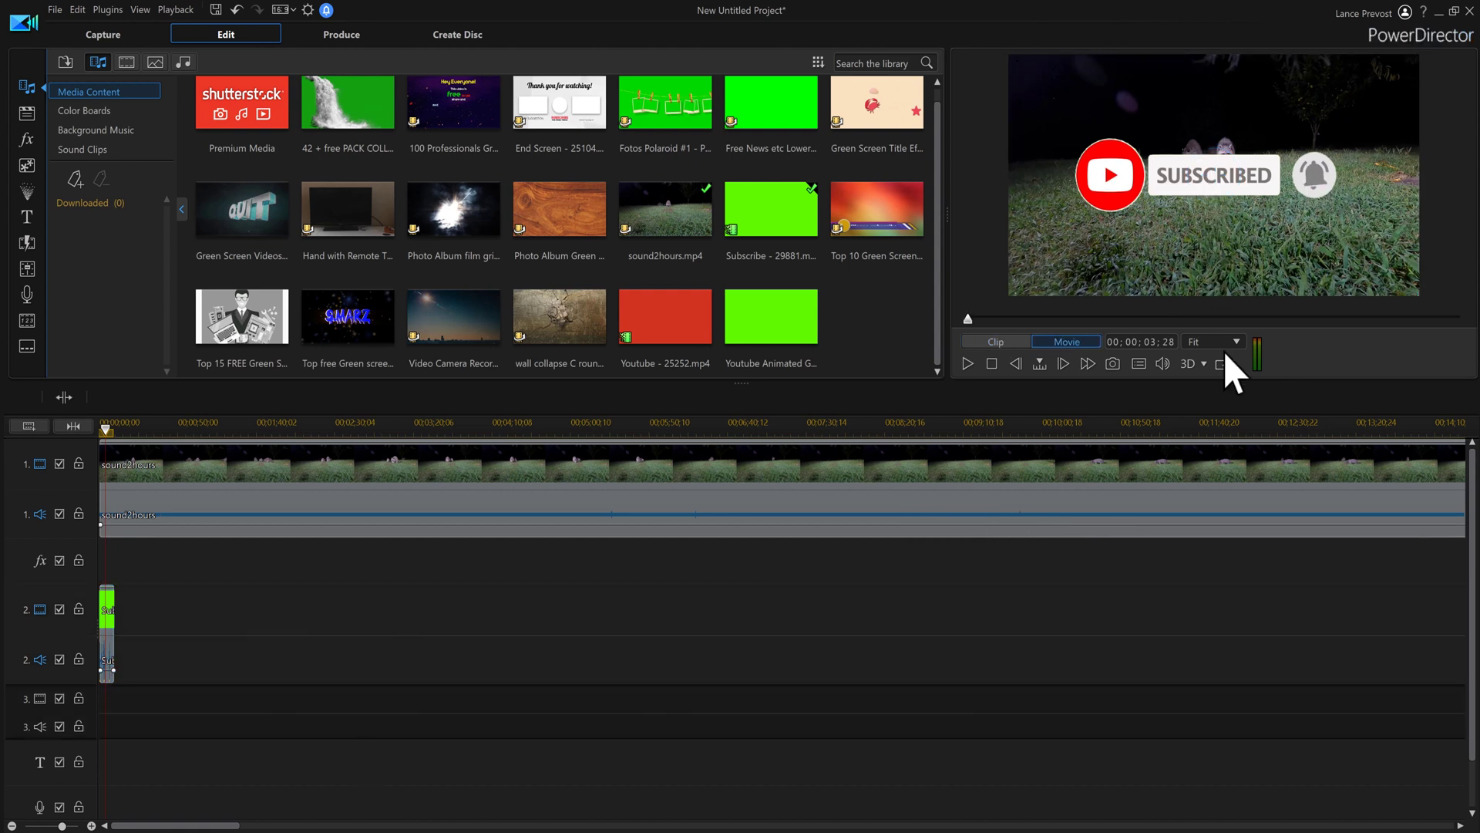
- Shrink the Subscribe overlay to about half size, move it to the frame's lower-left corner, and play the result
{"action": "left_click", "coordinate": [111, 634]}
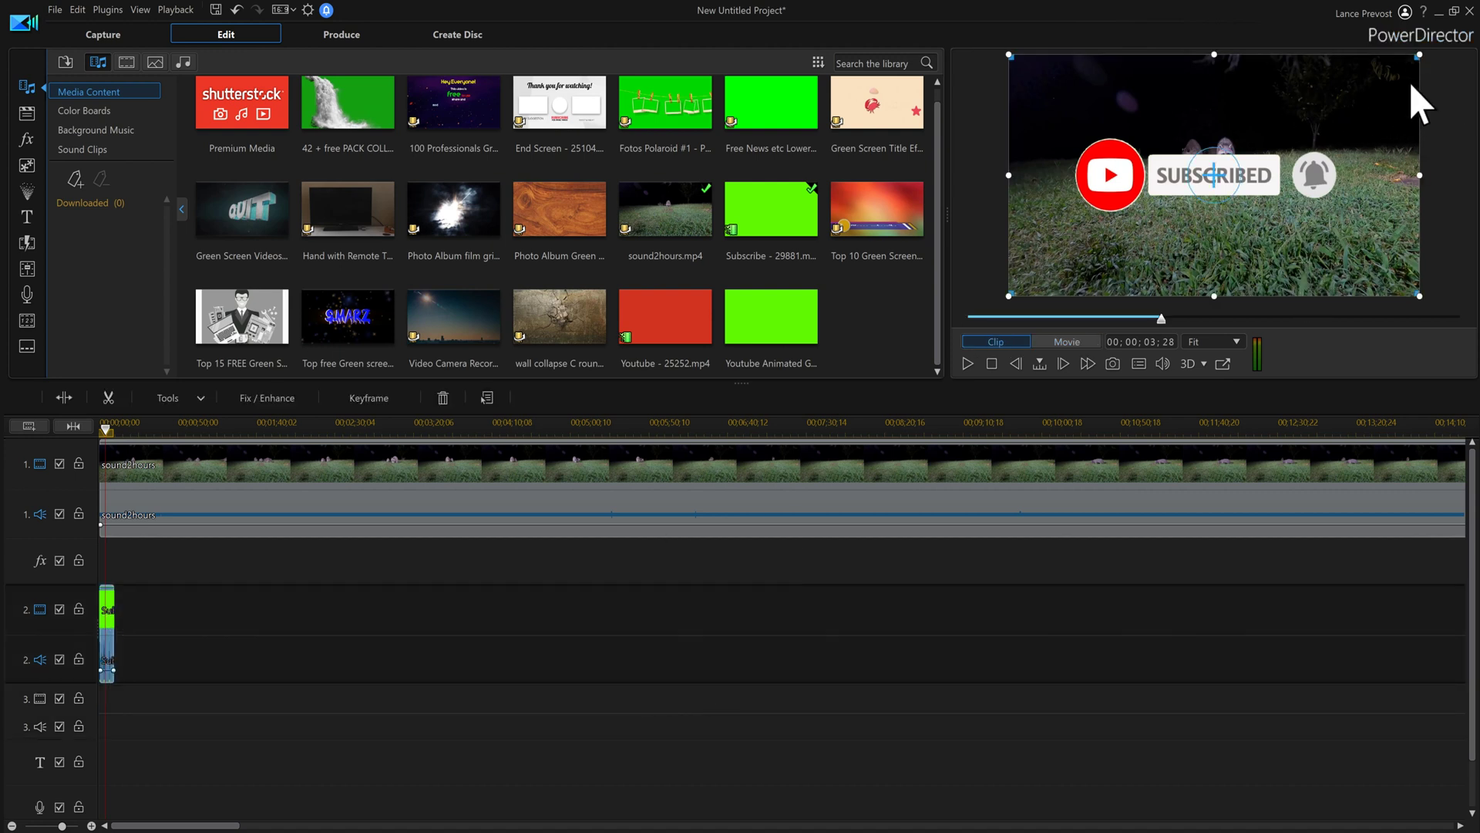
{"action": "left_click_drag", "start_coordinate": [1419, 56], "coordinate": [1099, 263]}
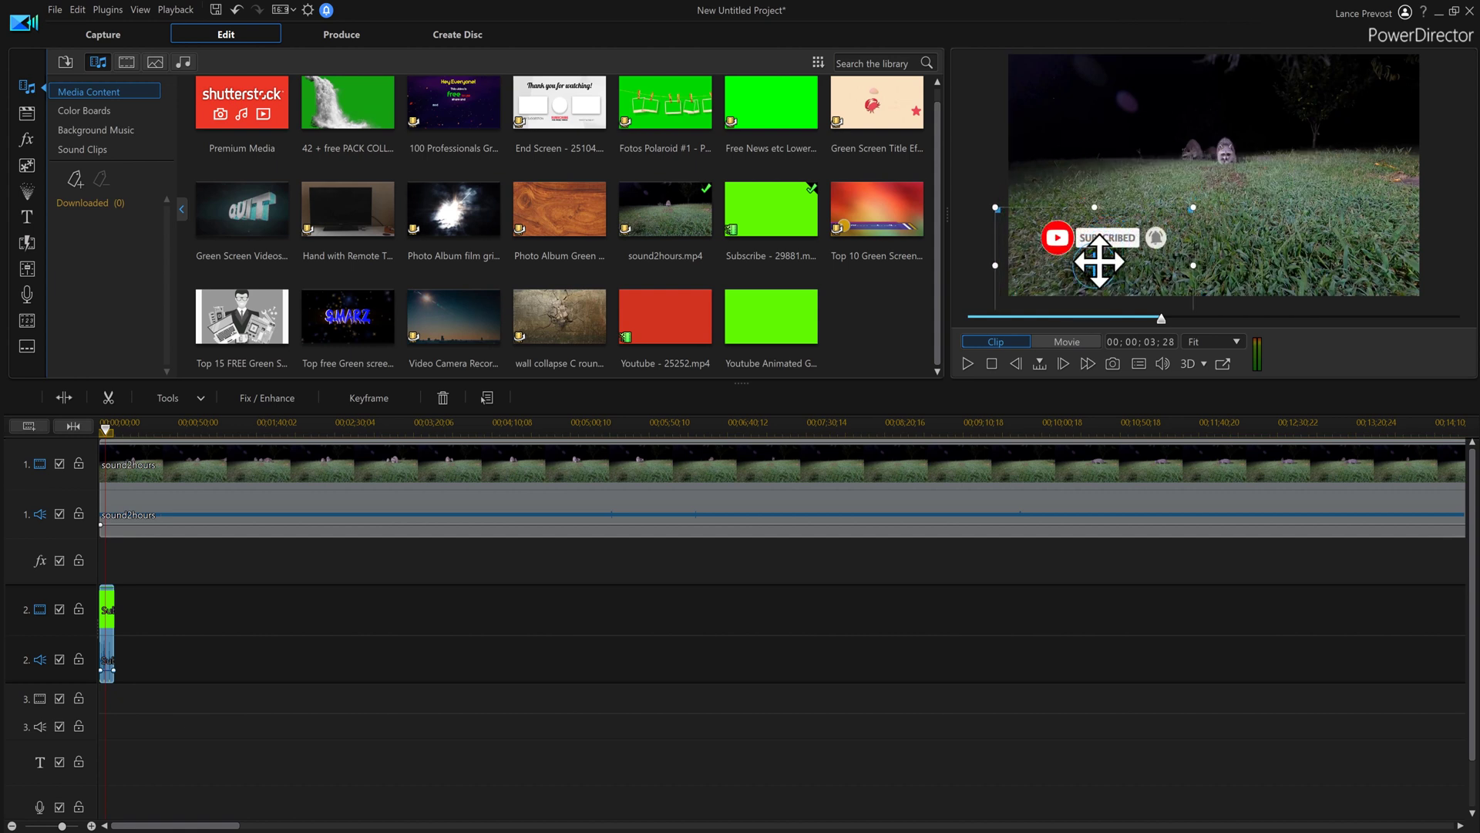
{"action": "left_click", "coordinate": [1041, 648]}
{"action": "left_click", "coordinate": [993, 370]}
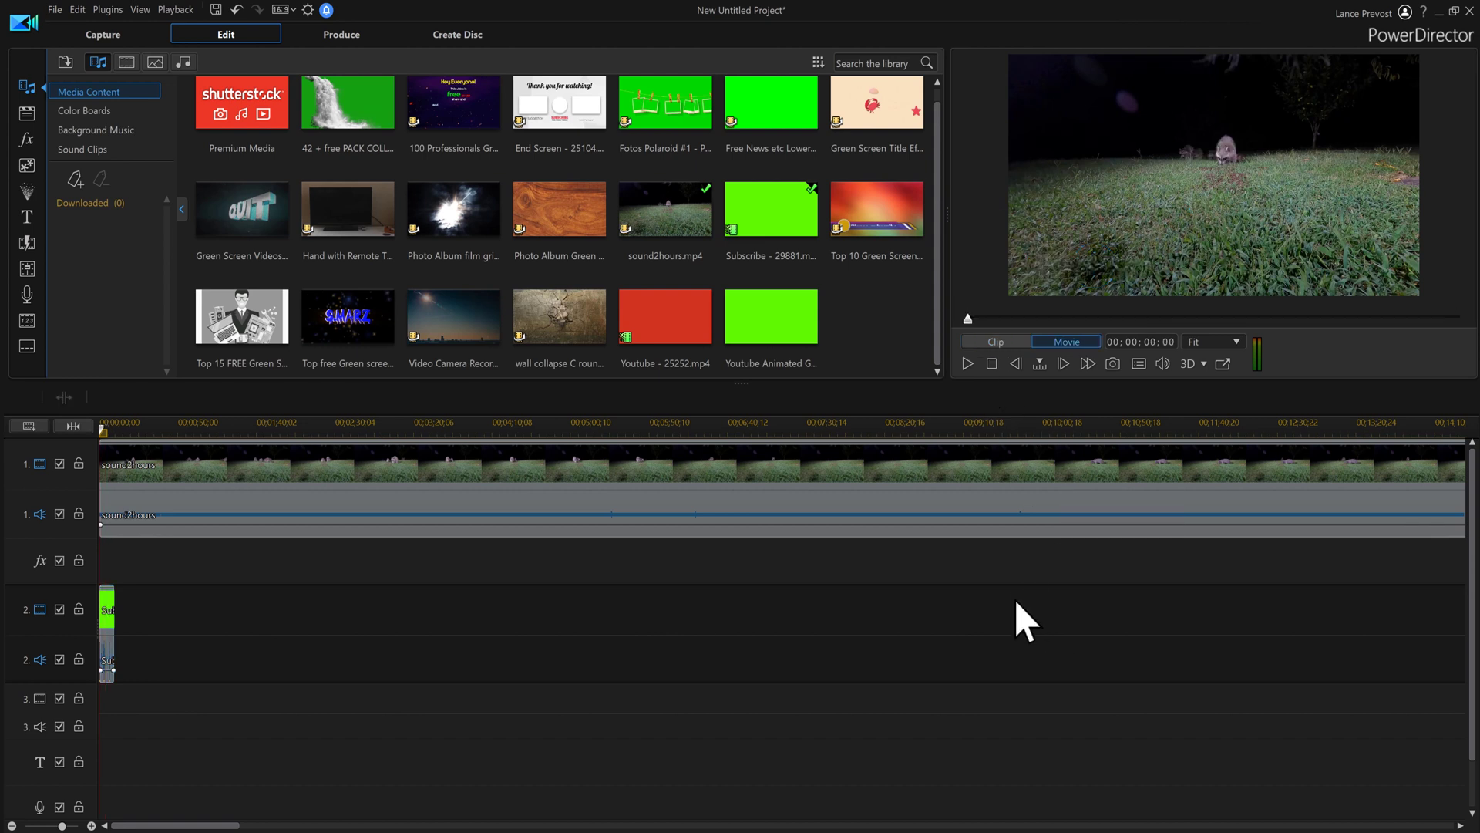
{"action": "left_click", "coordinate": [967, 365]}
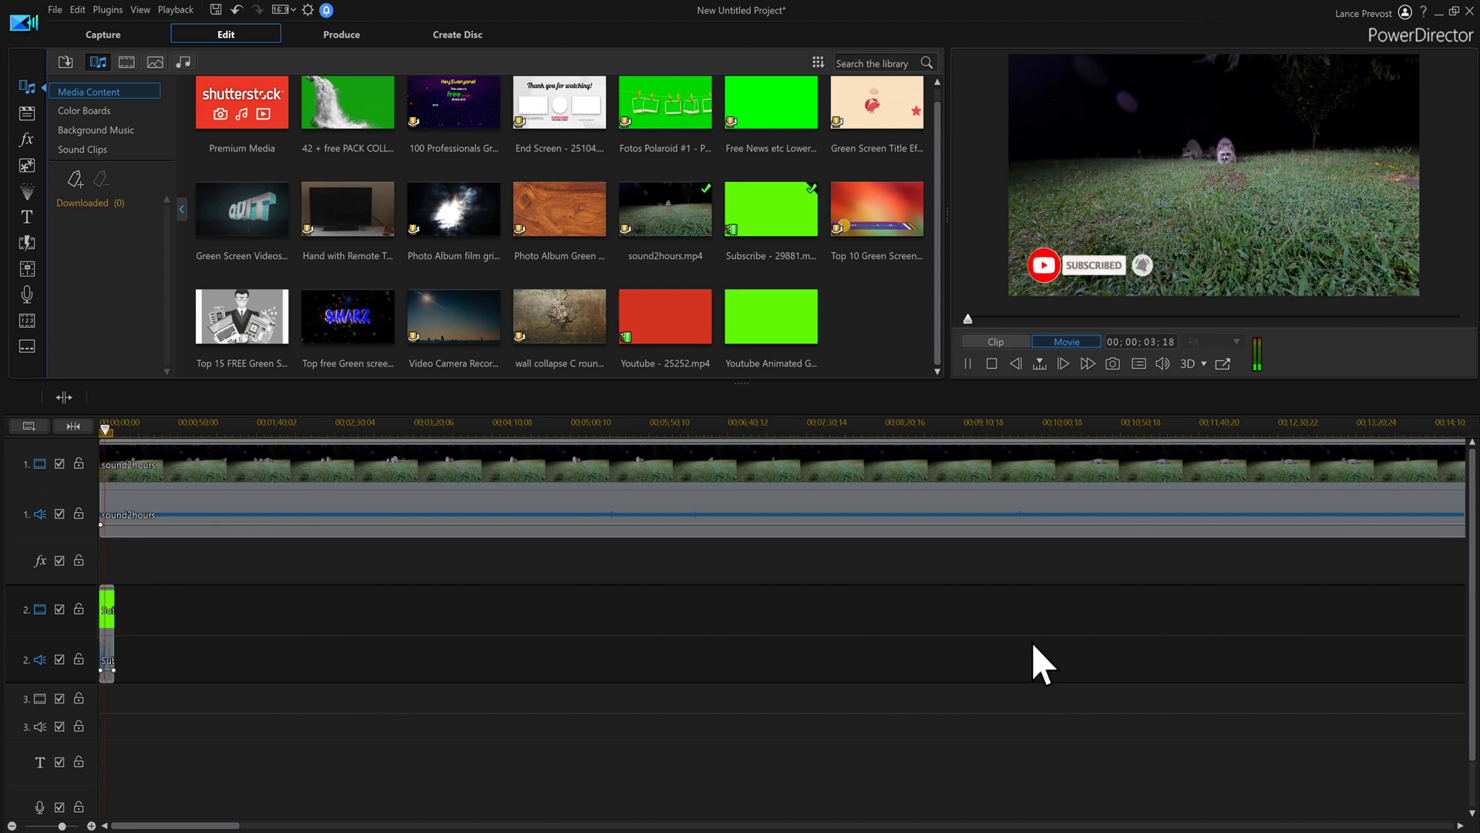
{"action": "left_click", "coordinate": [992, 365]}
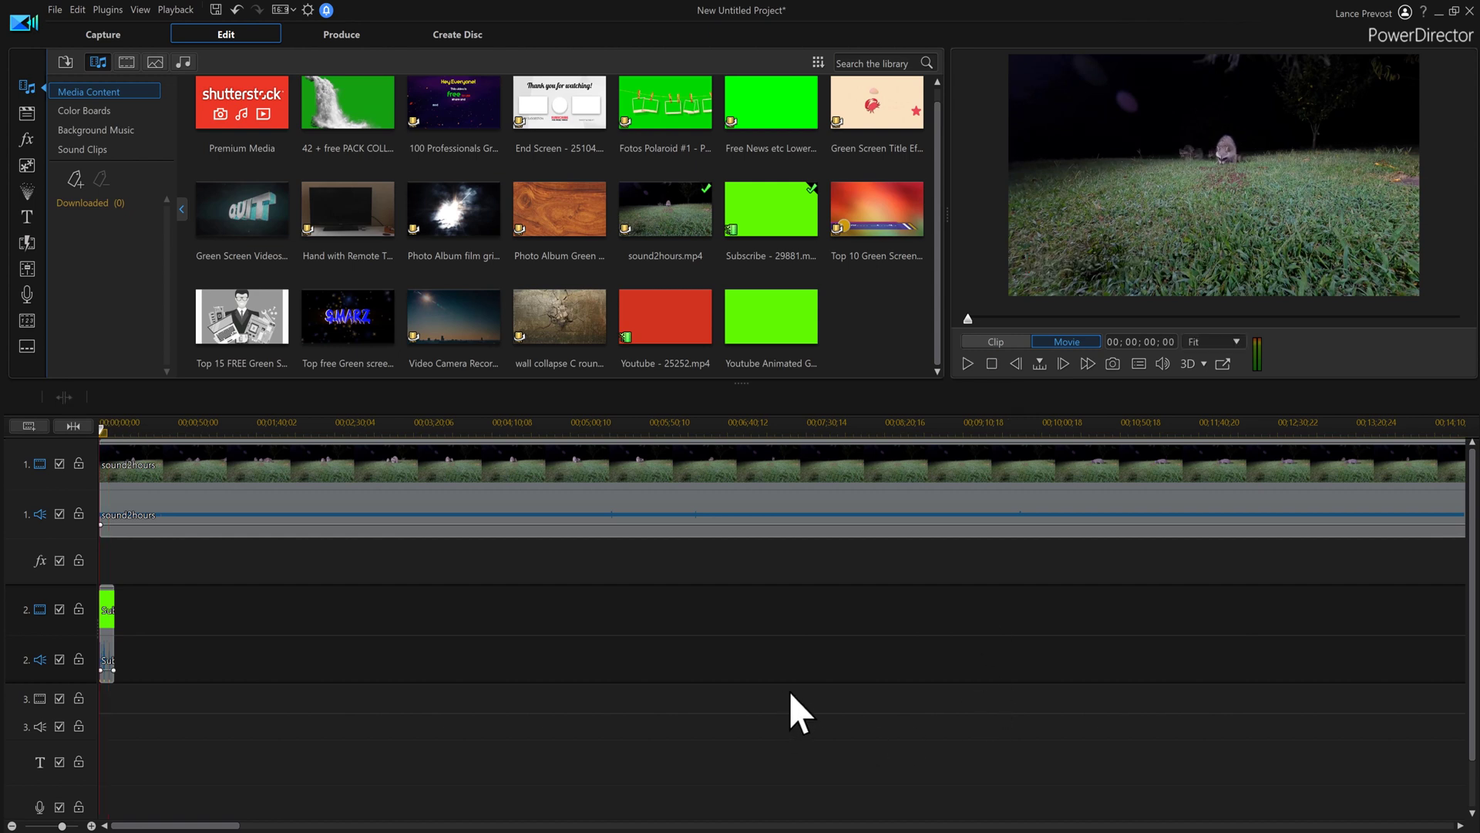
- Replace the Subscribe clip on track 2 with the Hand with Remote Turns on Green Screen TV clip
{"action": "left_click", "coordinate": [106, 668]}
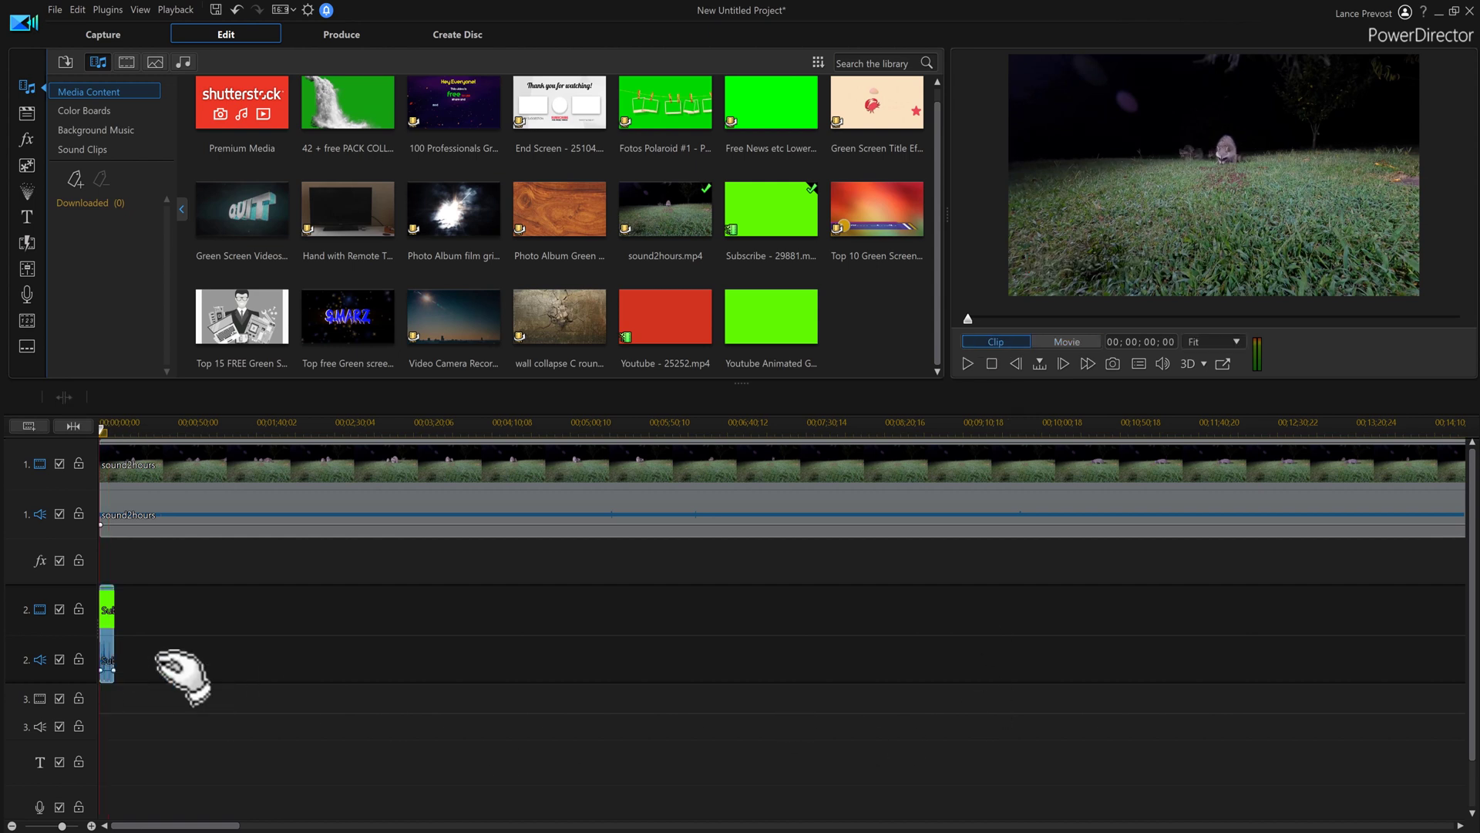
{"action": "key", "text": "Delete"}
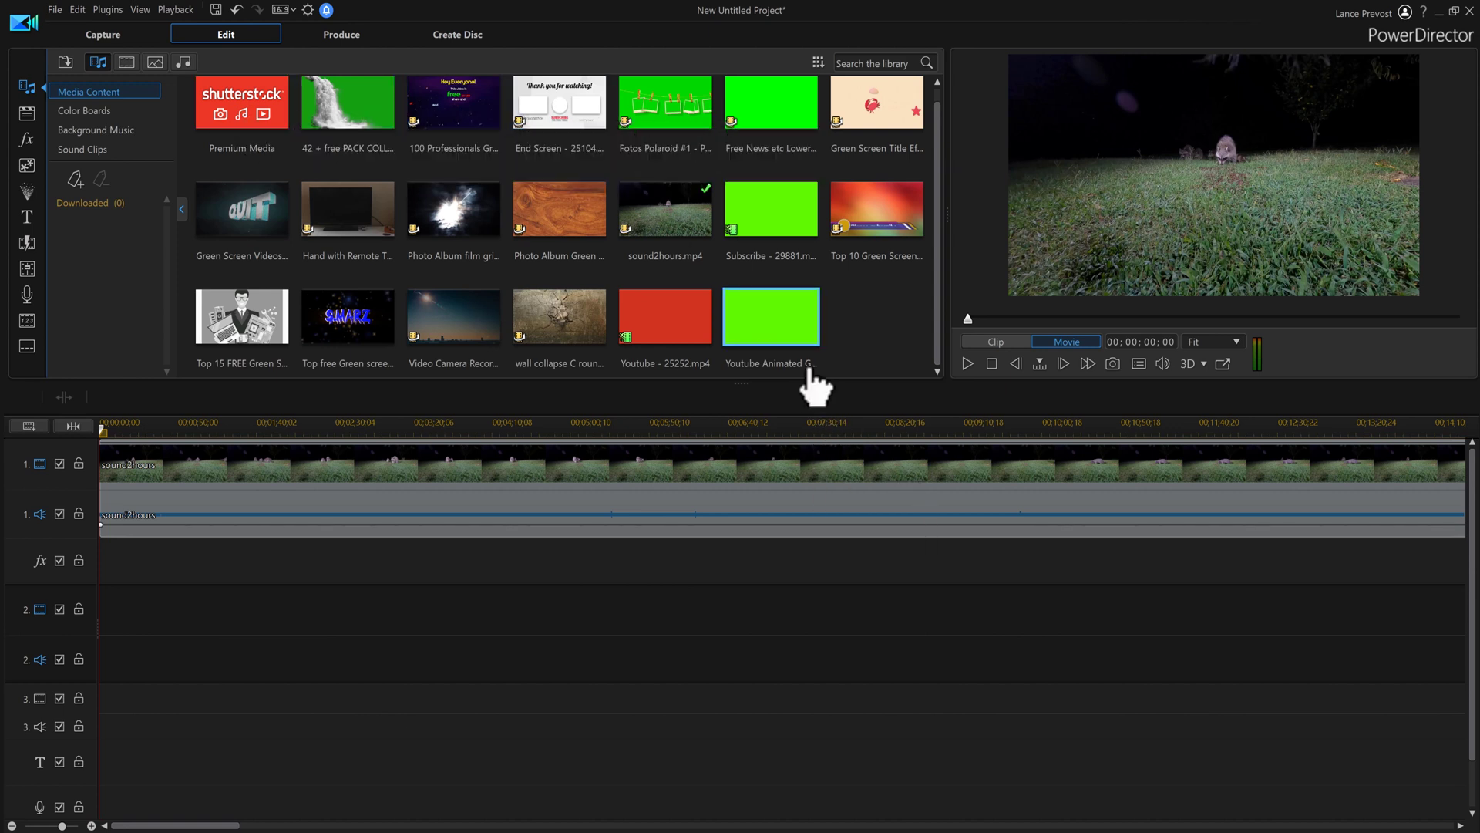
{"action": "mouse_move", "coordinate": [327, 202]}
{"action": "left_mouse_down"}
{"action": "mouse_move", "coordinate": [324, 581]}
{"action": "mouse_move", "coordinate": [102, 636]}
{"action": "mouse_move", "coordinate": [102, 609]}
{"action": "left_mouse_up"}
{"action": "left_click_drag", "start_coordinate": [121, 424], "coordinate": [673, 430]}
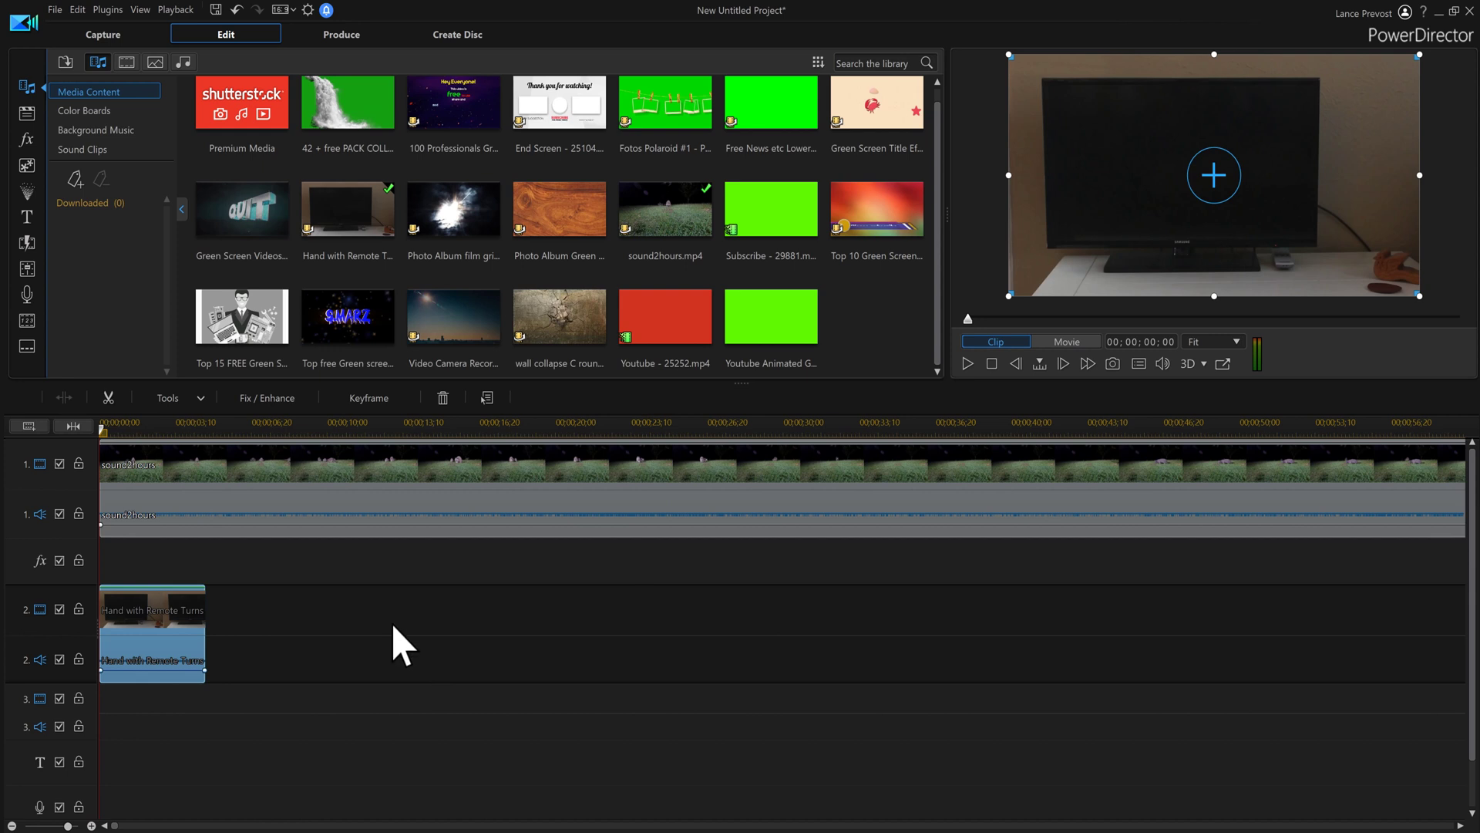
- Key out the TV's green screen with Chroma Key in the PiP Designer, sampling it at 00;00;02;20, and play the result
{"action": "double_click", "coordinate": [155, 649]}
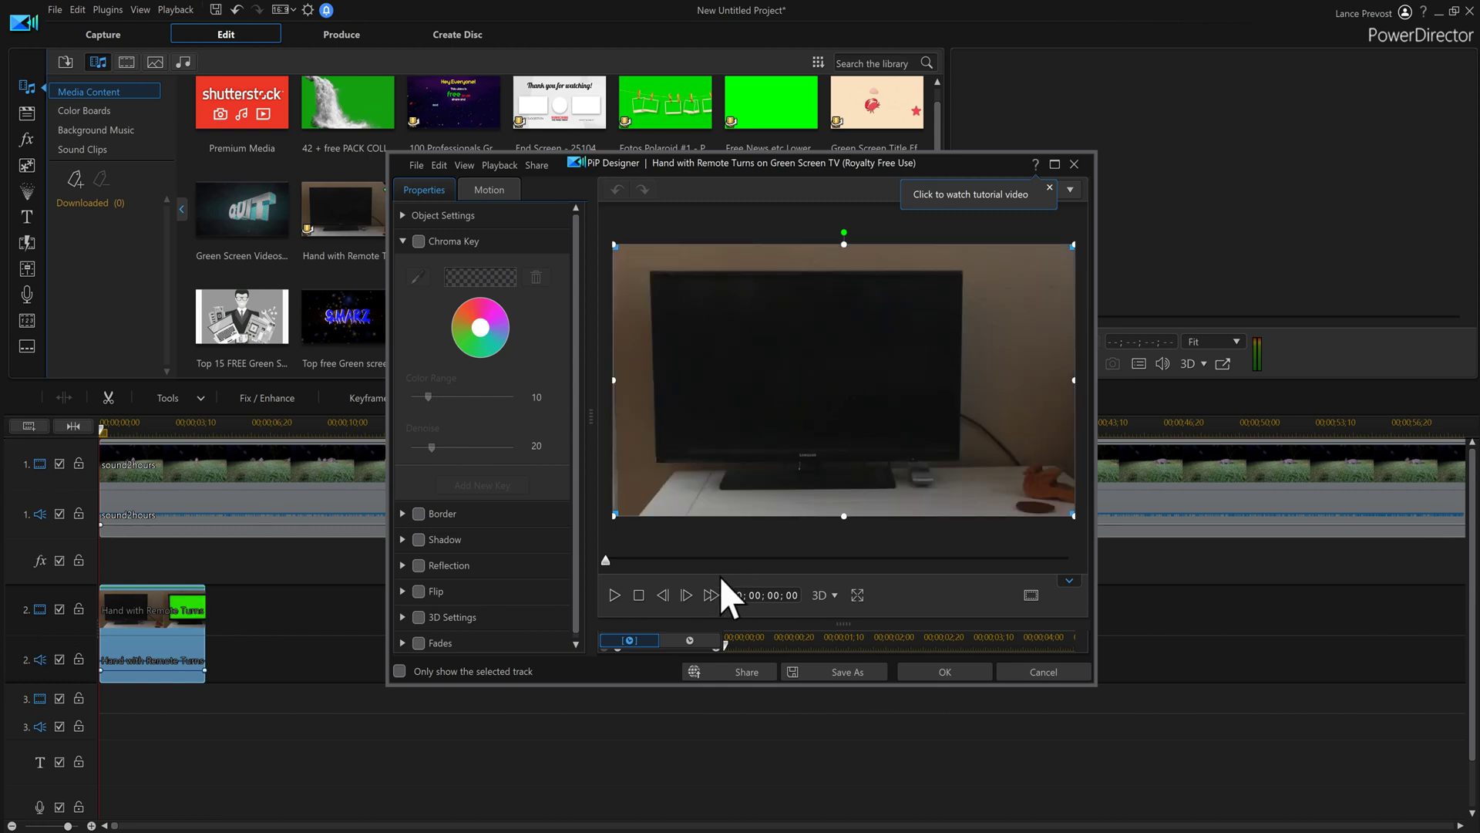
{"action": "left_click", "coordinate": [748, 561]}
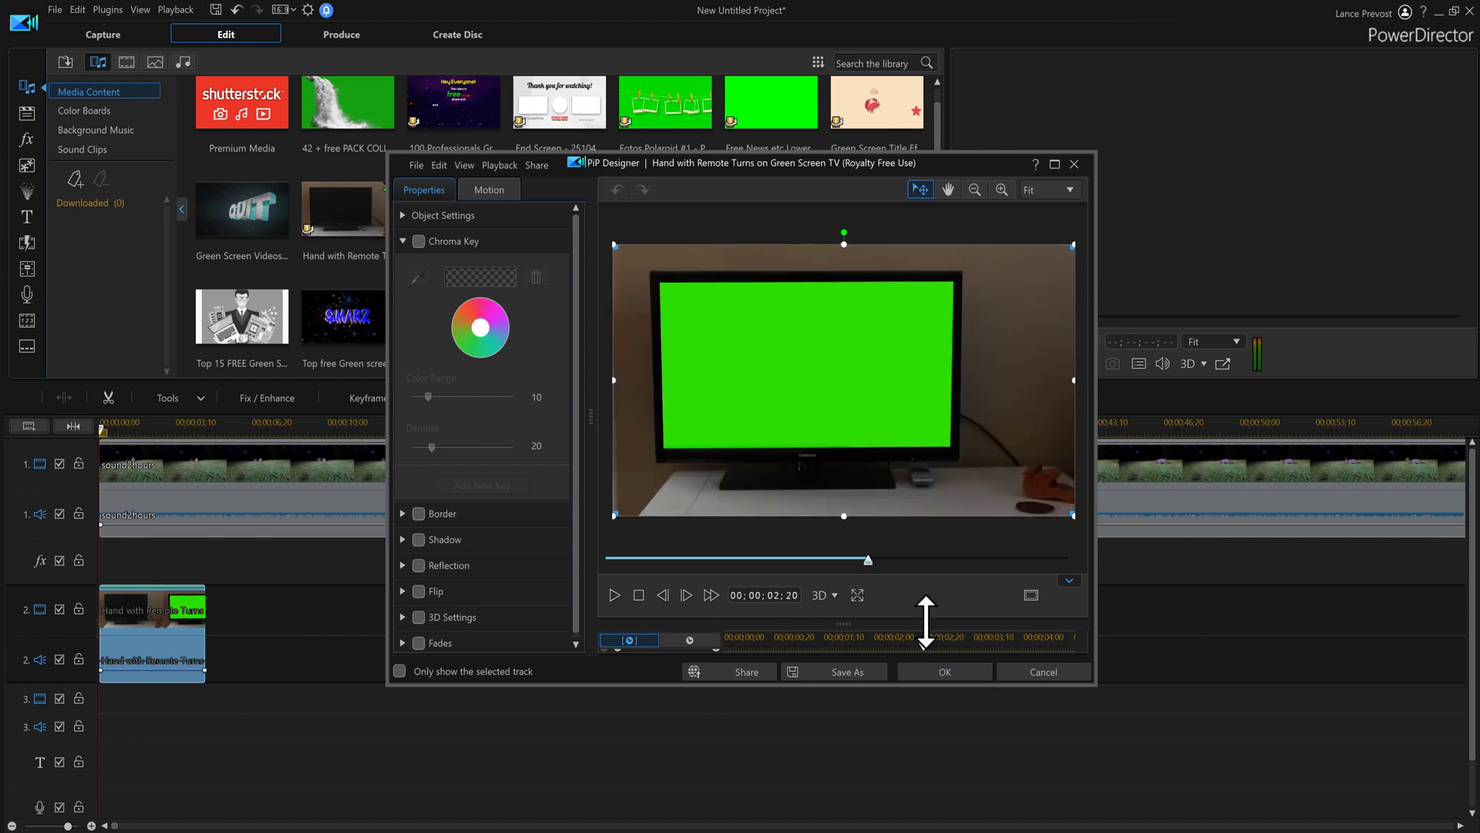
{"action": "left_click", "coordinate": [419, 240]}
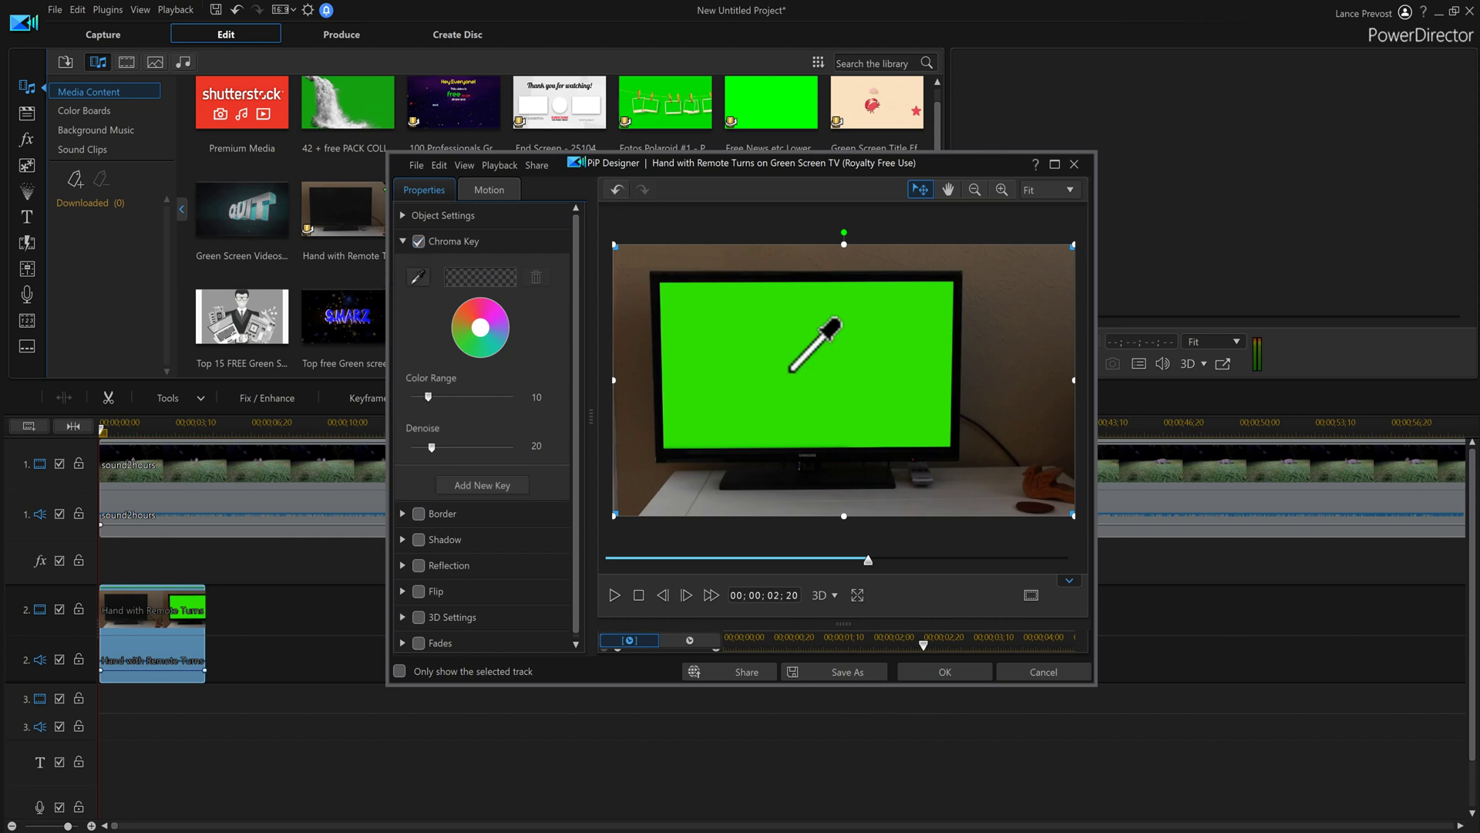
{"action": "left_click", "coordinate": [784, 339]}
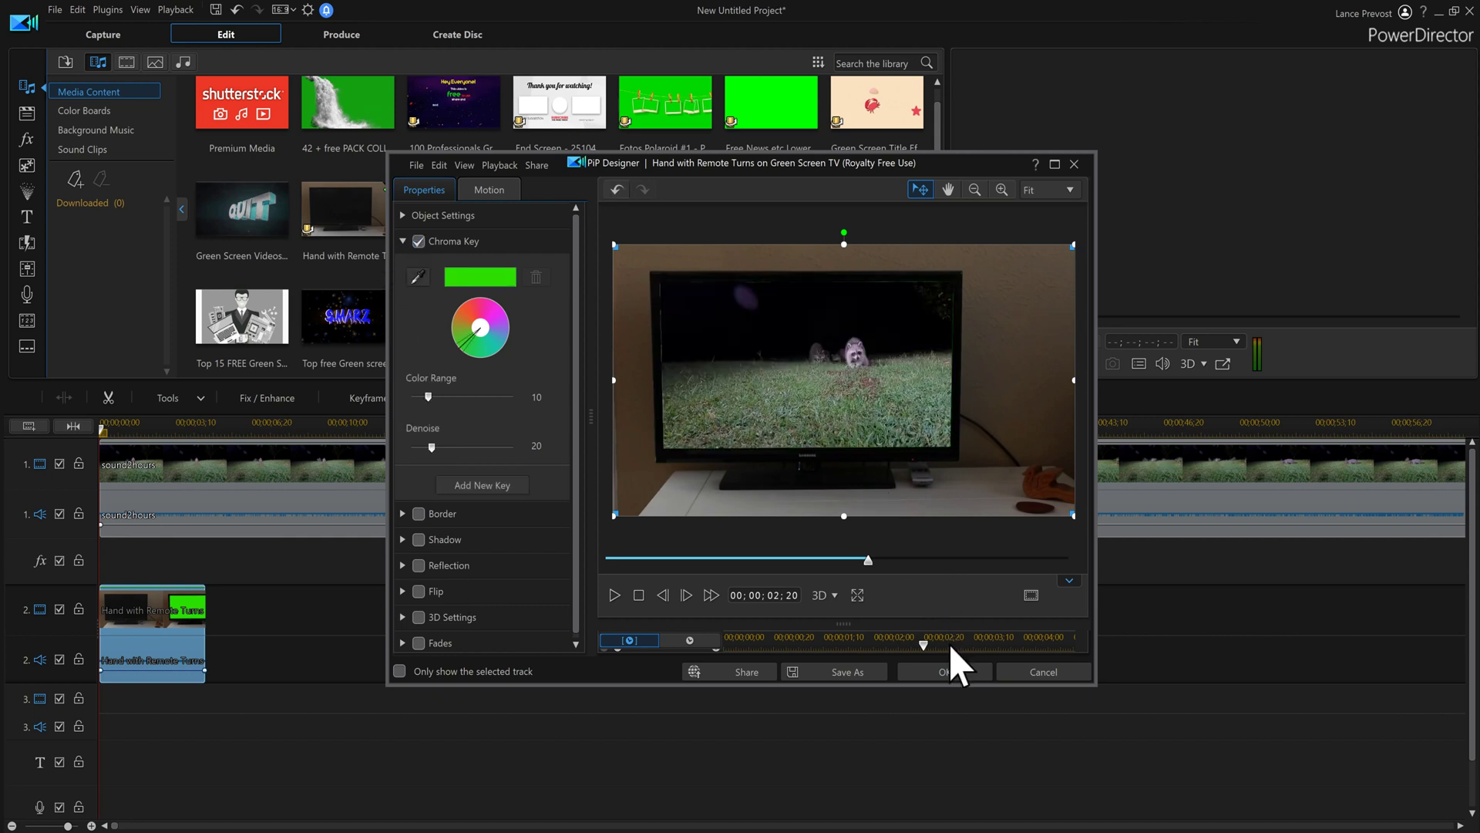
{"action": "left_click", "coordinate": [944, 672]}
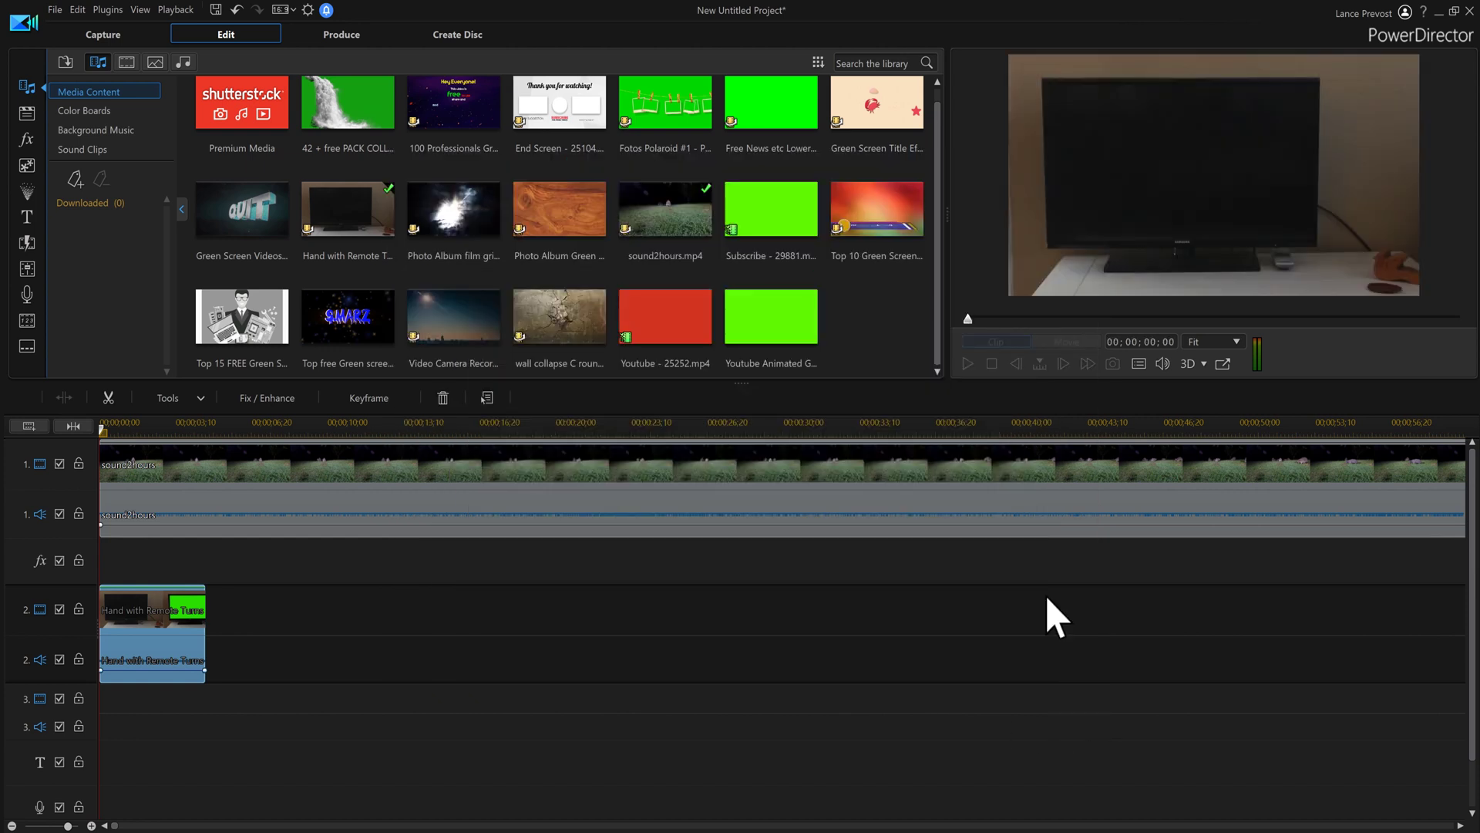
{"action": "left_click", "coordinate": [969, 366]}
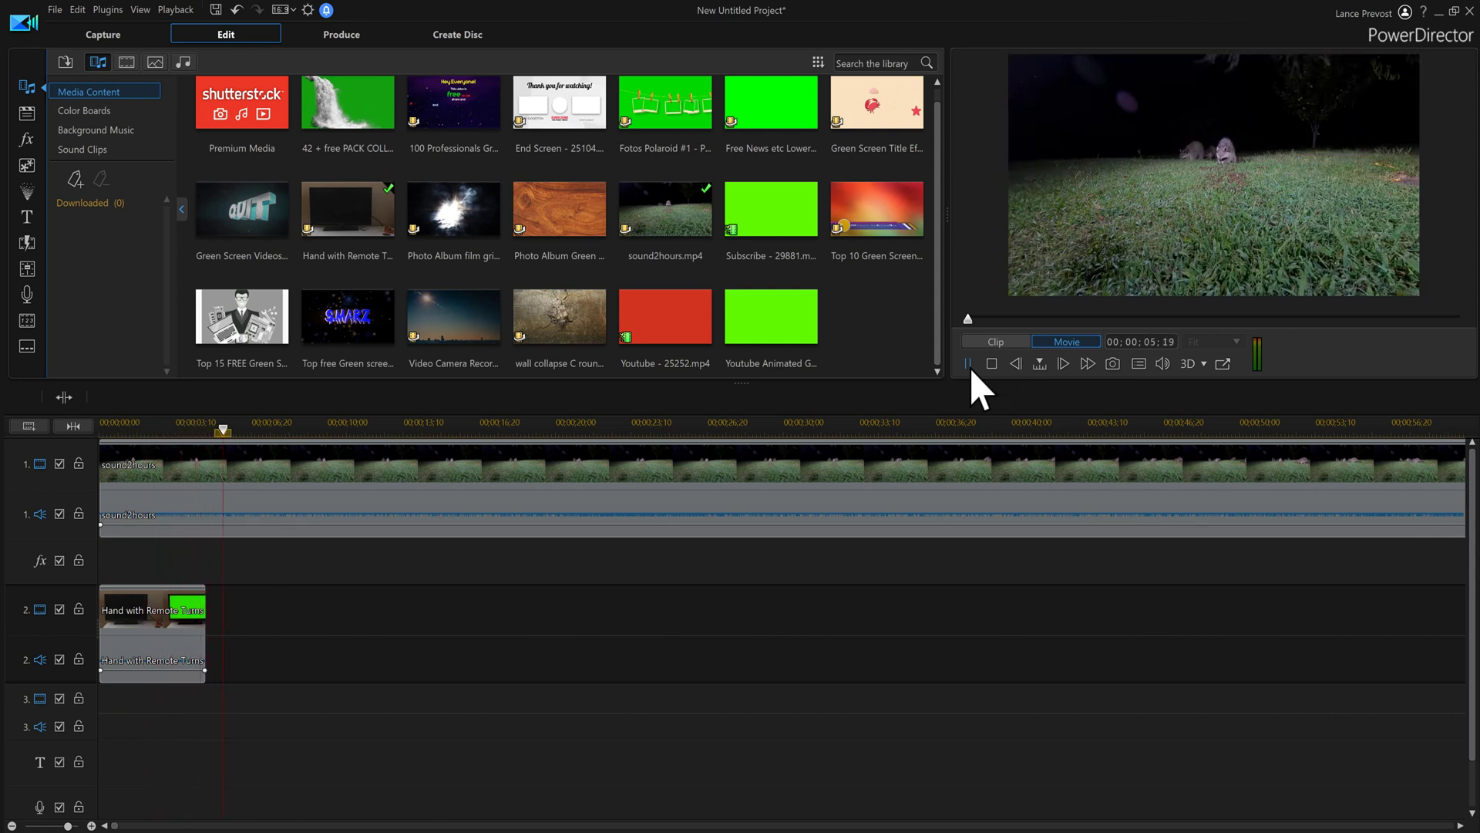
{"action": "left_click", "coordinate": [993, 364]}
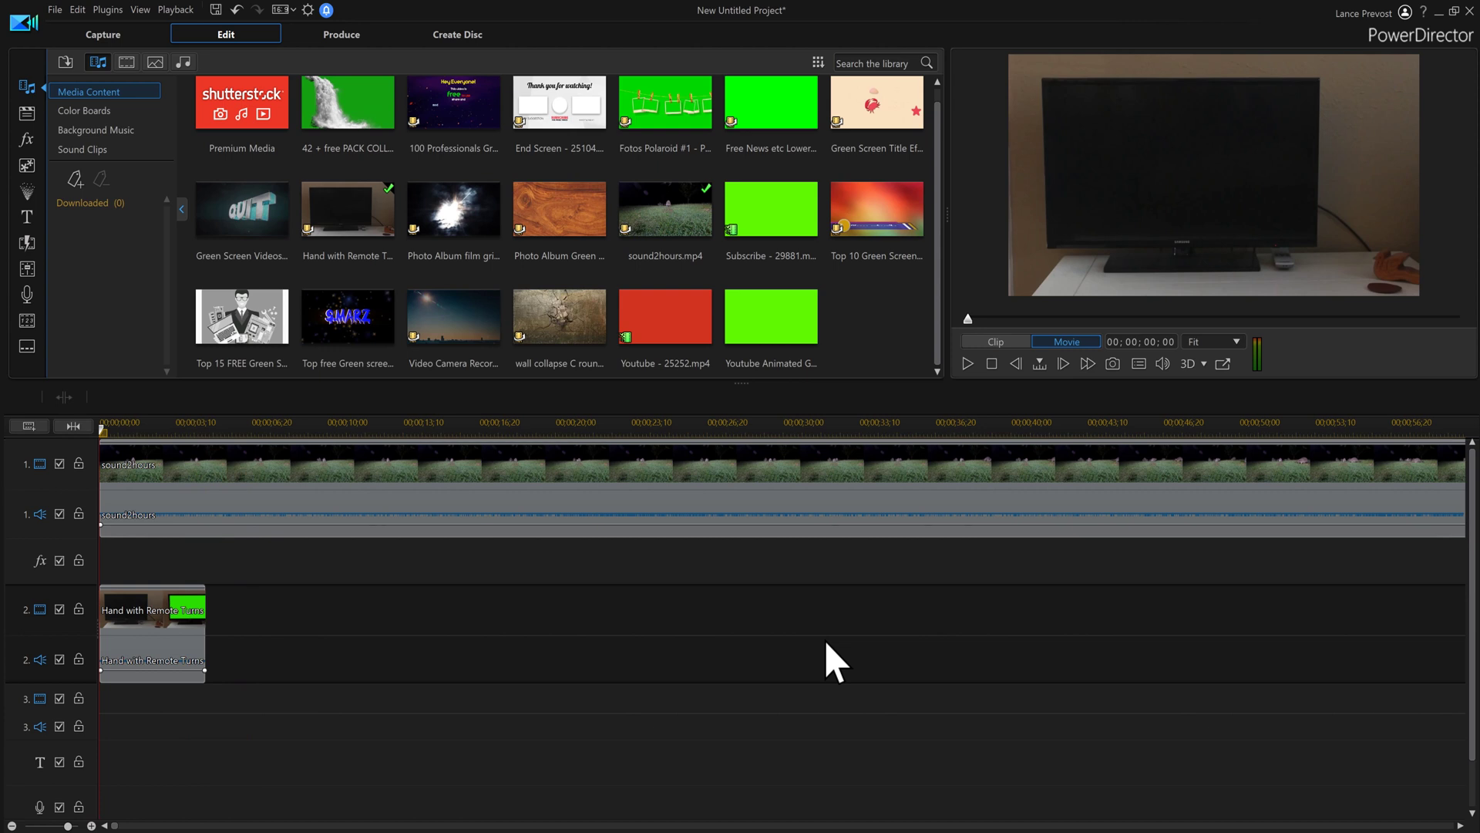
- Replace the TV clip on track 2 with the Top 10 Green Screen BANNERS lower-thirds effects clip
{"action": "left_click", "coordinate": [168, 627]}
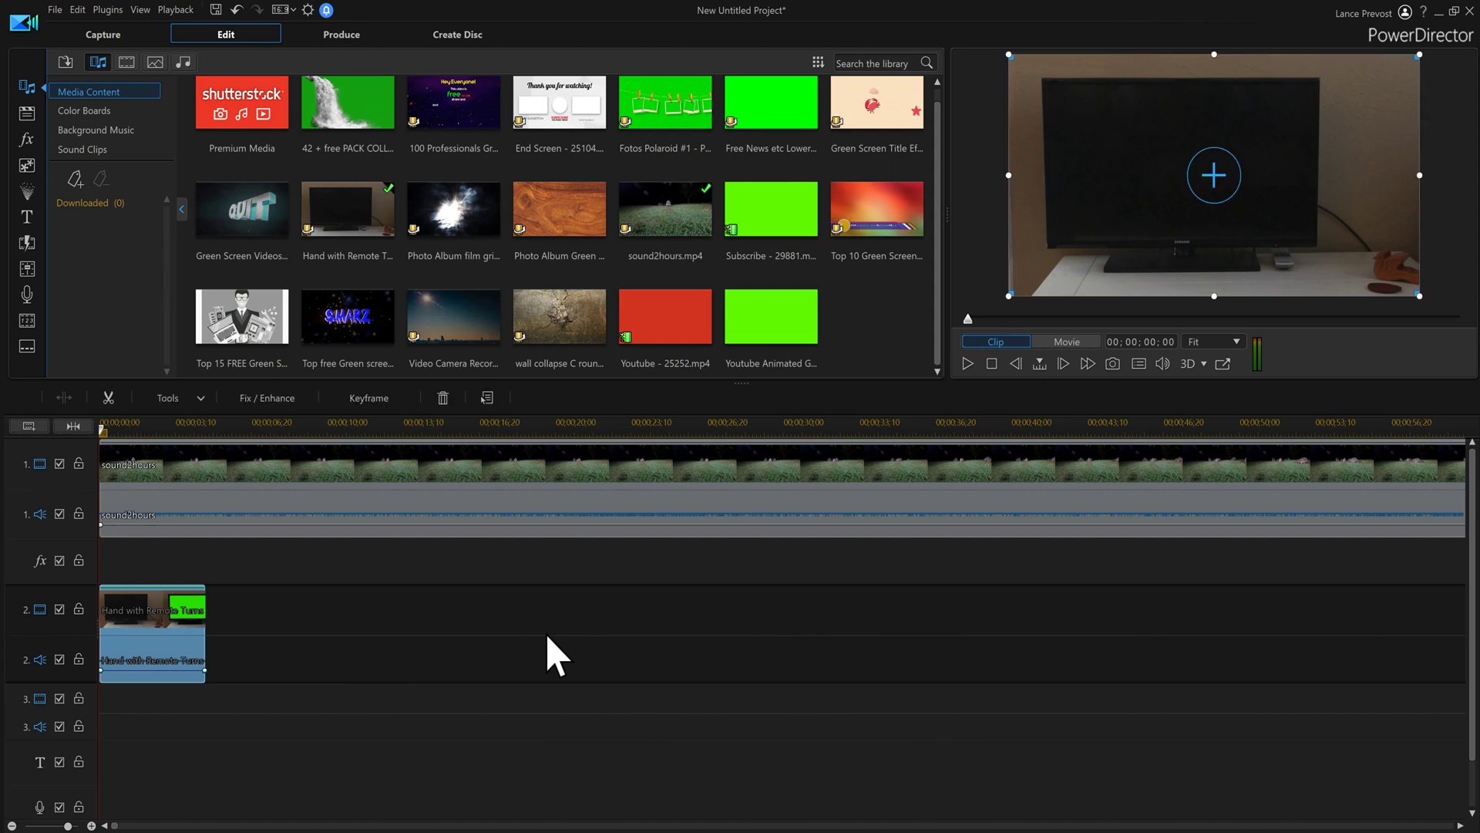
{"action": "key", "text": "Delete"}
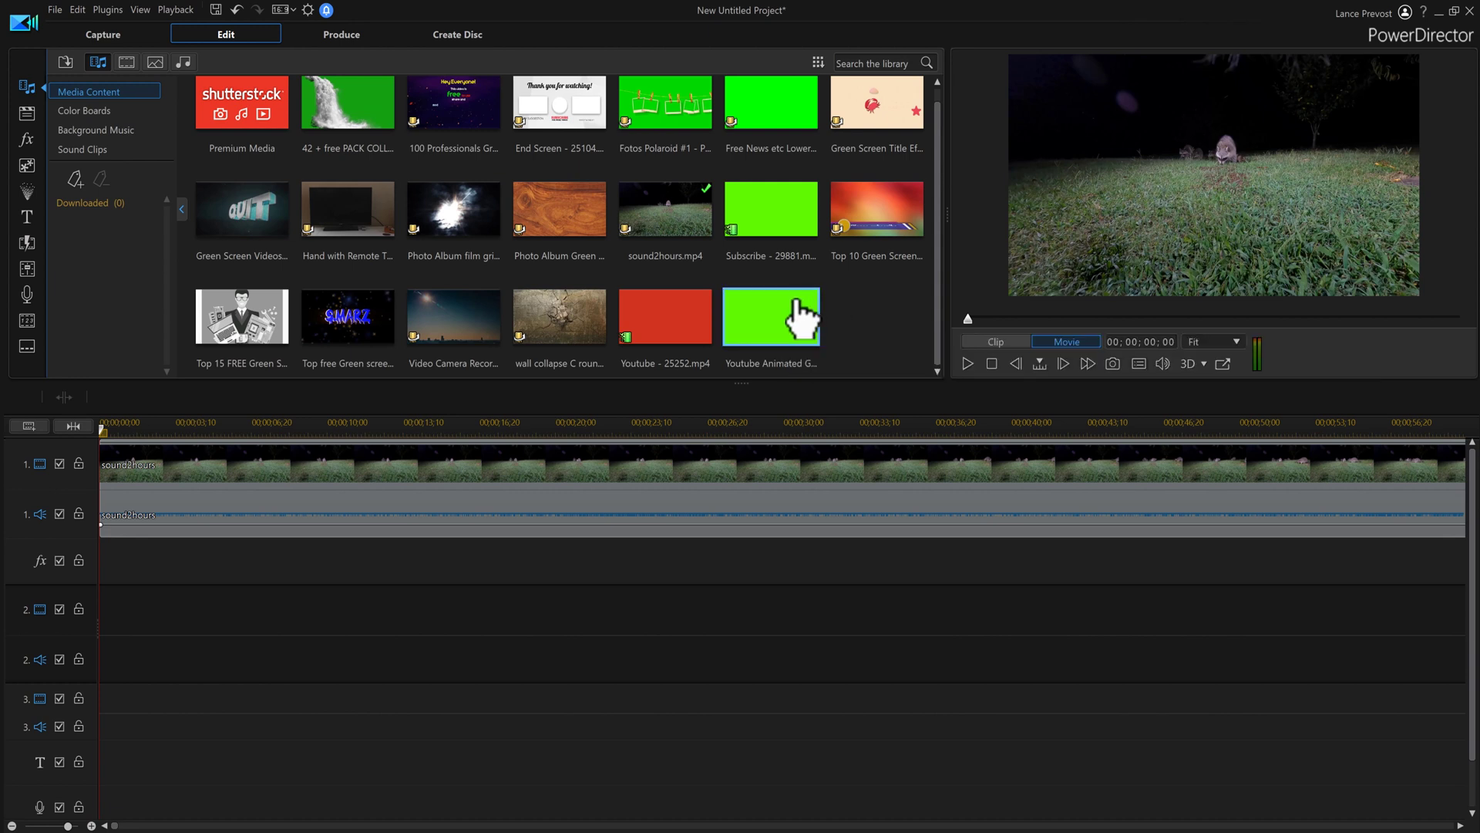
{"action": "left_click_drag", "start_coordinate": [872, 224], "coordinate": [146, 640]}
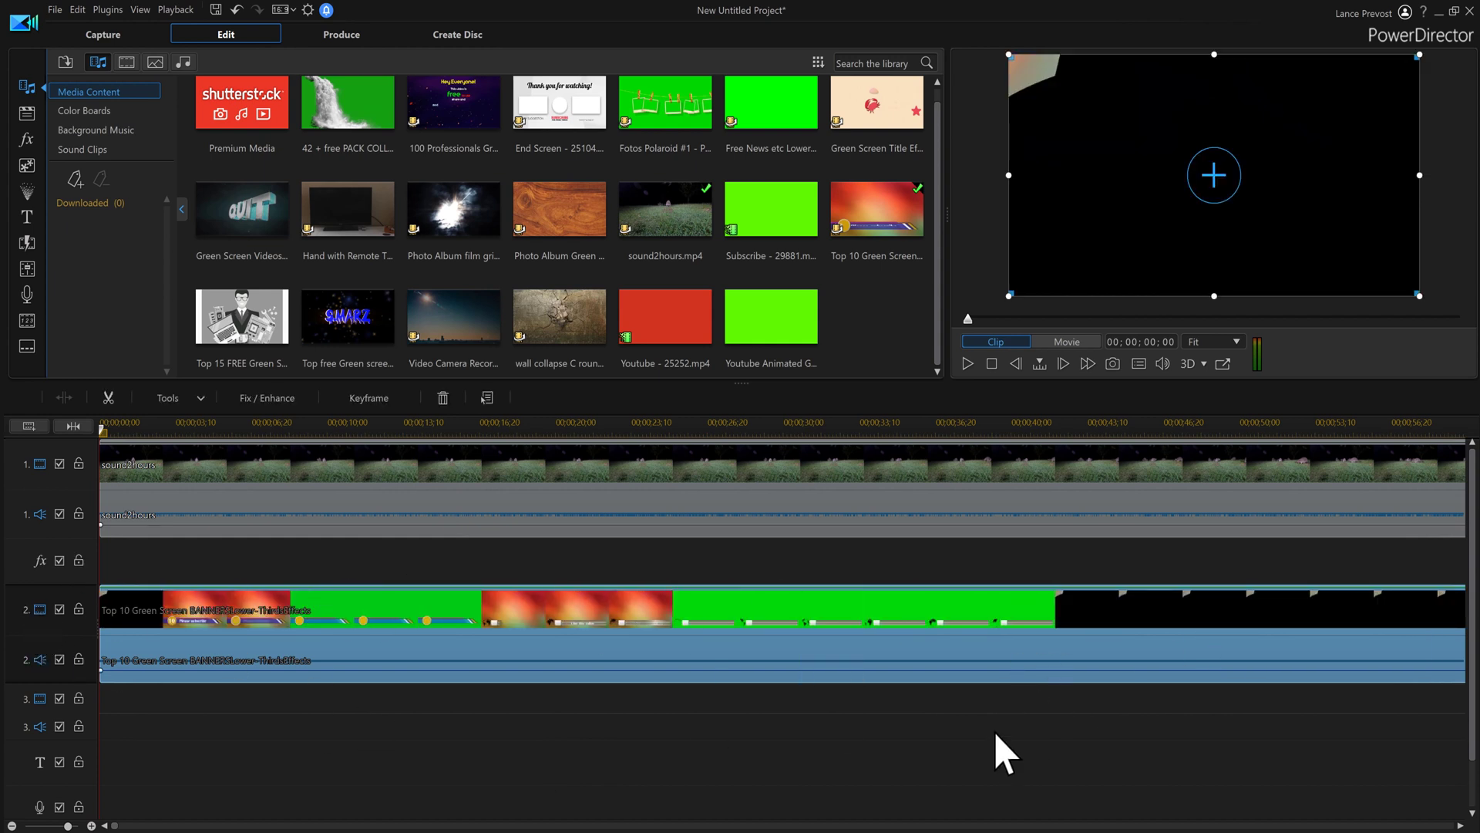
- Play the banner clip from 00;00;08;05 to view the blue lower third on green, pausing at about 00;00;10;22
{"action": "left_click", "coordinate": [285, 428]}
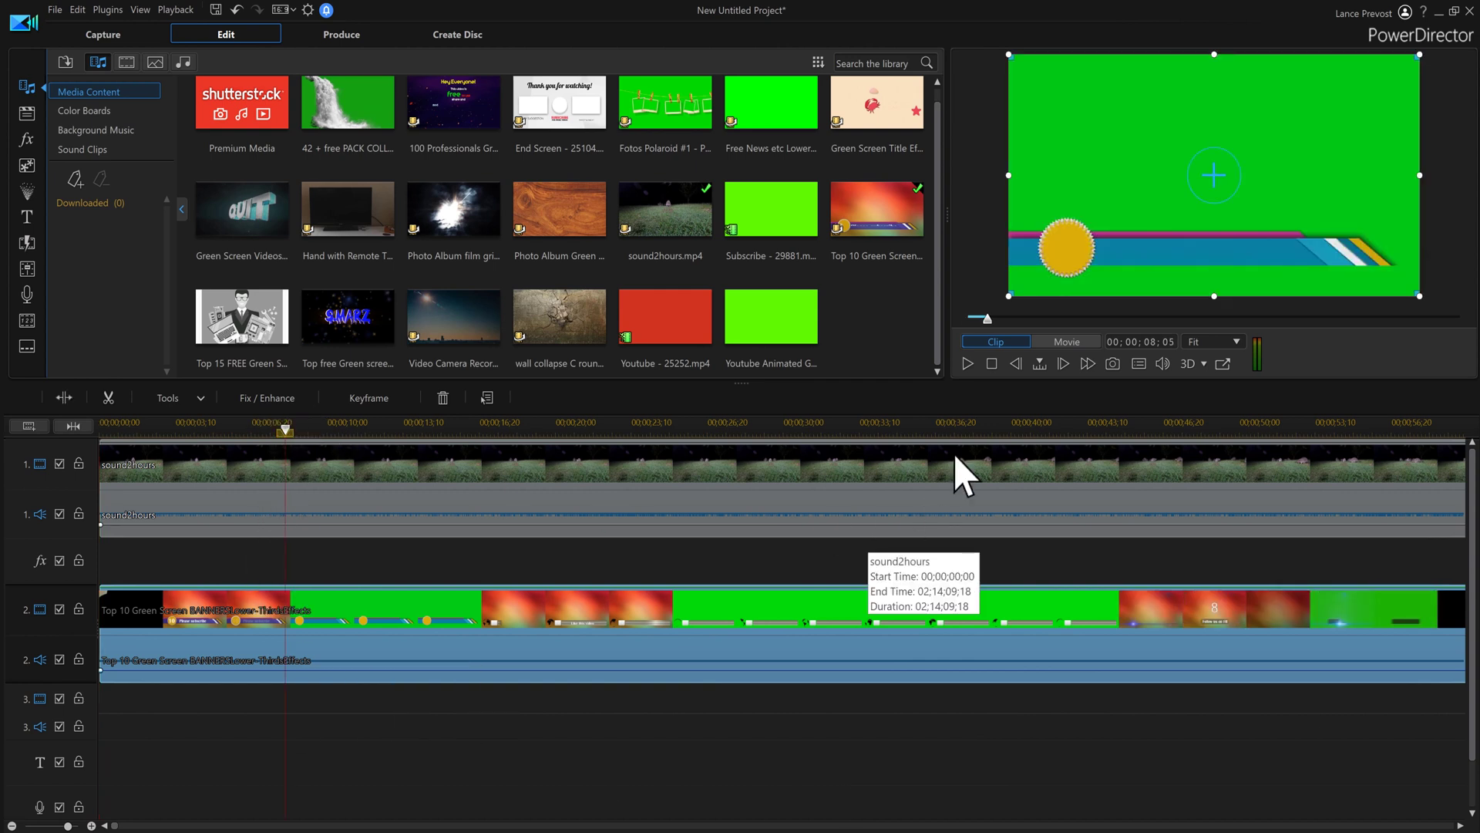
{"action": "left_click", "coordinate": [969, 363]}
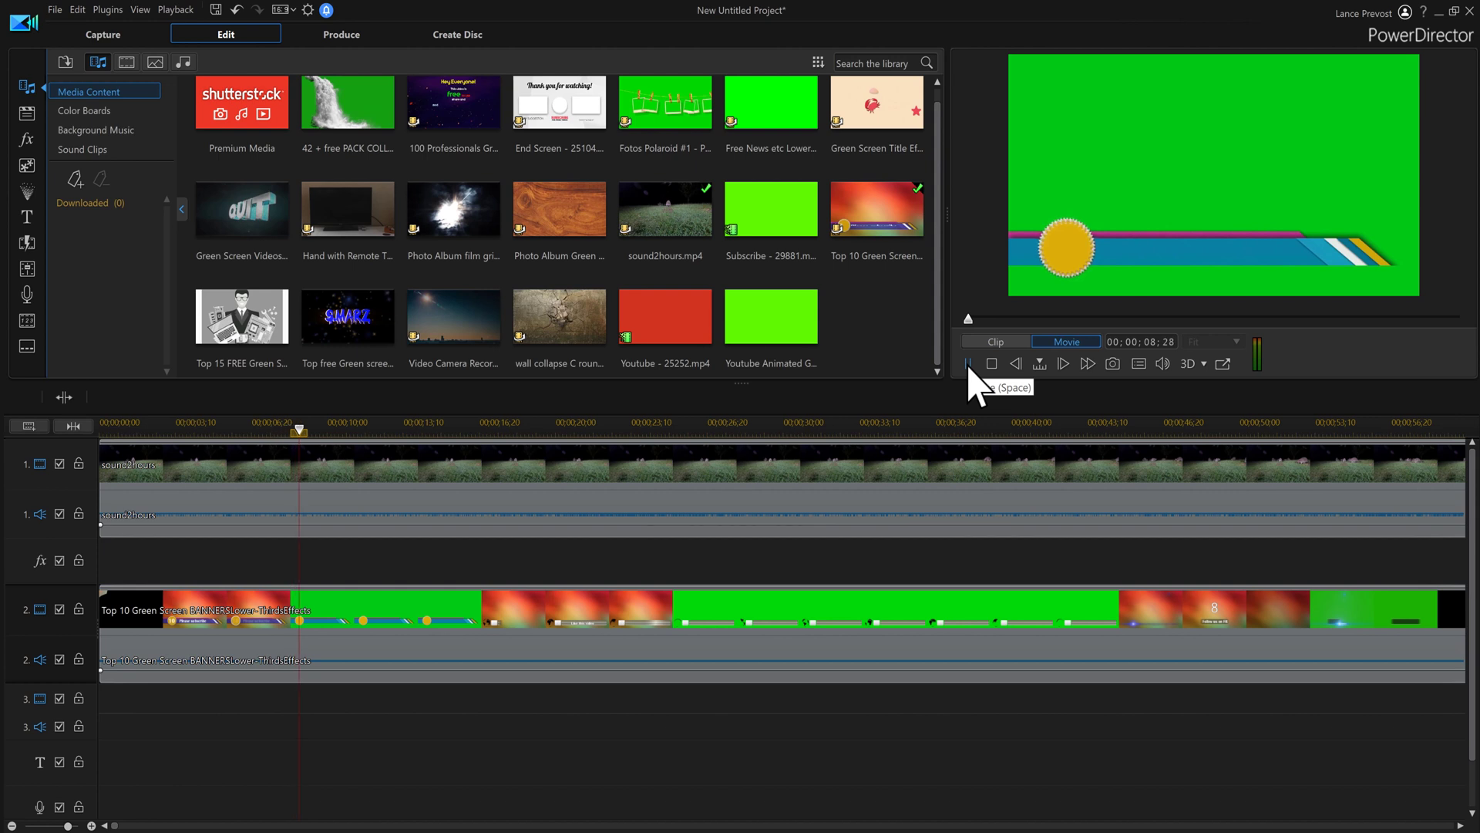
{"action": "left_click", "coordinate": [969, 363]}
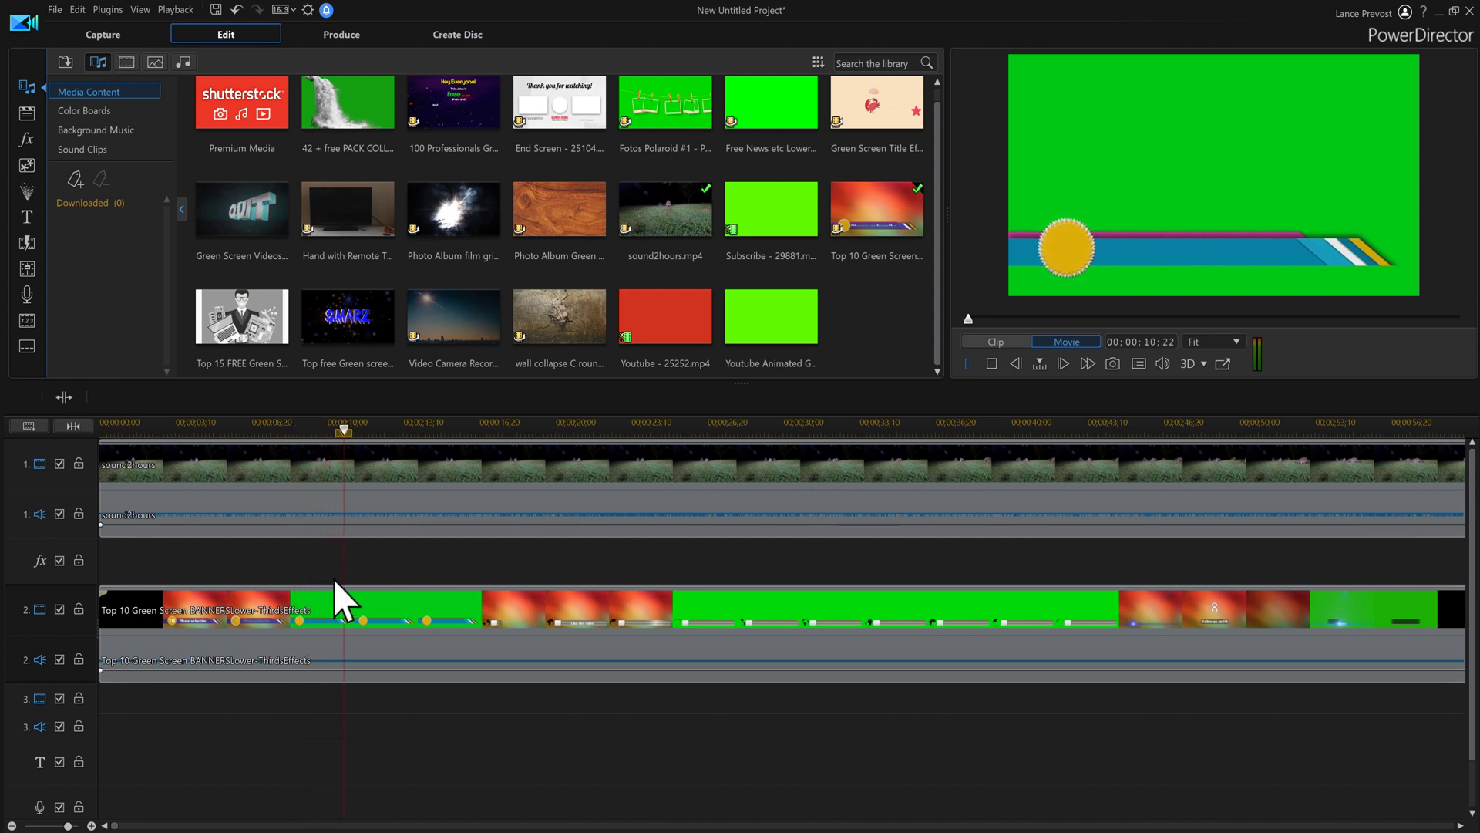
- Split the banner clip at 00;00;06;23 and remove its first part from track 2, filling the gap
{"action": "left_click", "coordinate": [255, 428]}
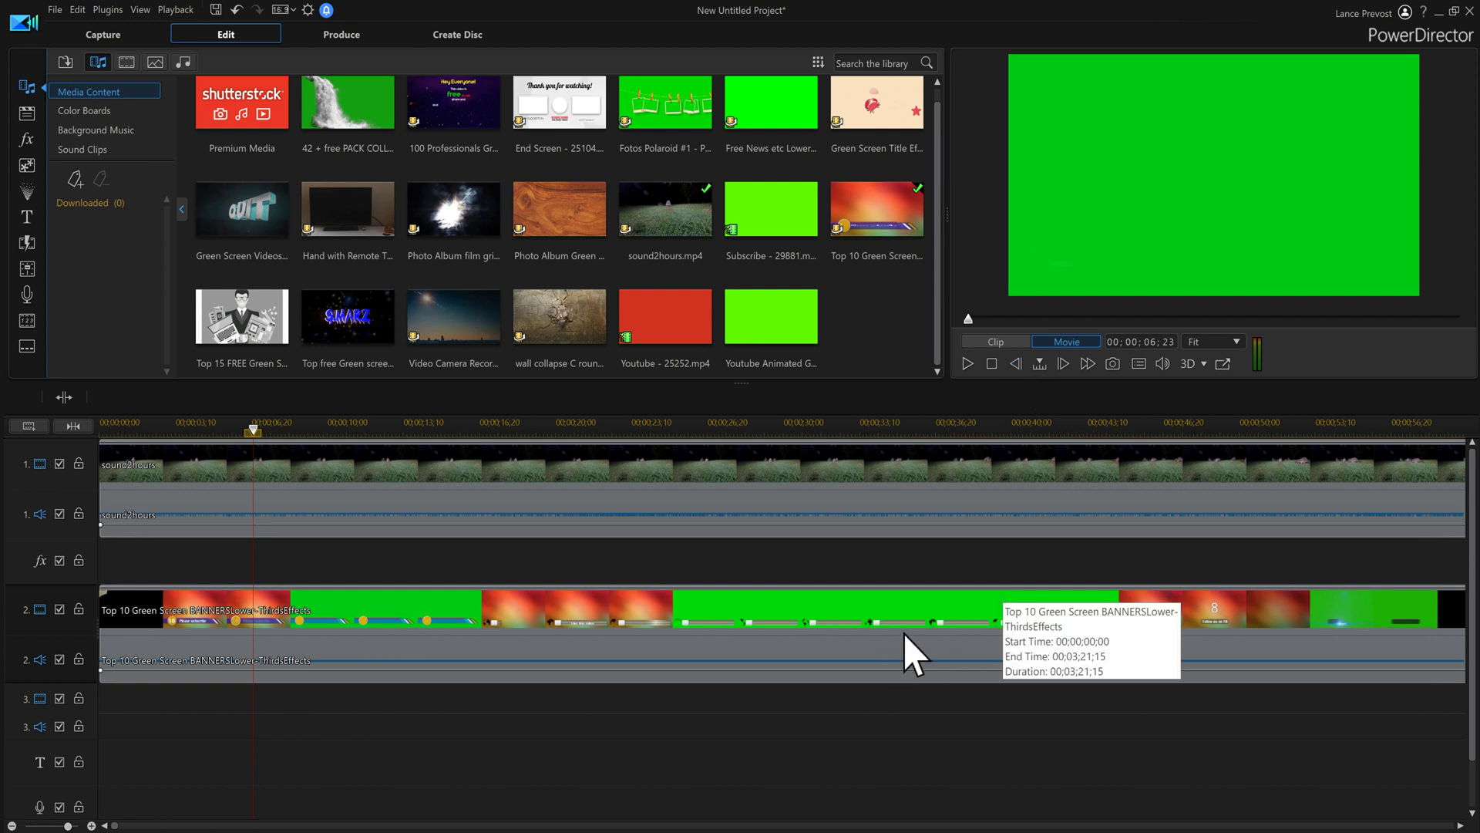
{"action": "left_click", "coordinate": [63, 421]}
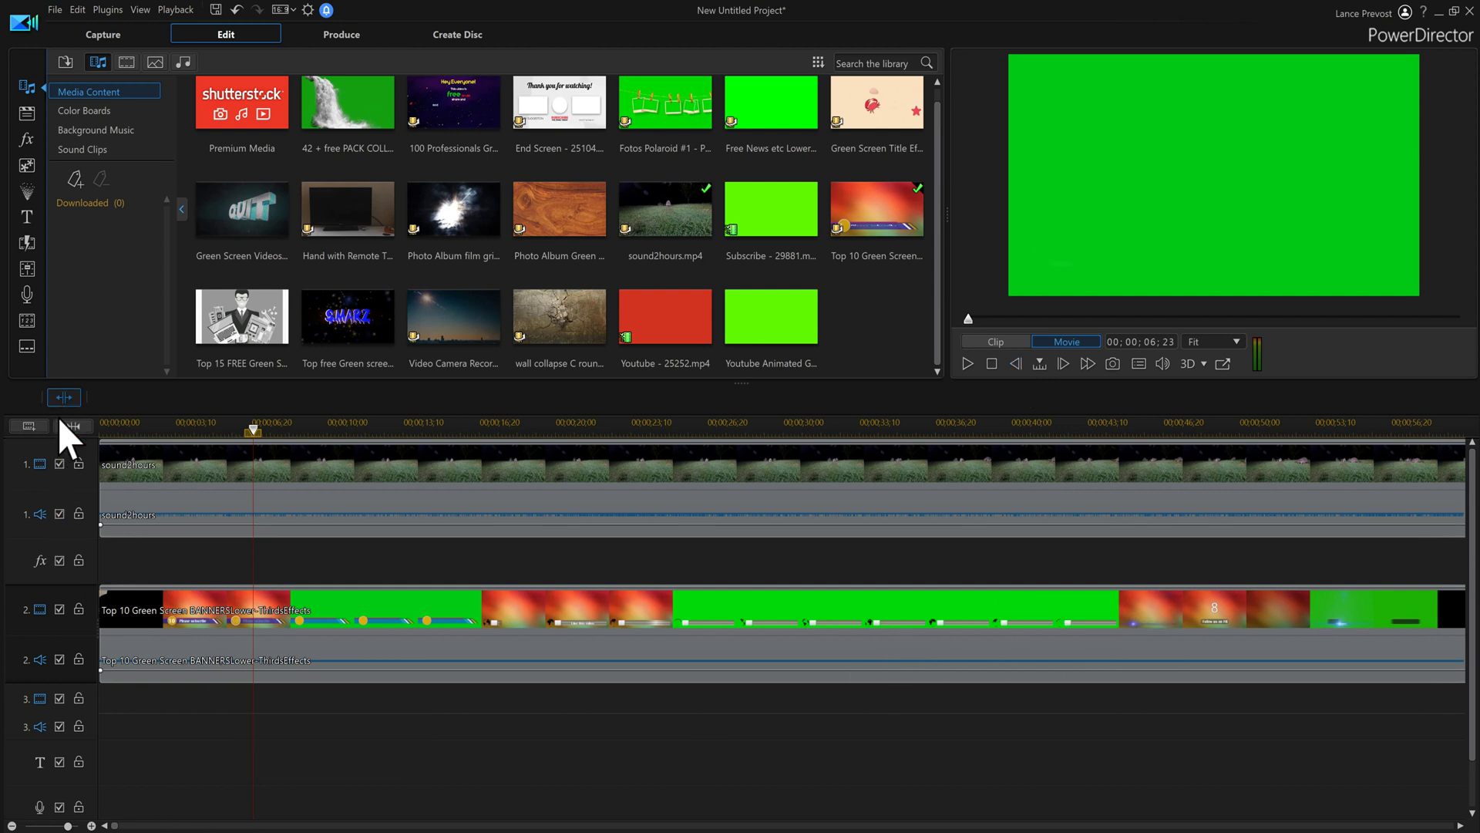
{"action": "left_click", "coordinate": [149, 673]}
{"action": "key", "text": "Delete"}
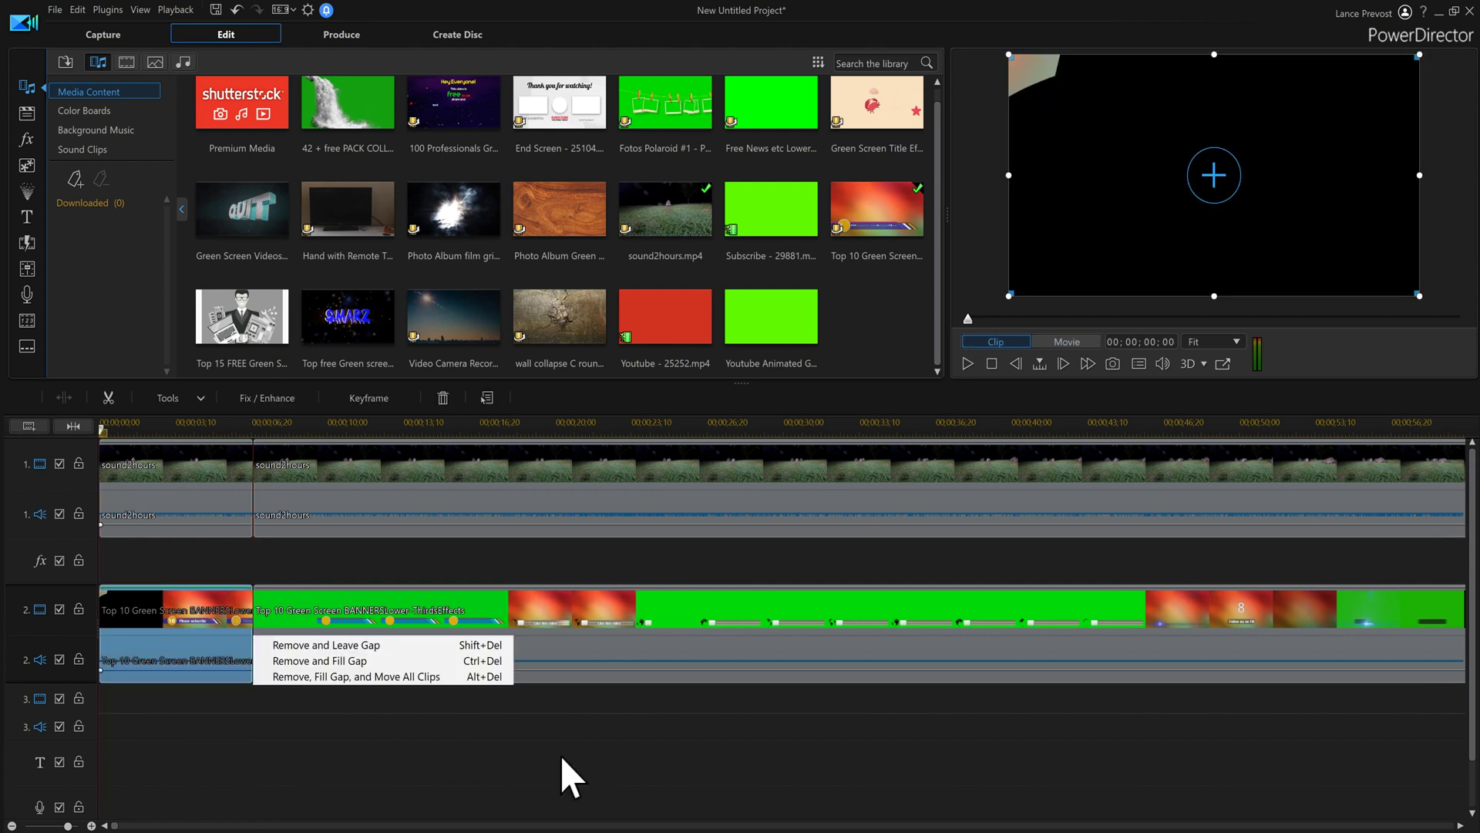
{"action": "left_click", "coordinate": [385, 661]}
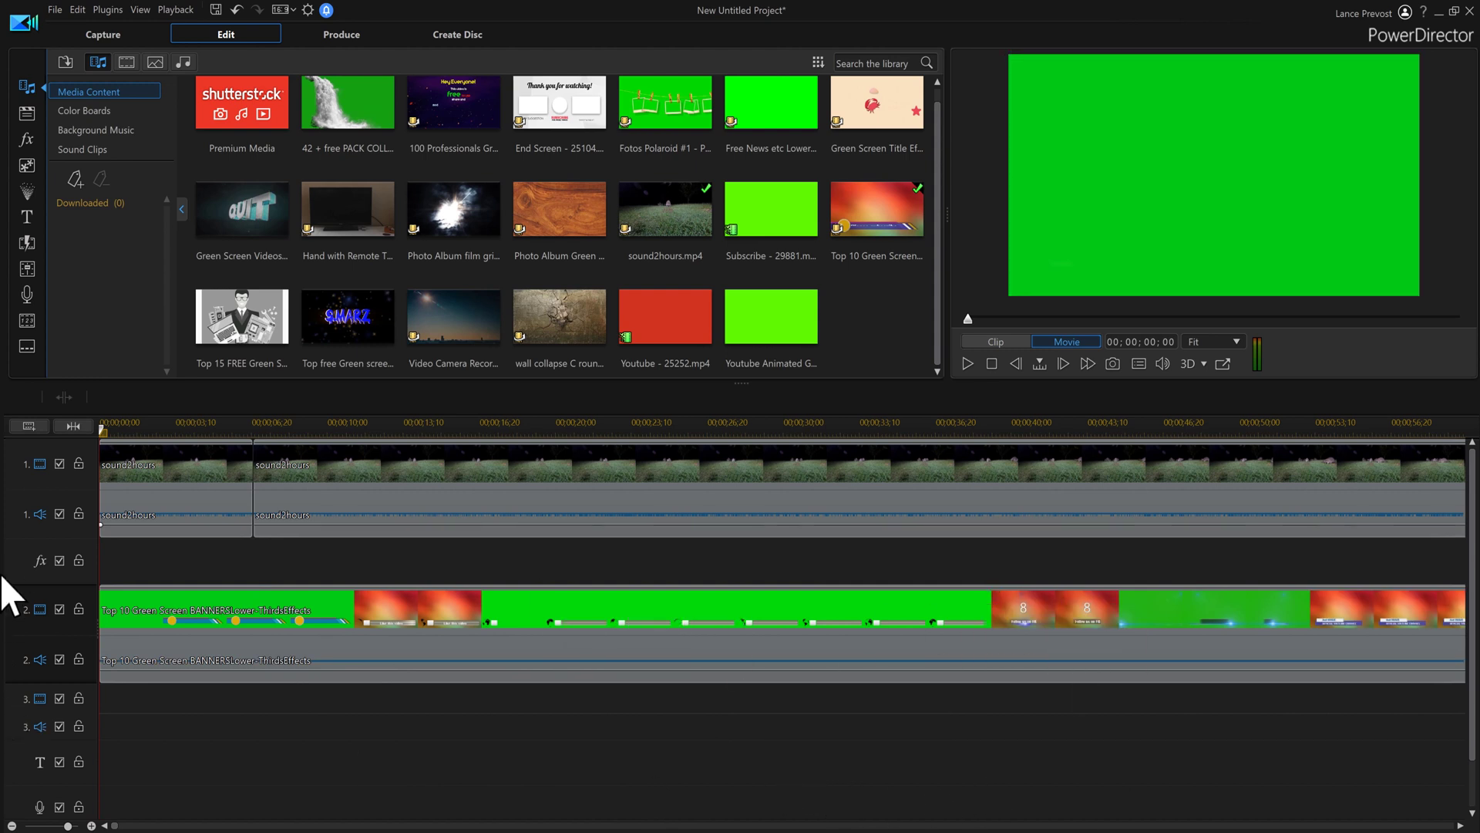
- Play to the end of the blue banner, split at 00;00;09;19, and move the rest of the banner clip to start at 00;00;18;13
{"action": "left_click", "coordinate": [970, 368]}
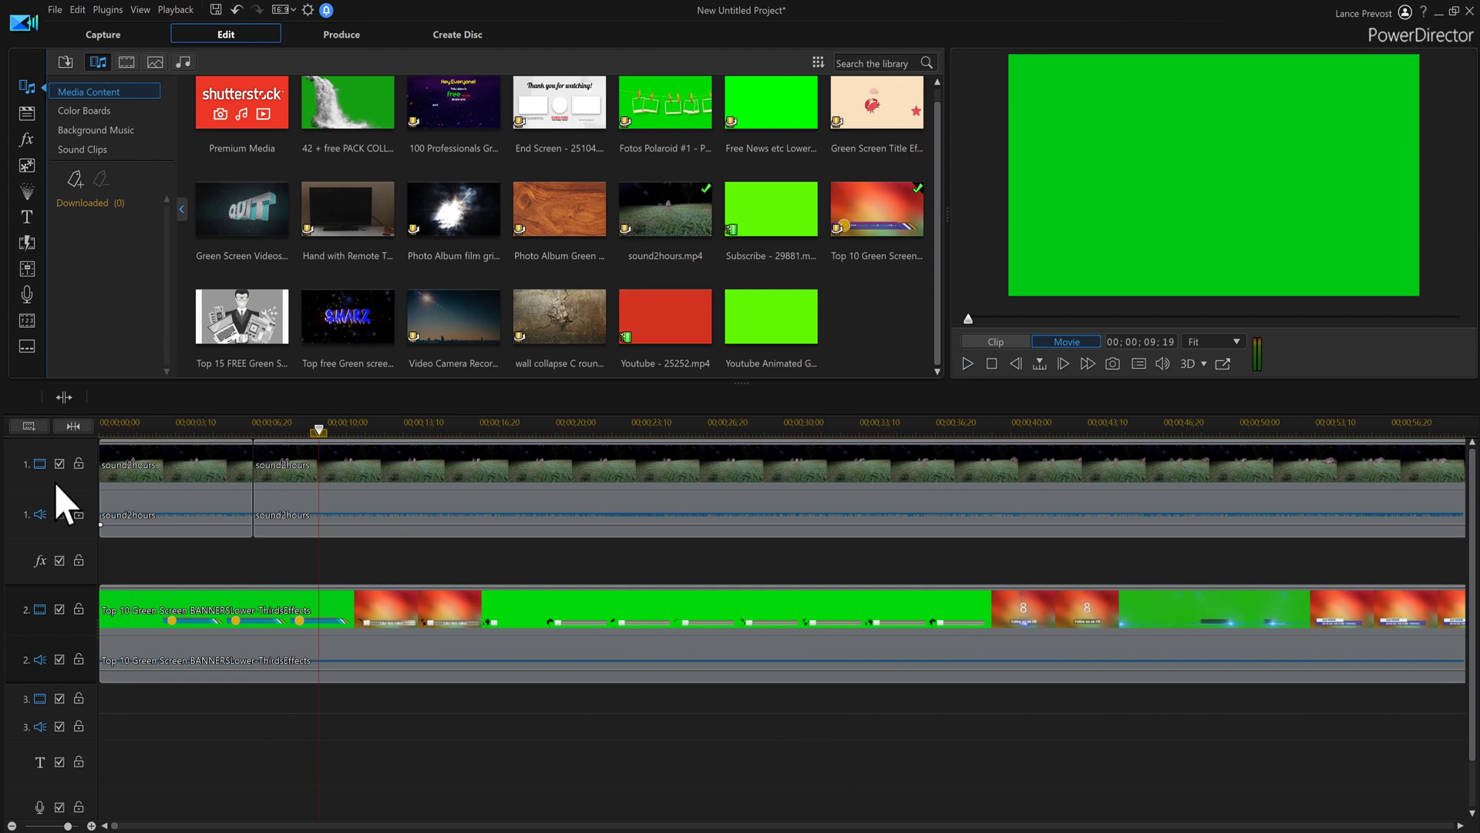
{"action": "left_click", "coordinate": [64, 397]}
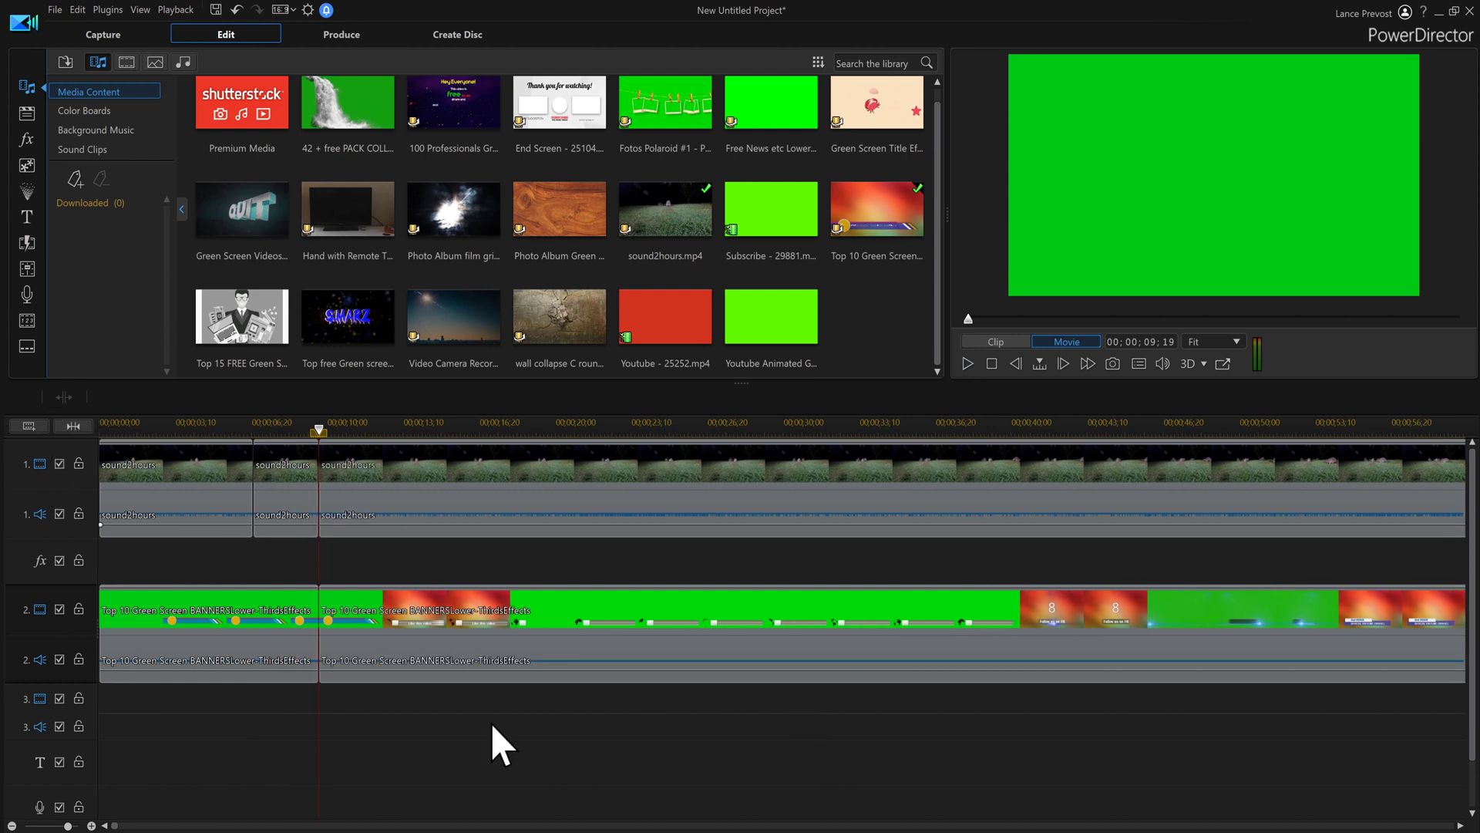
{"action": "left_click", "coordinate": [569, 644]}
{"action": "left_click_drag", "start_coordinate": [621, 670], "coordinate": [821, 667]}
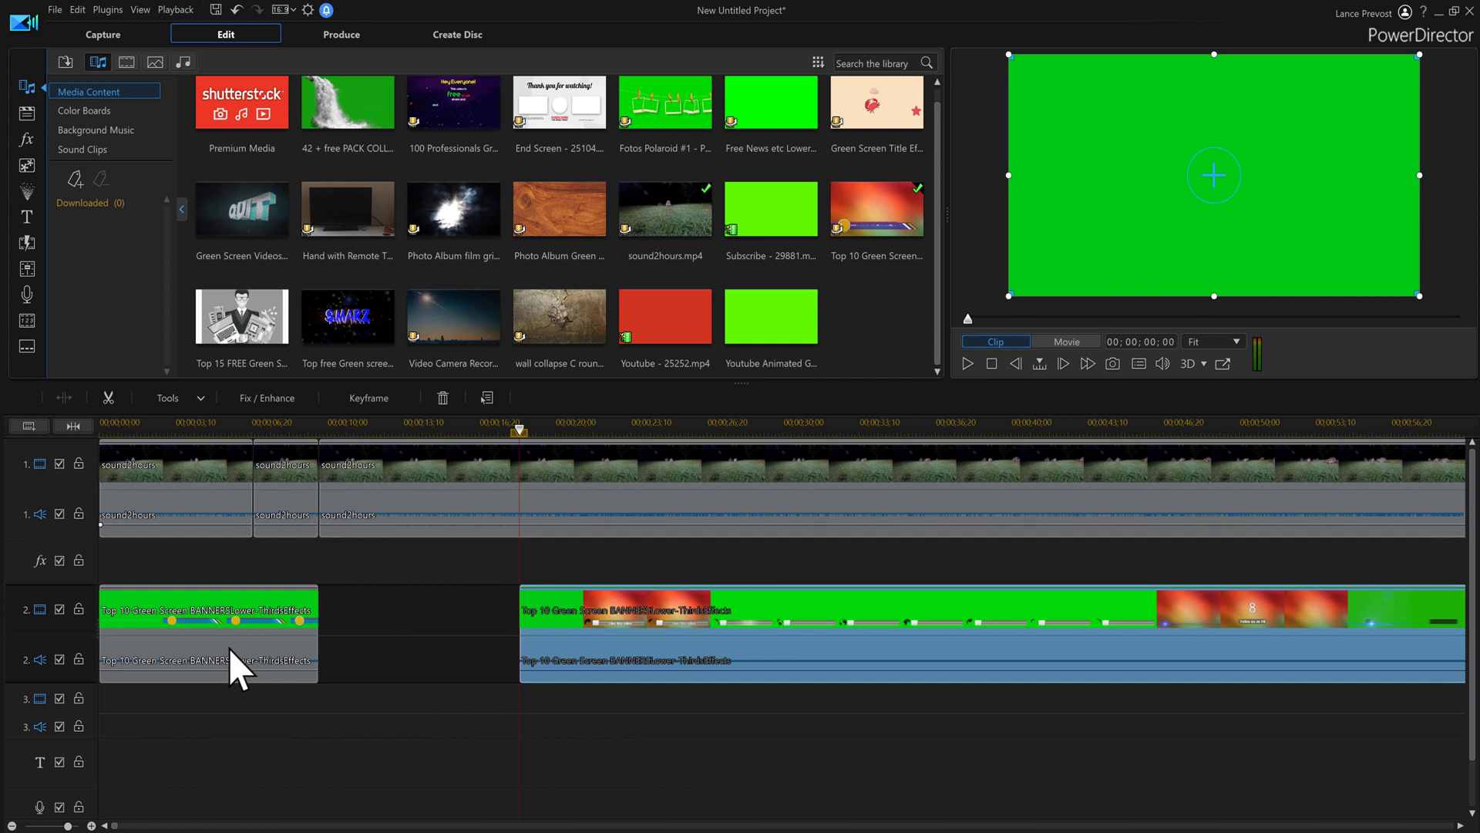
- Preview the other banner styles in the second banner segment, playing from about 00;00;28;06 and from 00;00;56;00
{"action": "left_click", "coordinate": [742, 429]}
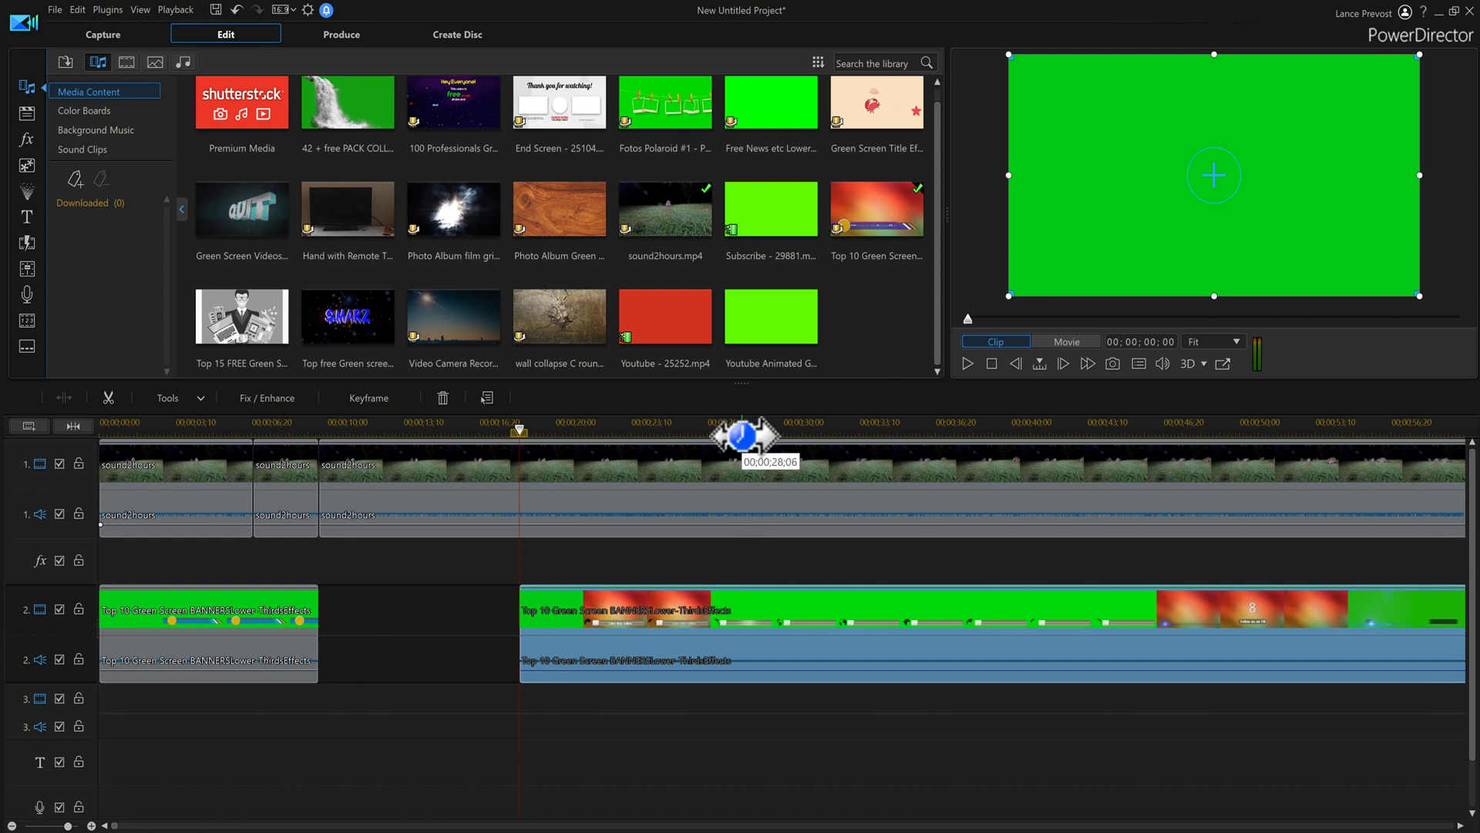
{"action": "left_click", "coordinate": [895, 654]}
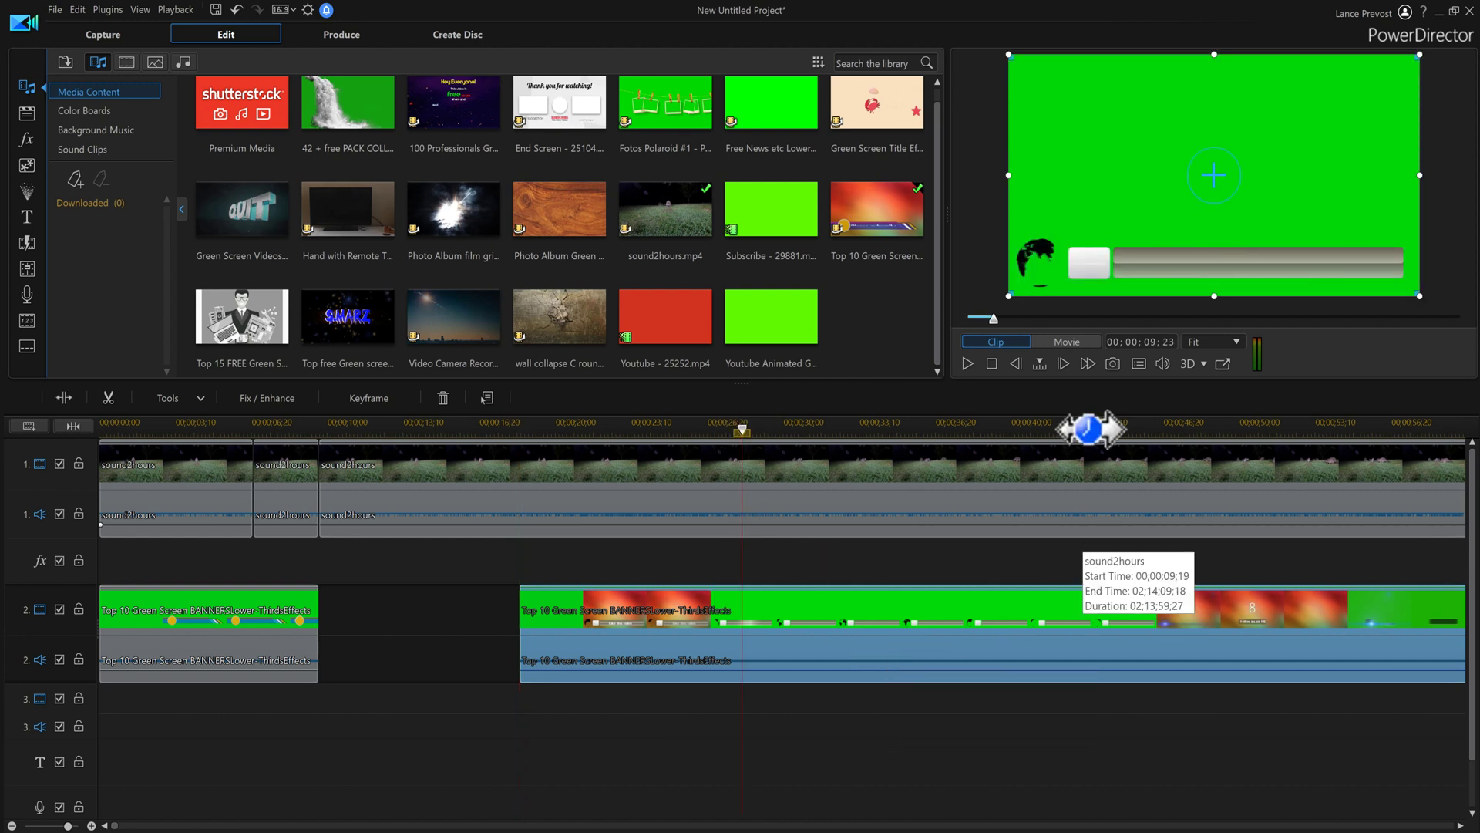
{"action": "left_click", "coordinate": [967, 364]}
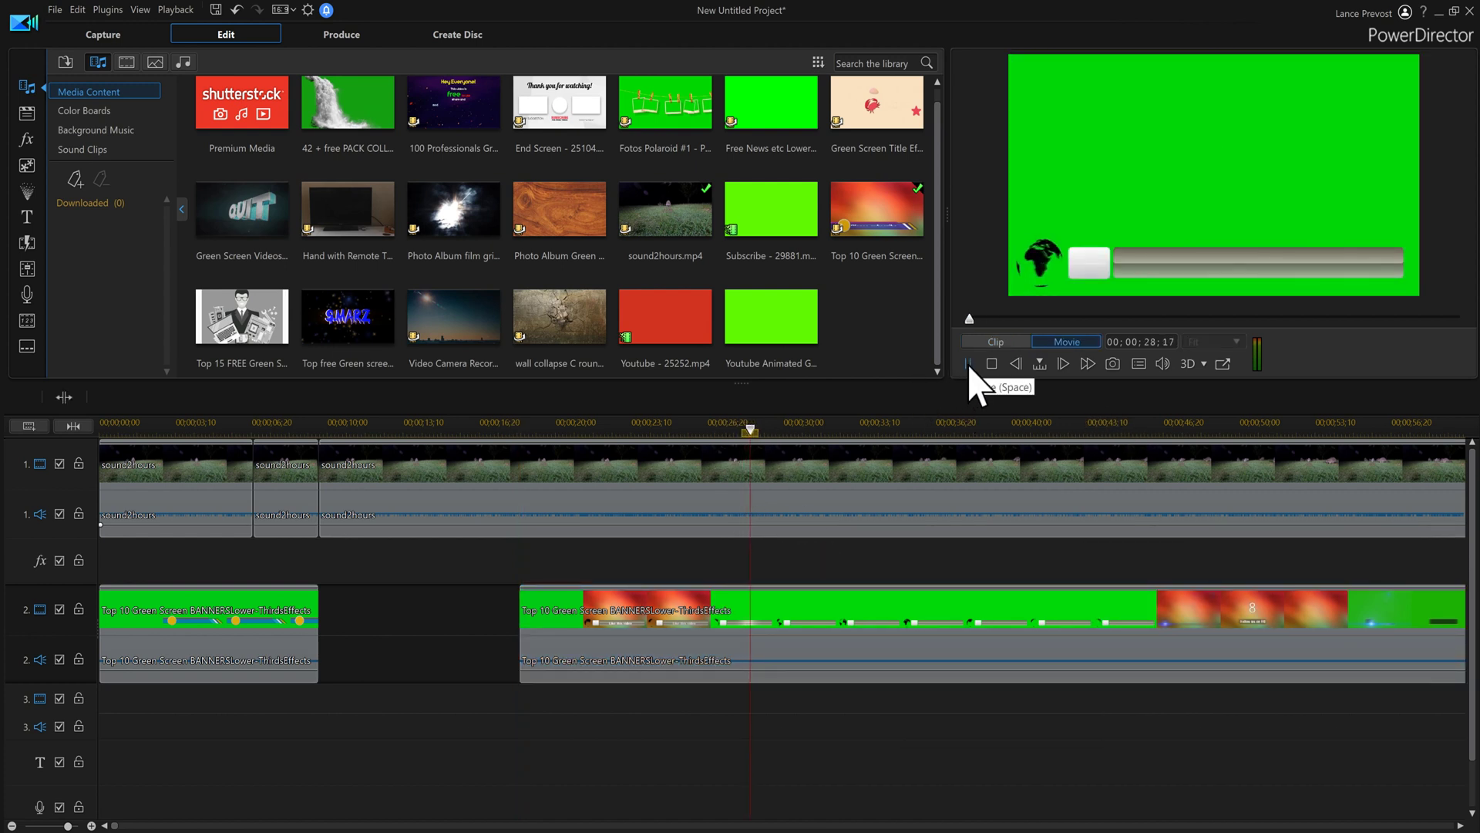
{"action": "left_click", "coordinate": [968, 364]}
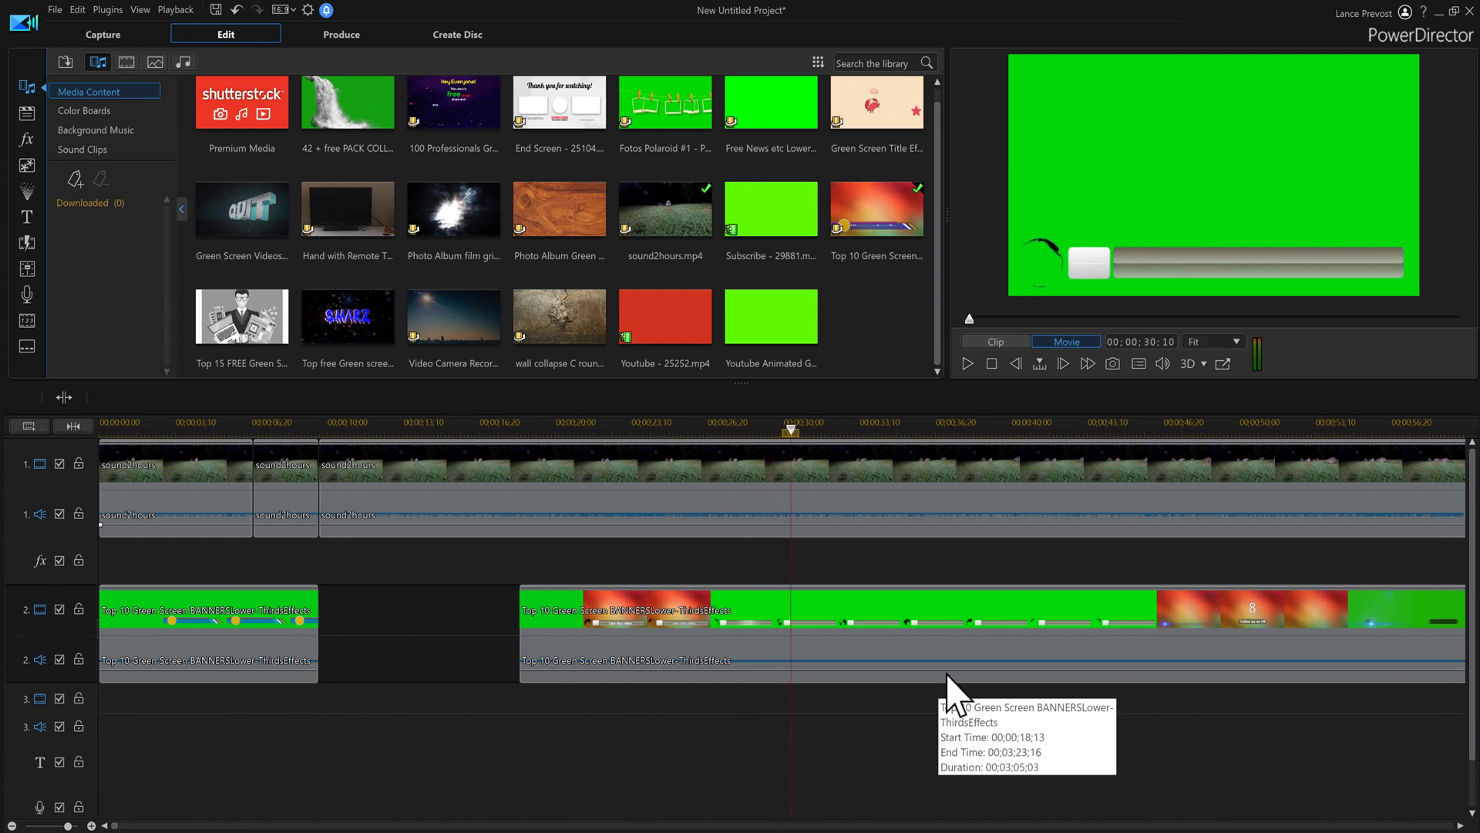
{"action": "left_click", "coordinate": [1376, 429]}
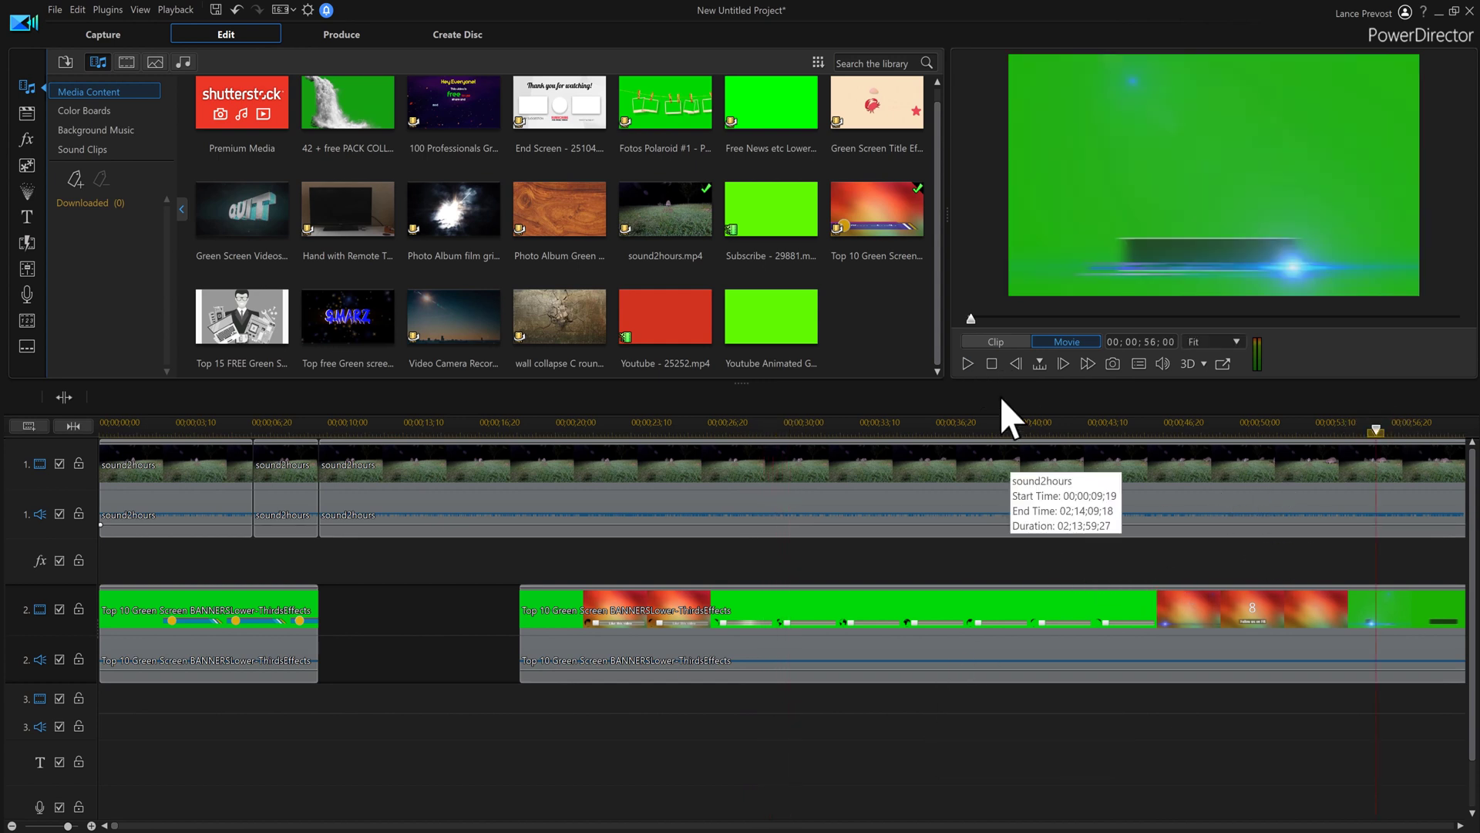
{"action": "left_click", "coordinate": [966, 370]}
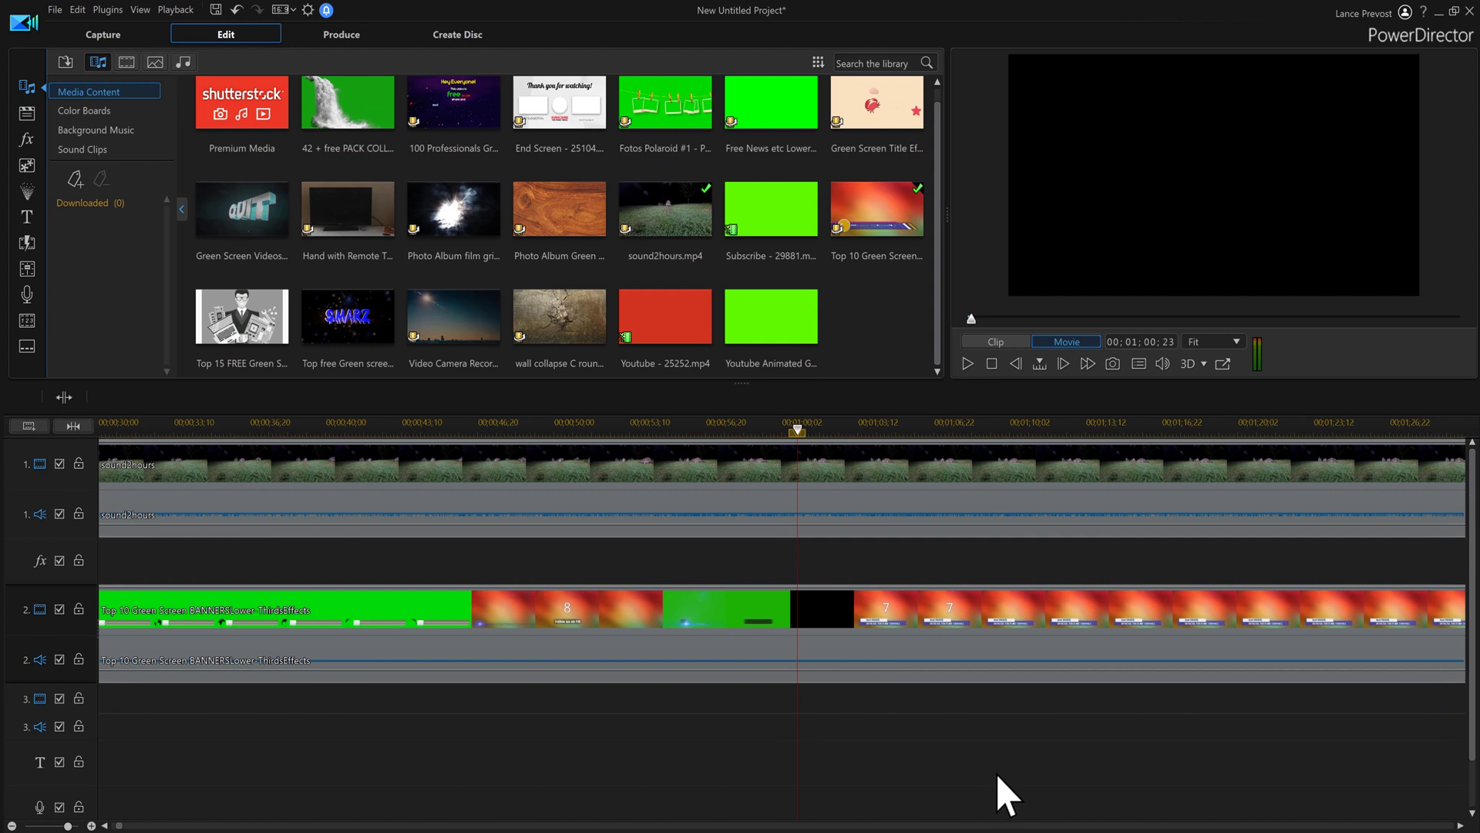
- Delete the second banner segment from track 2 and set the playhead to 00;00;08;21 within the first banner segment
{"action": "left_click", "coordinate": [936, 675]}
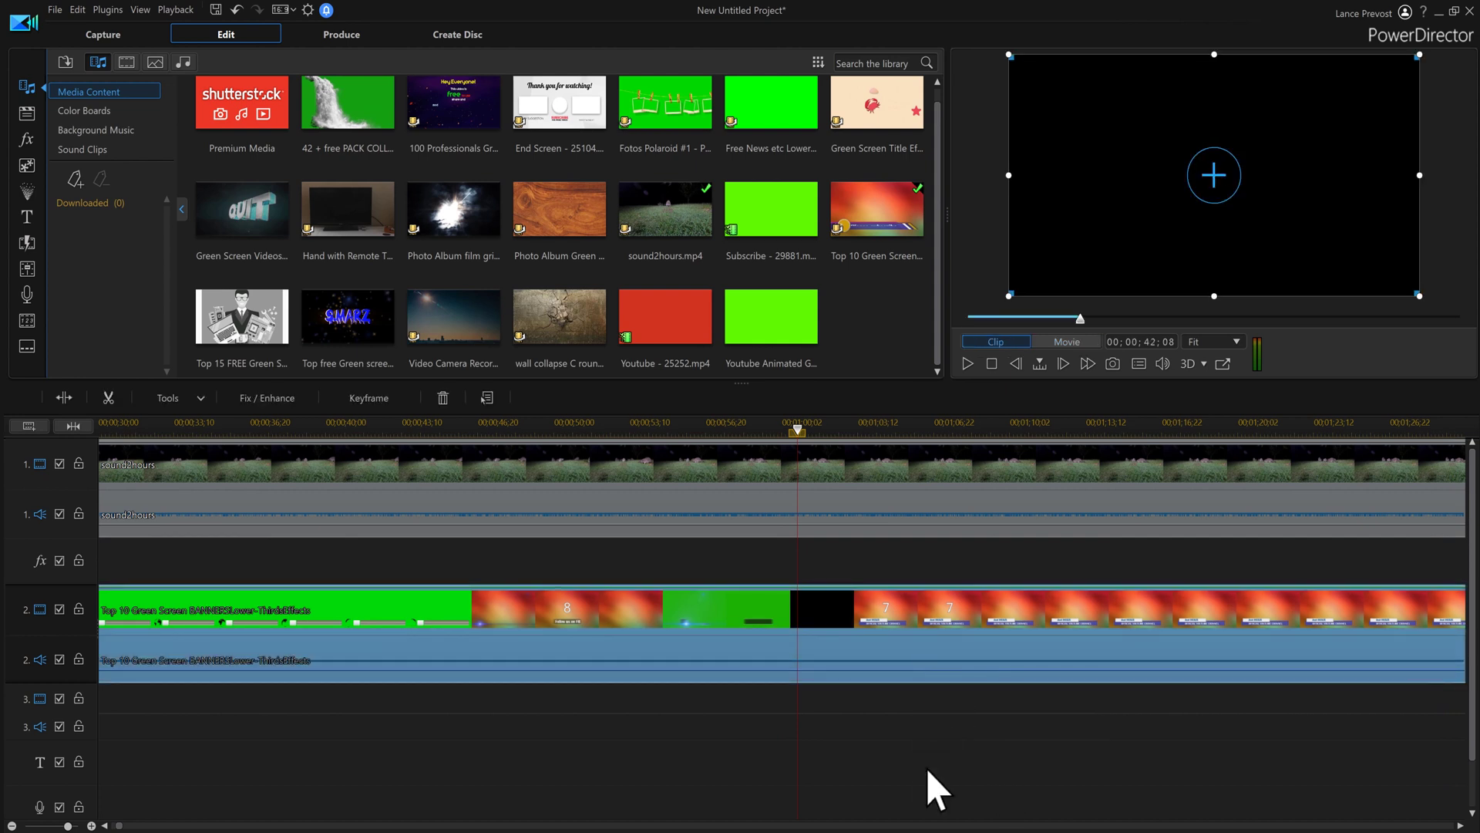
{"action": "key", "text": "Delete"}
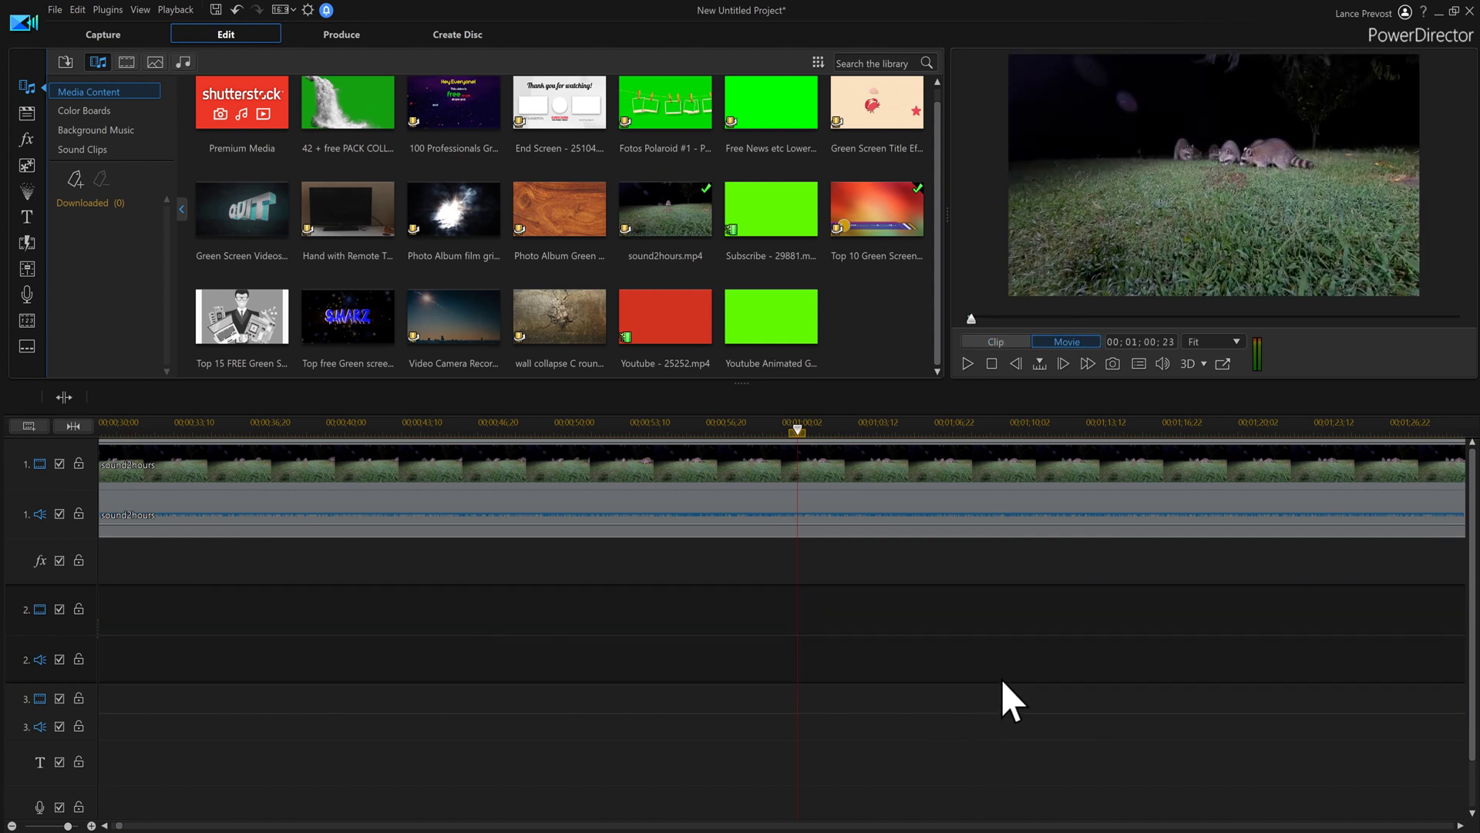
{"action": "left_click", "coordinate": [103, 826]}
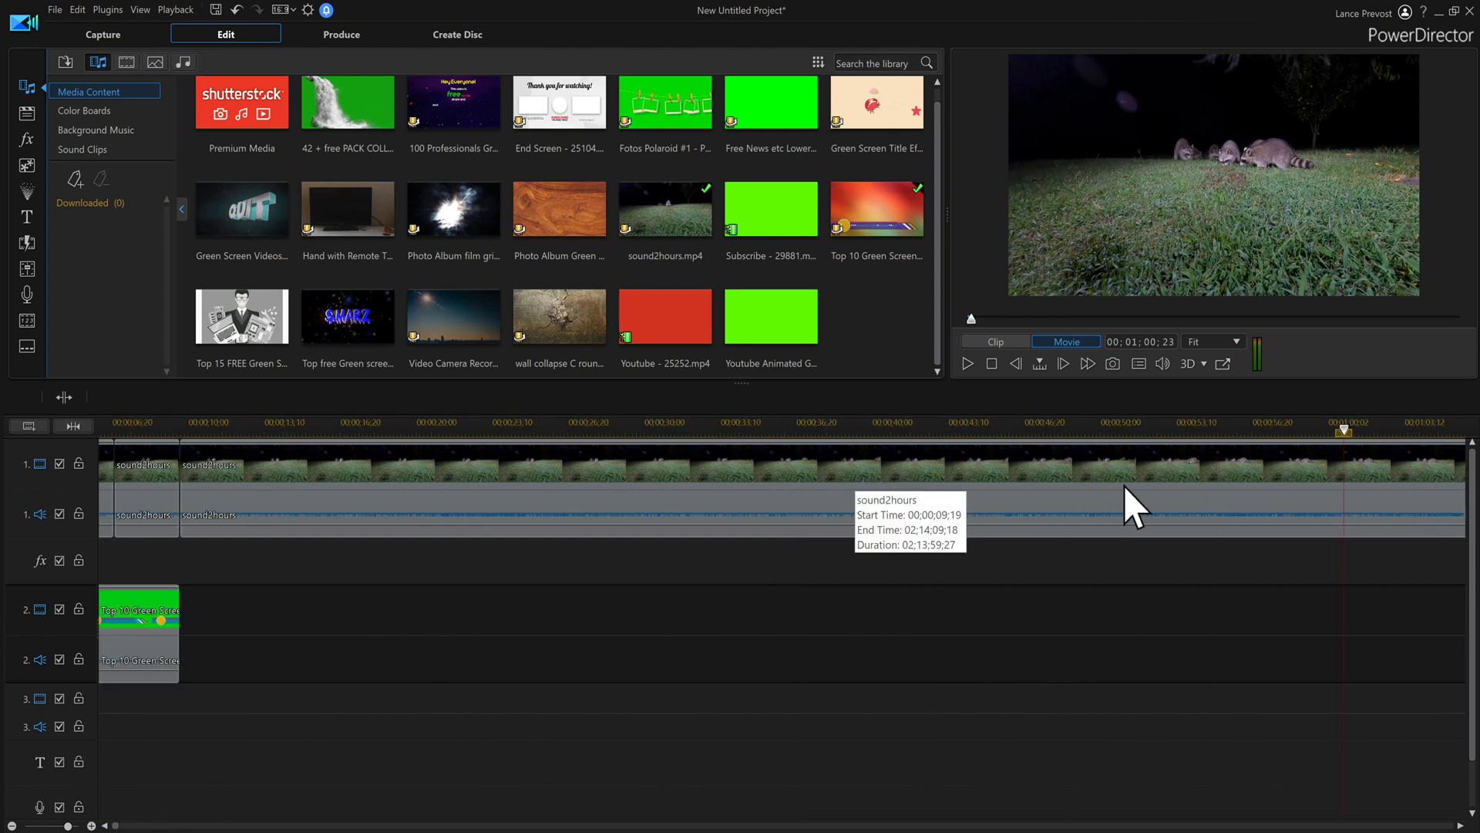
{"action": "left_click_drag", "start_coordinate": [1347, 428], "coordinate": [159, 480]}
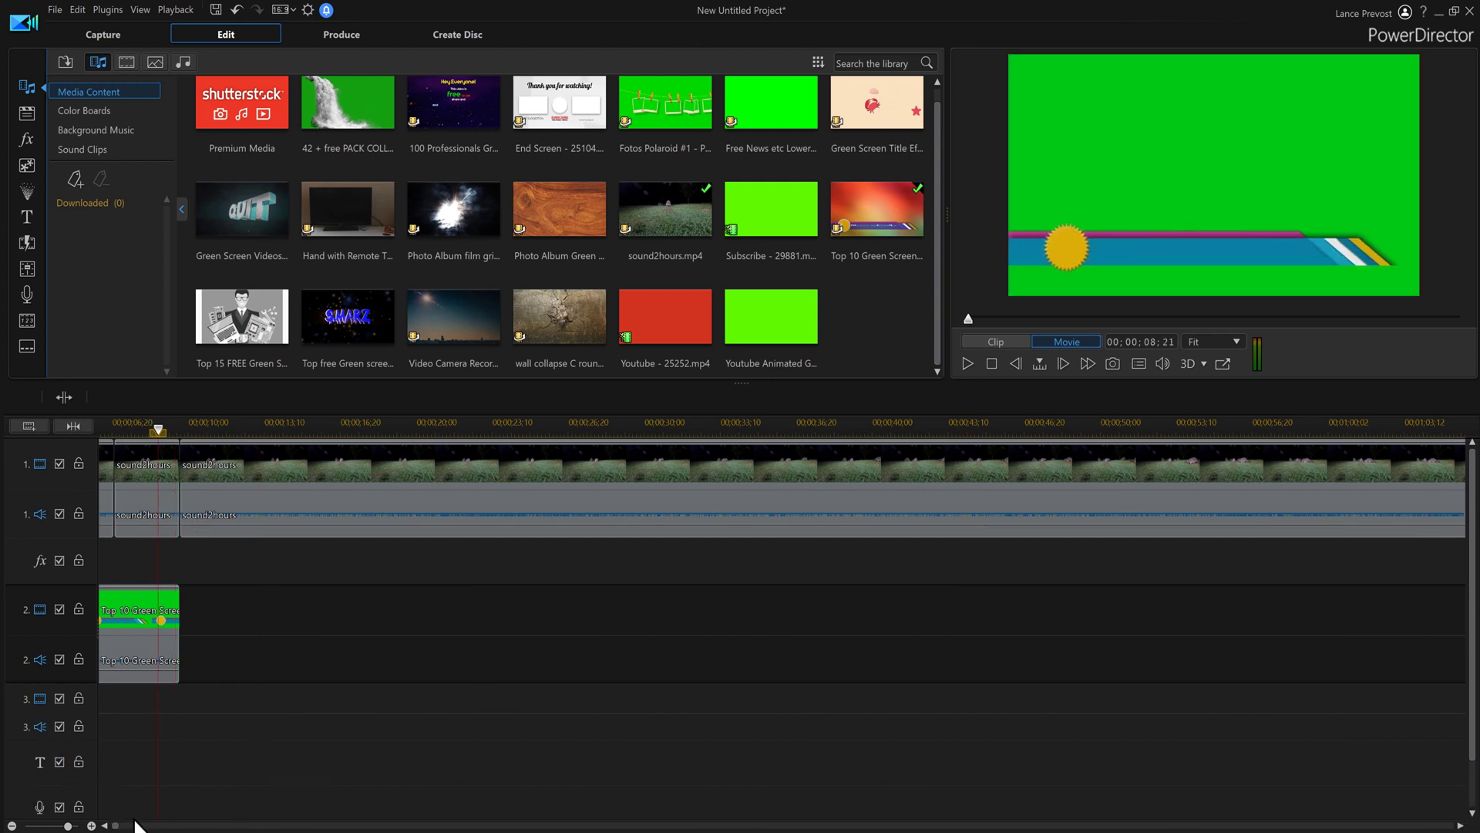
{"action": "left_click", "coordinate": [105, 825]}
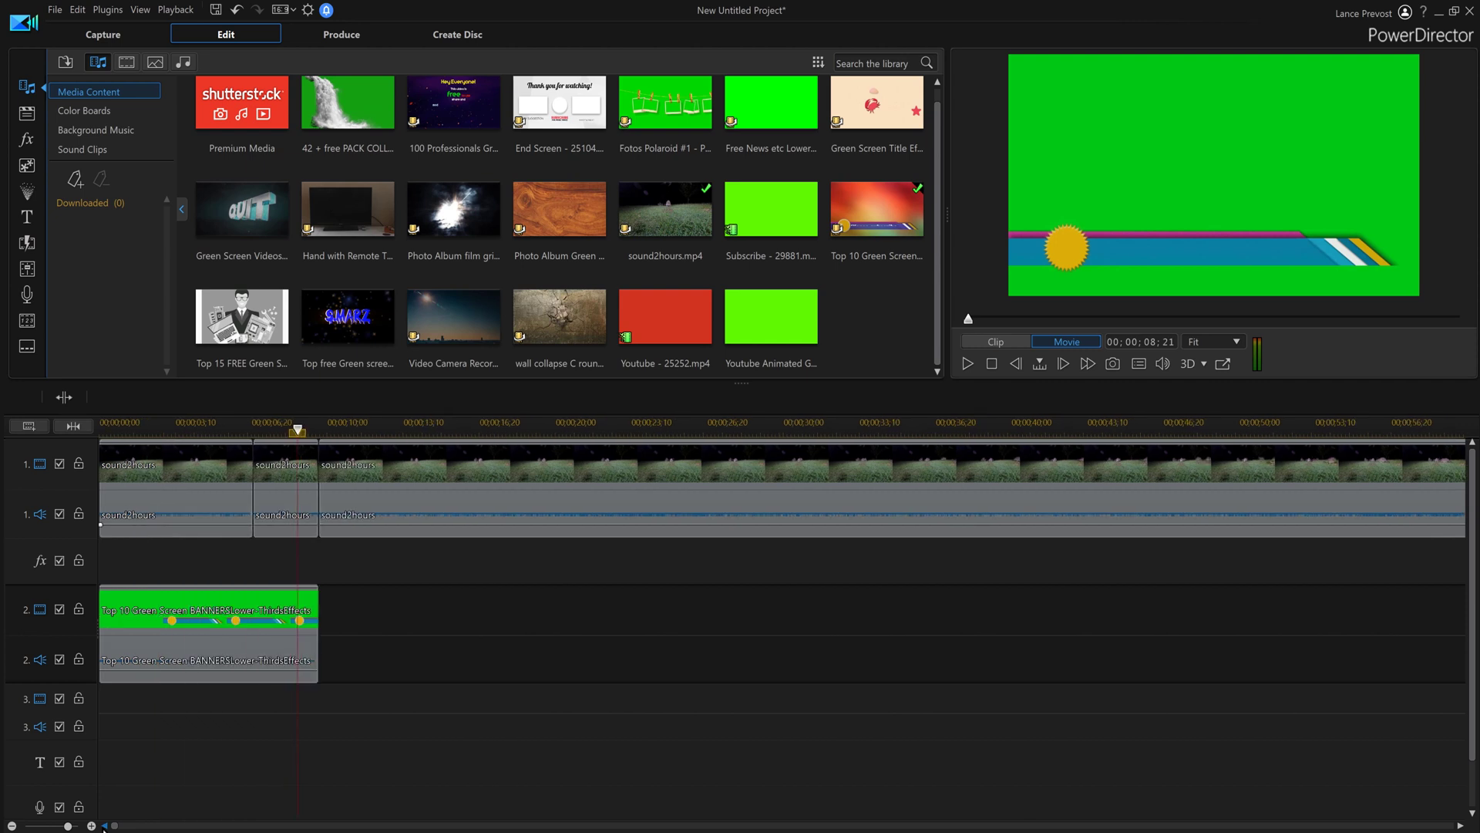
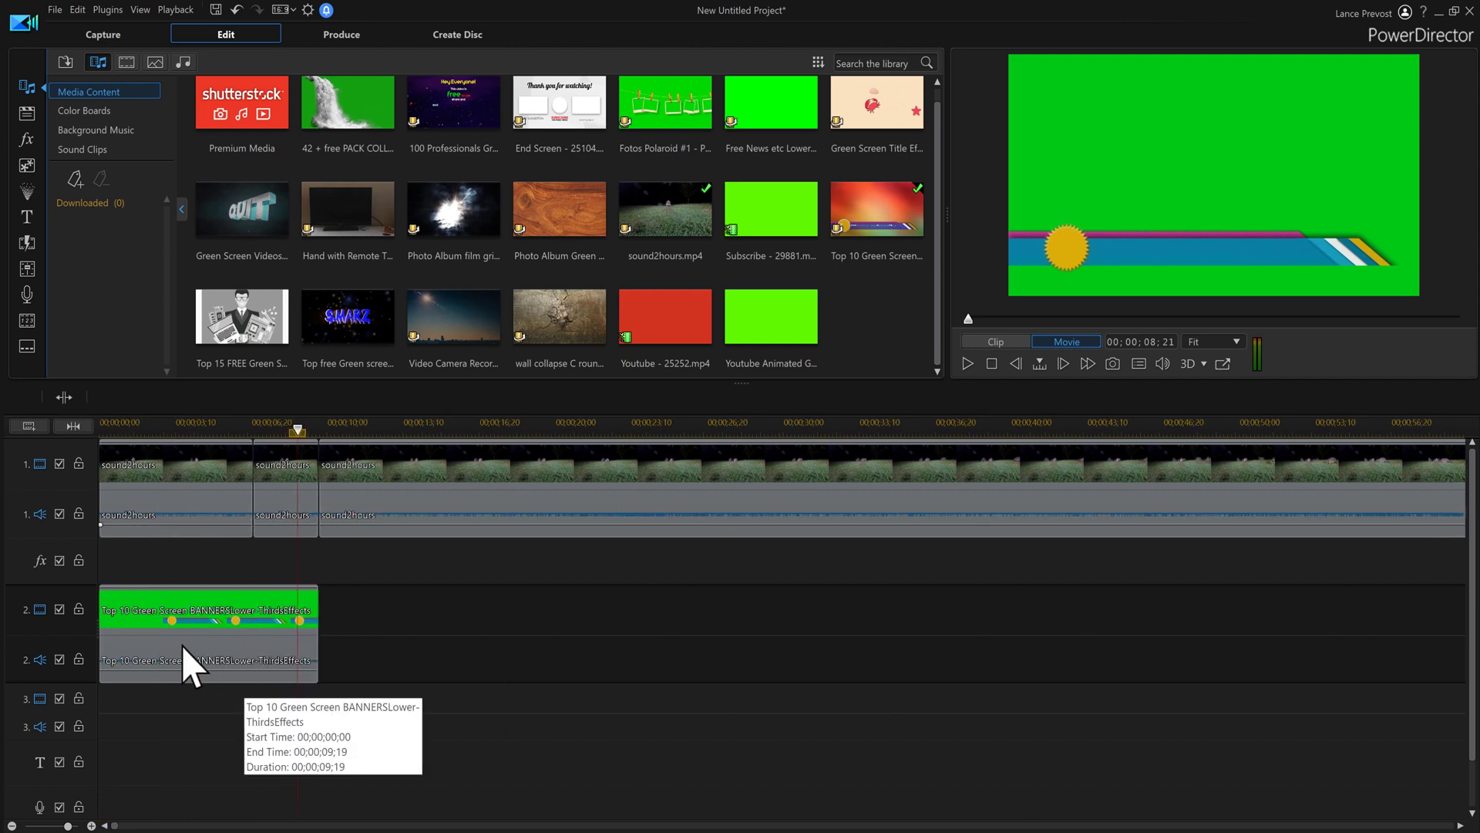
- Enable Chroma Key for the banner clip in the PiP Designer and key out its sampled green background
{"action": "left_click", "coordinate": [182, 648]}
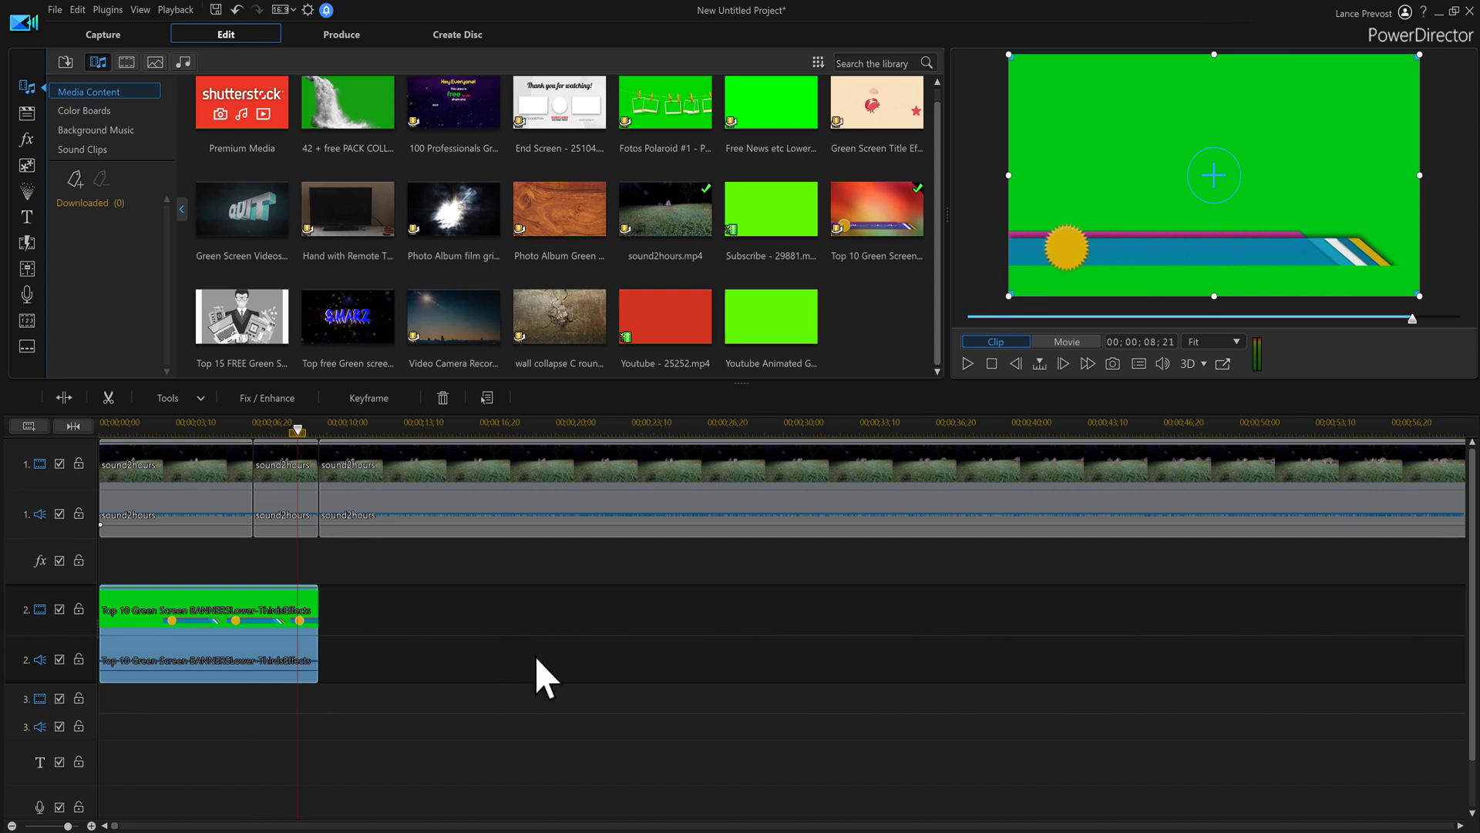
{"action": "double_click", "coordinate": [207, 632]}
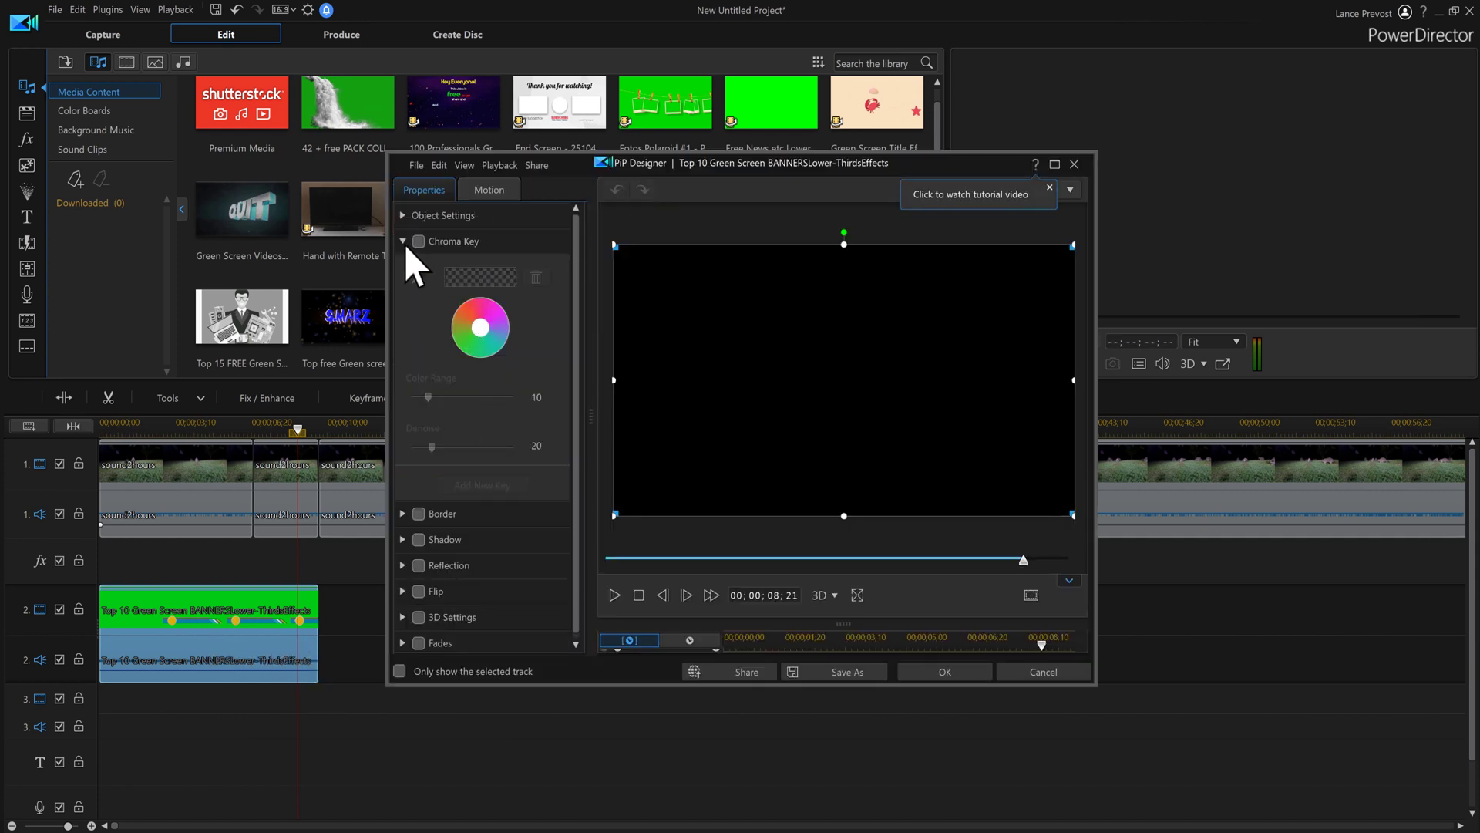
{"action": "left_click", "coordinate": [419, 241]}
{"action": "left_click", "coordinate": [418, 277]}
{"action": "left_click", "coordinate": [901, 323]}
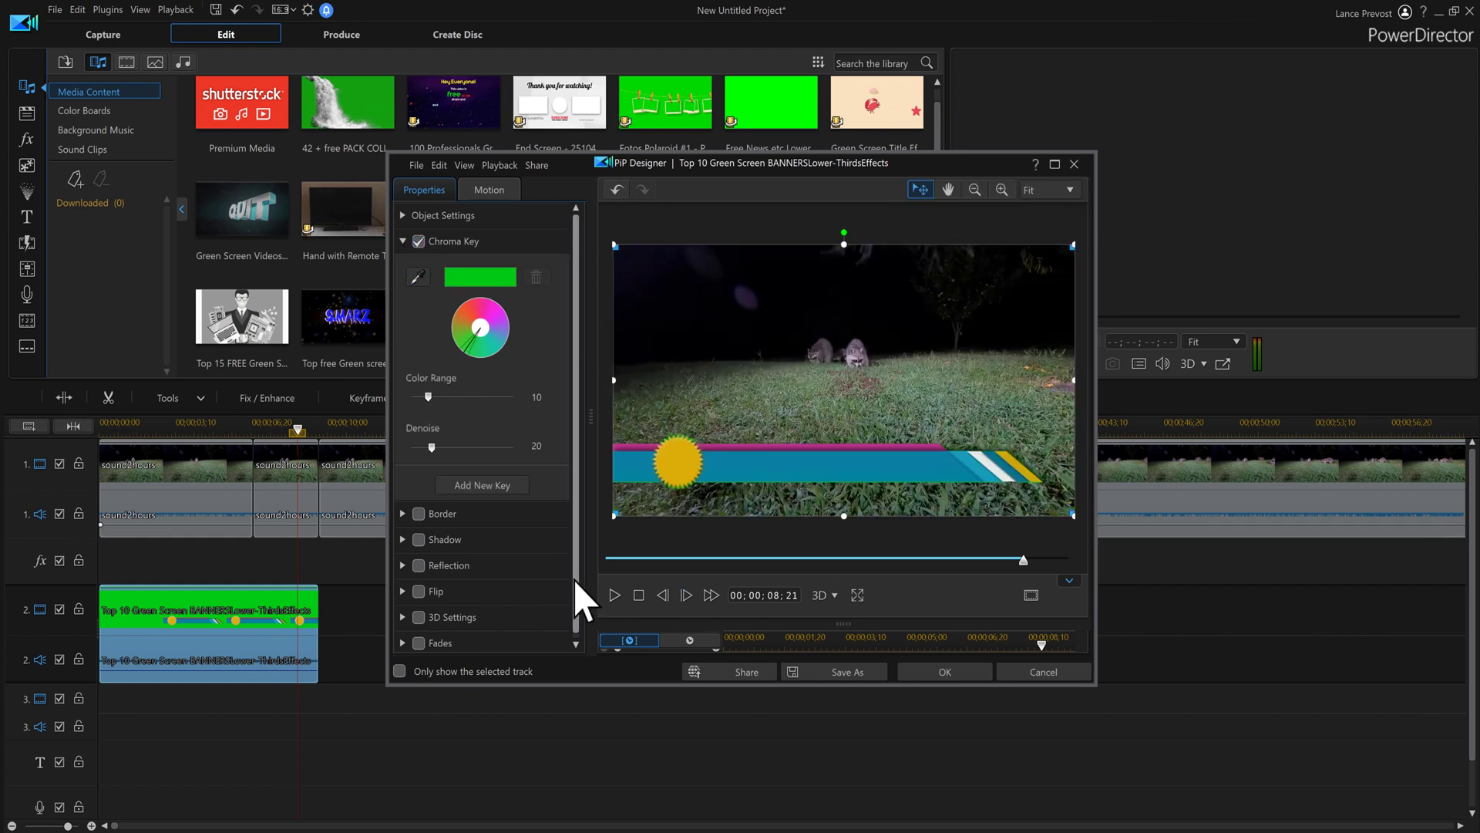
{"action": "left_click", "coordinate": [935, 671]}
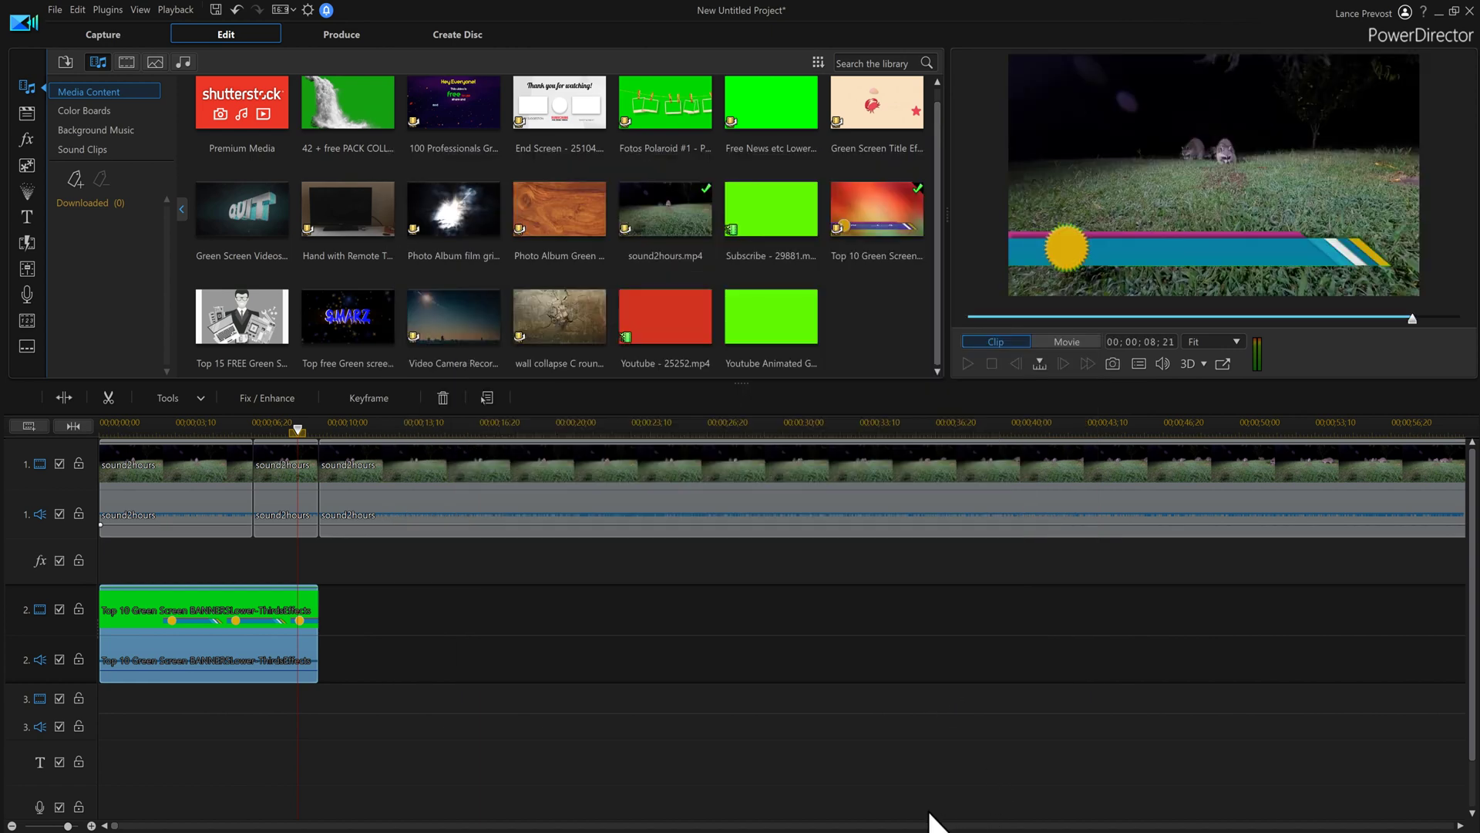
- Add the Default text-only title to the title track under the banner and trim its end to just before the banner clip's end
{"action": "left_click", "coordinate": [28, 219]}
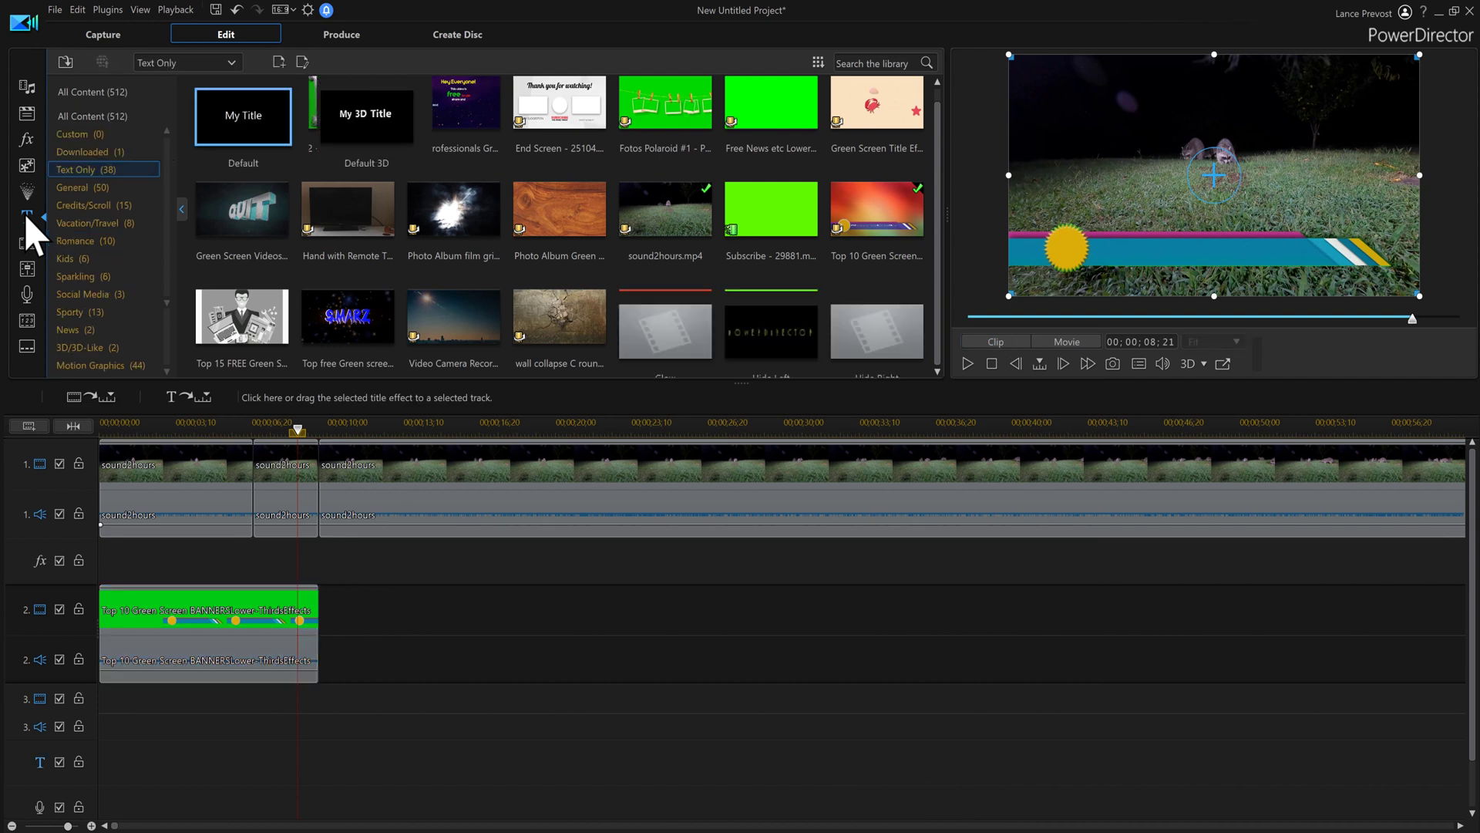
{"action": "left_click_drag", "start_coordinate": [278, 132], "coordinate": [114, 754]}
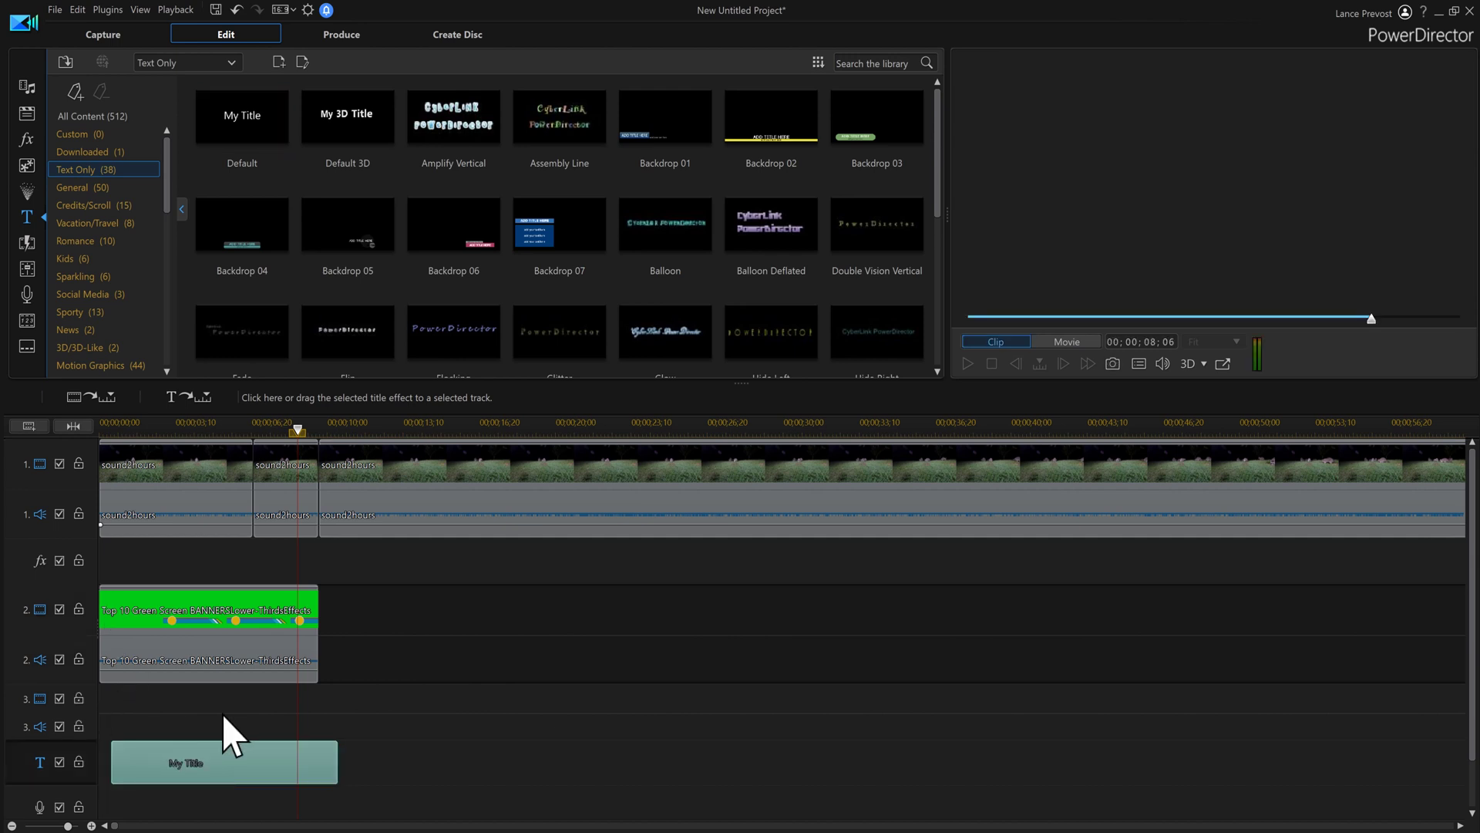
{"action": "left_click_drag", "start_coordinate": [339, 759], "coordinate": [314, 760]}
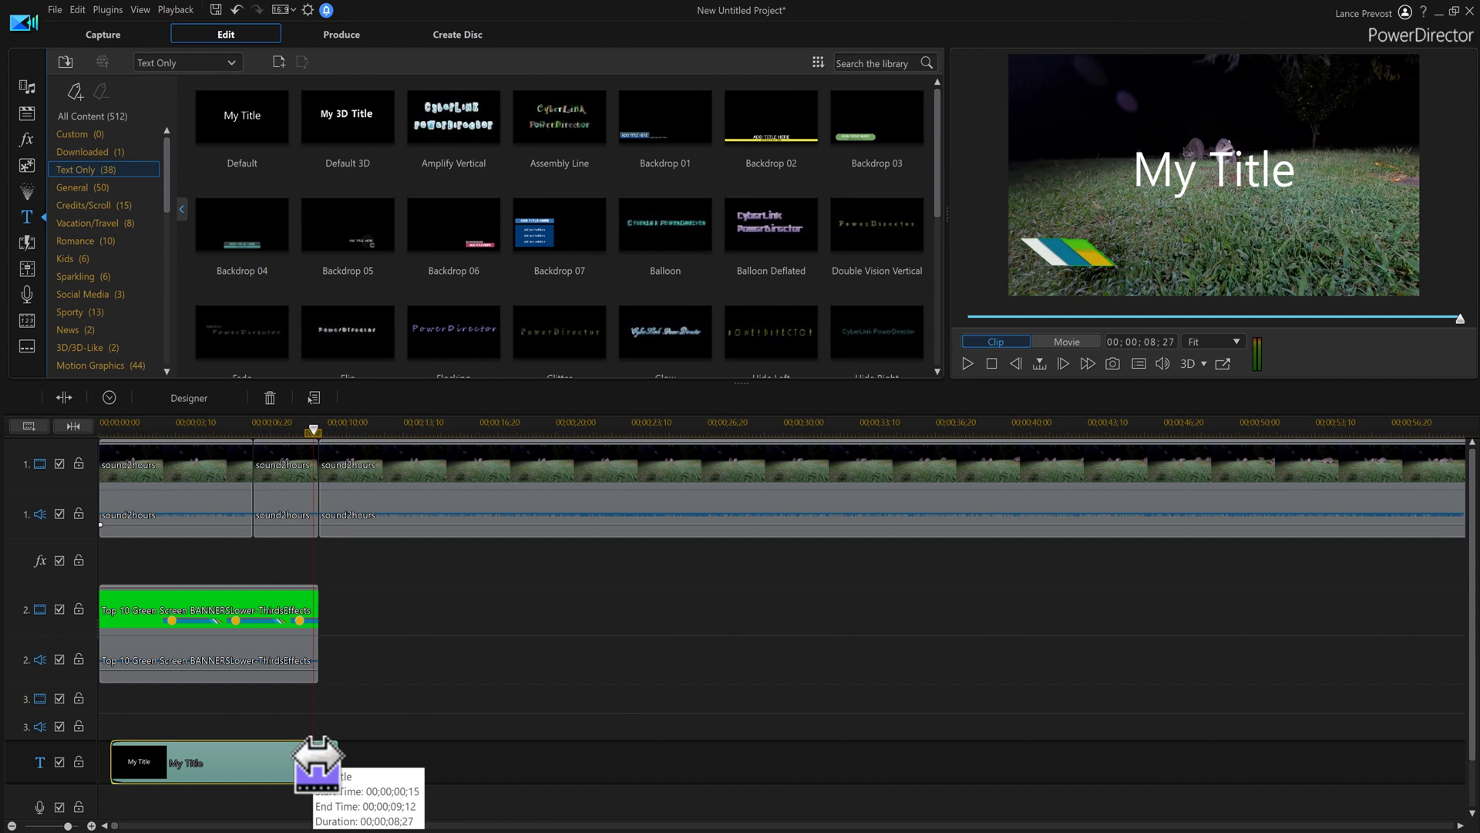
{"action": "left_click", "coordinate": [478, 802]}
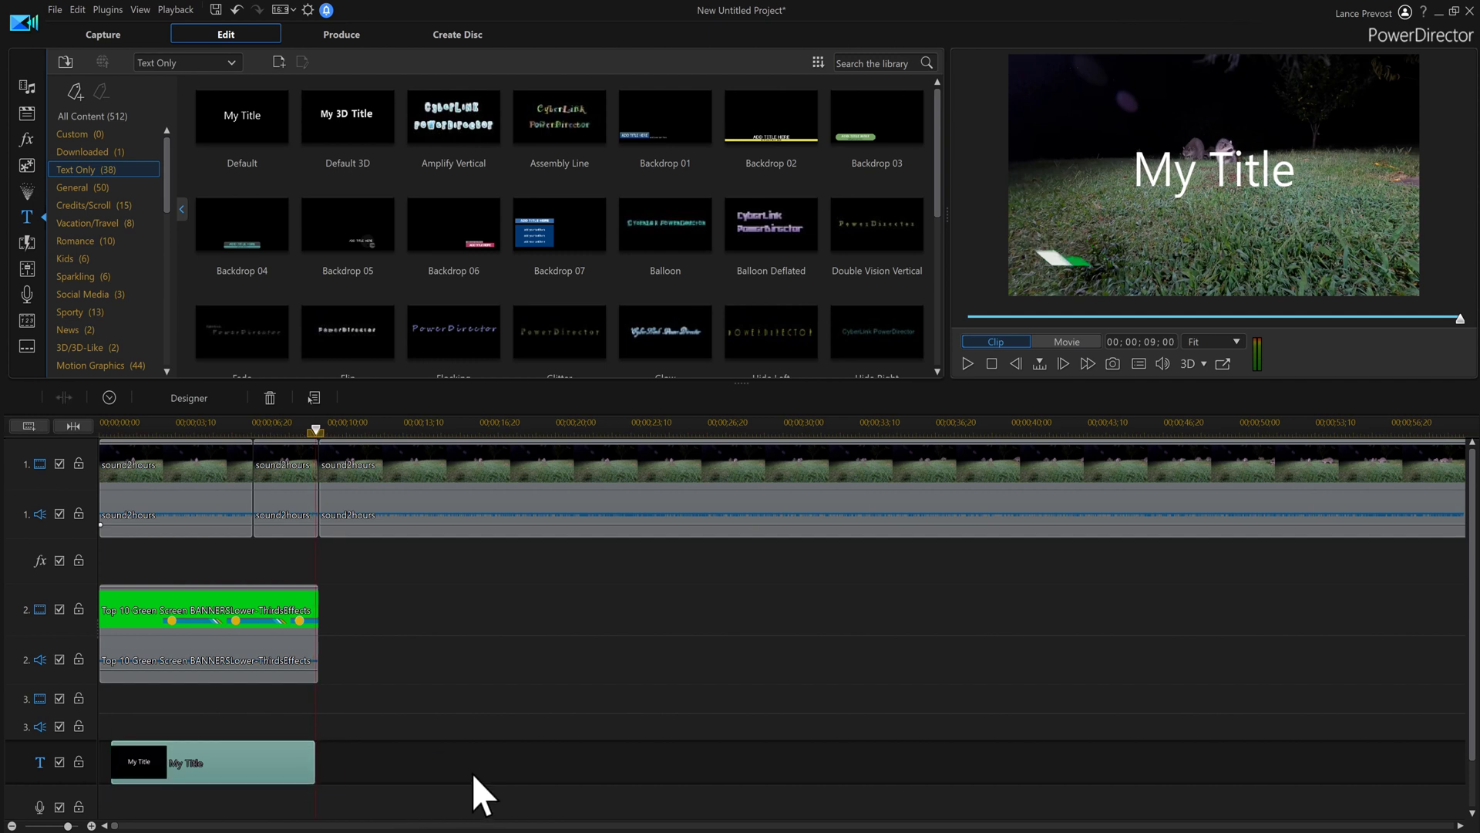
- Open the title in the Title Designer and apply the yellow italic character preset with the black shadow
{"action": "double_click", "coordinate": [209, 777]}
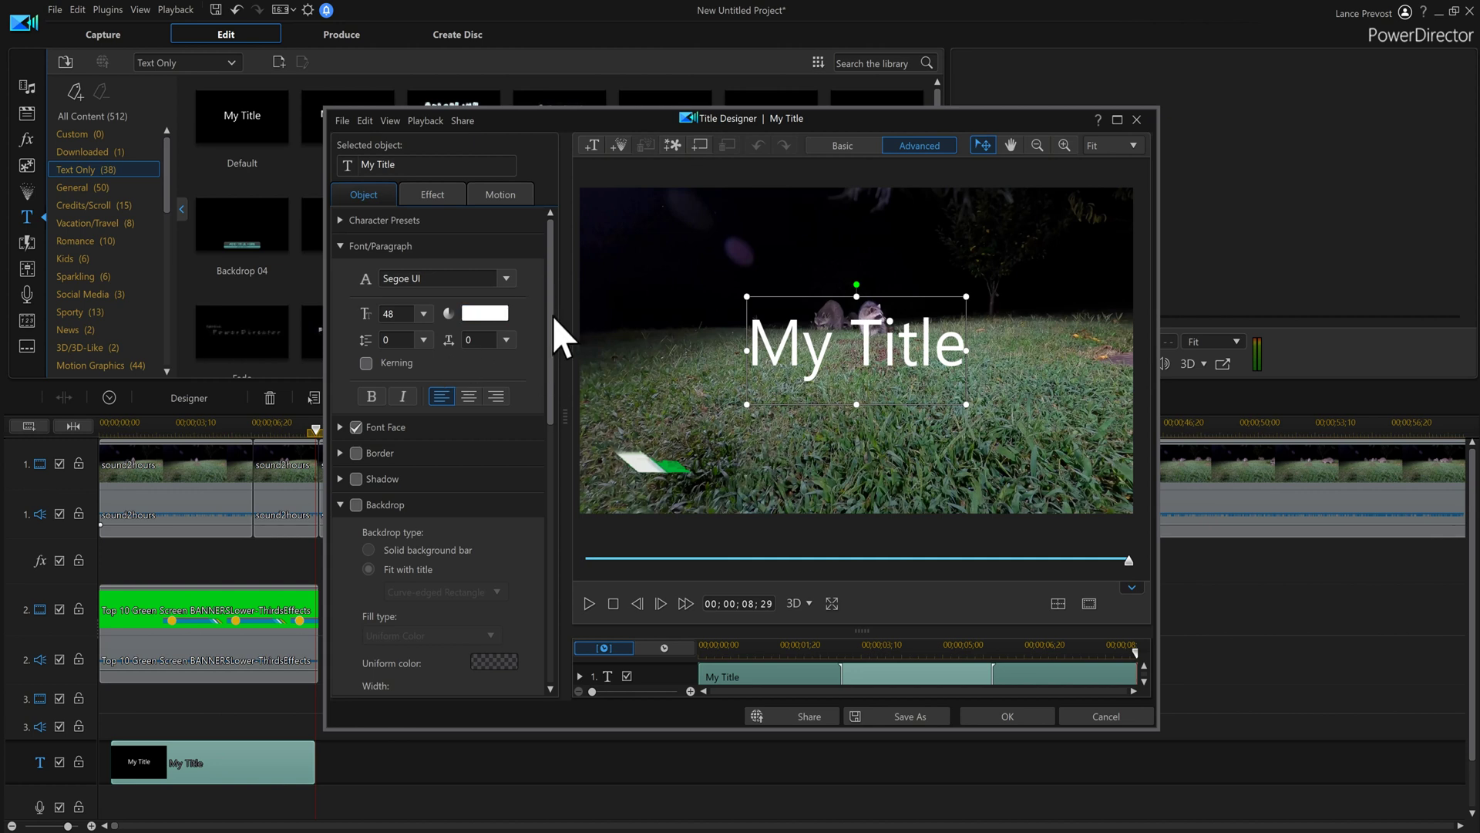
{"action": "left_click", "coordinate": [344, 222]}
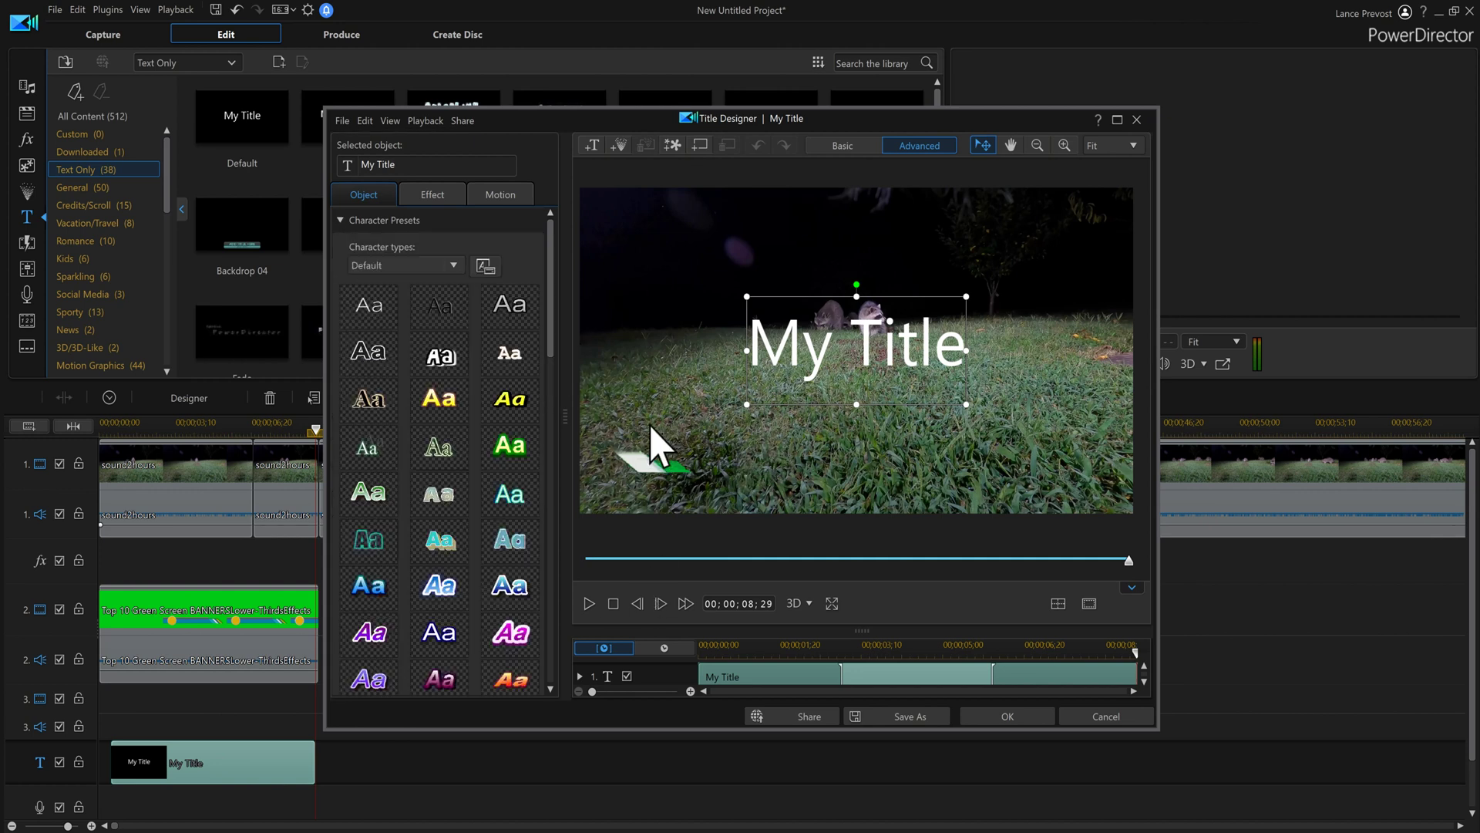
{"action": "left_click", "coordinate": [460, 360]}
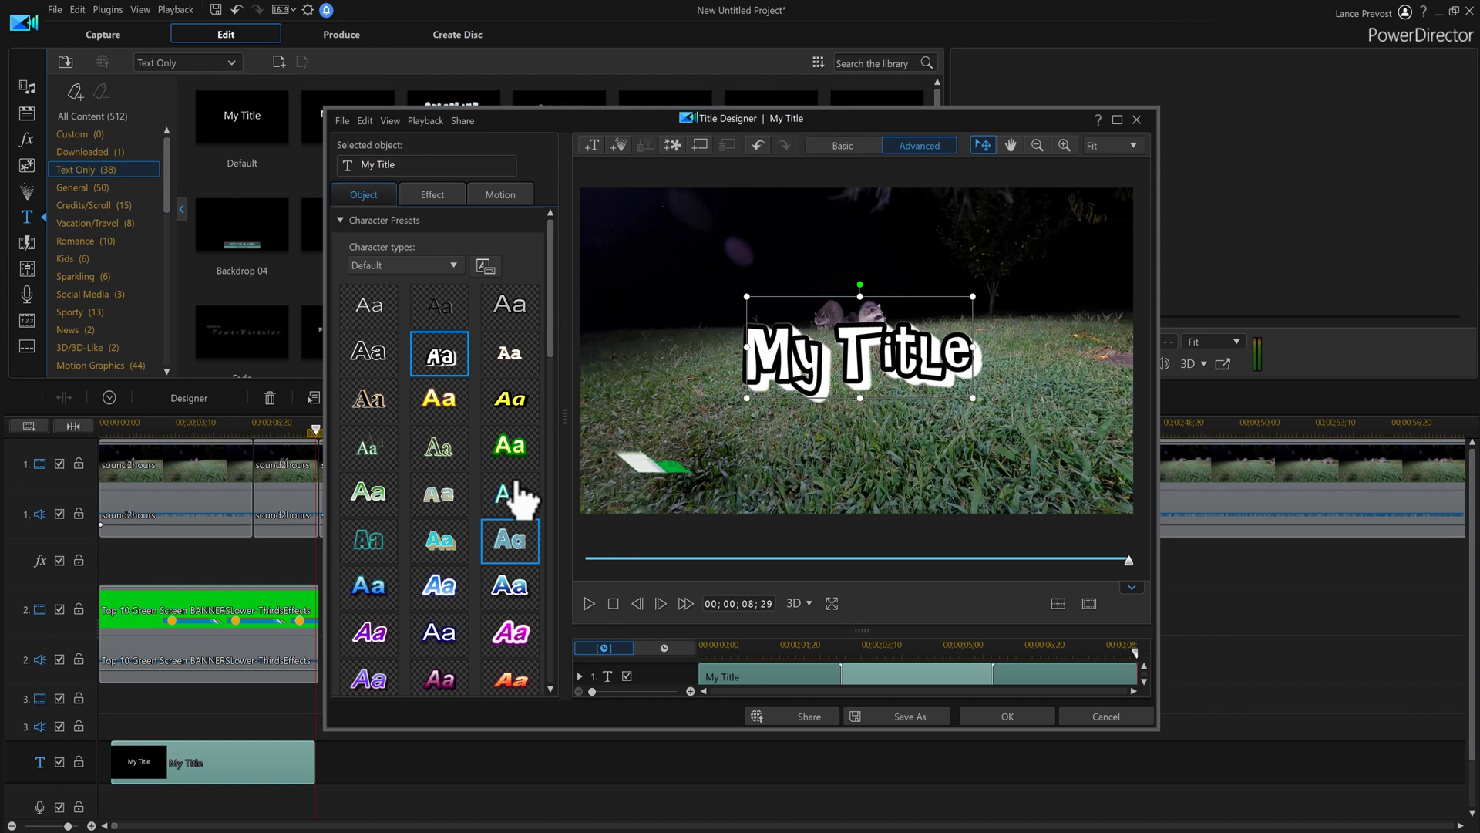
{"action": "left_click", "coordinate": [502, 402]}
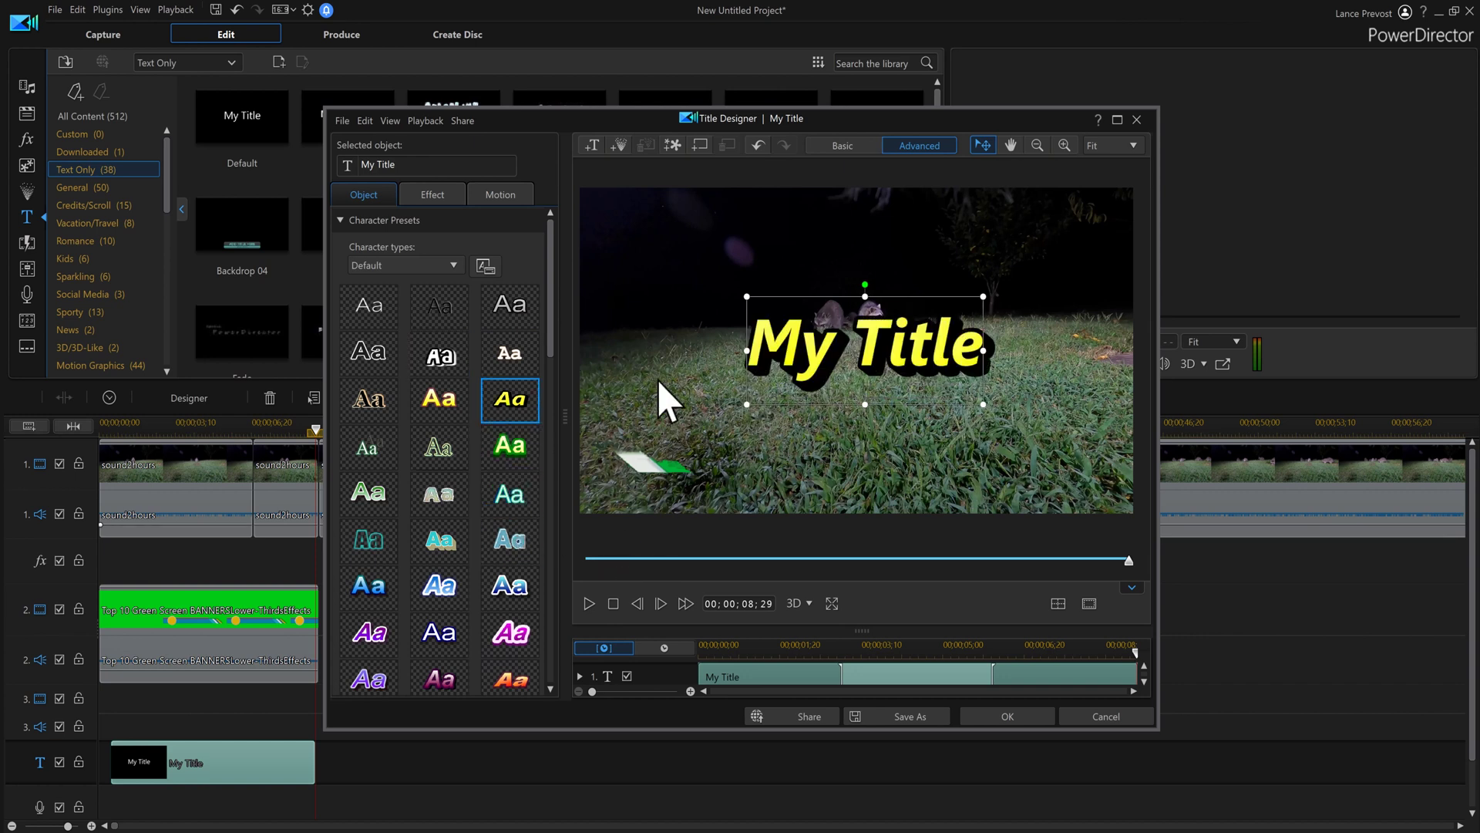
- Show the banner at 00;00;03;19 in the Title Designer and replace the title text with "Raccoons"
{"action": "left_click", "coordinate": [806, 560]}
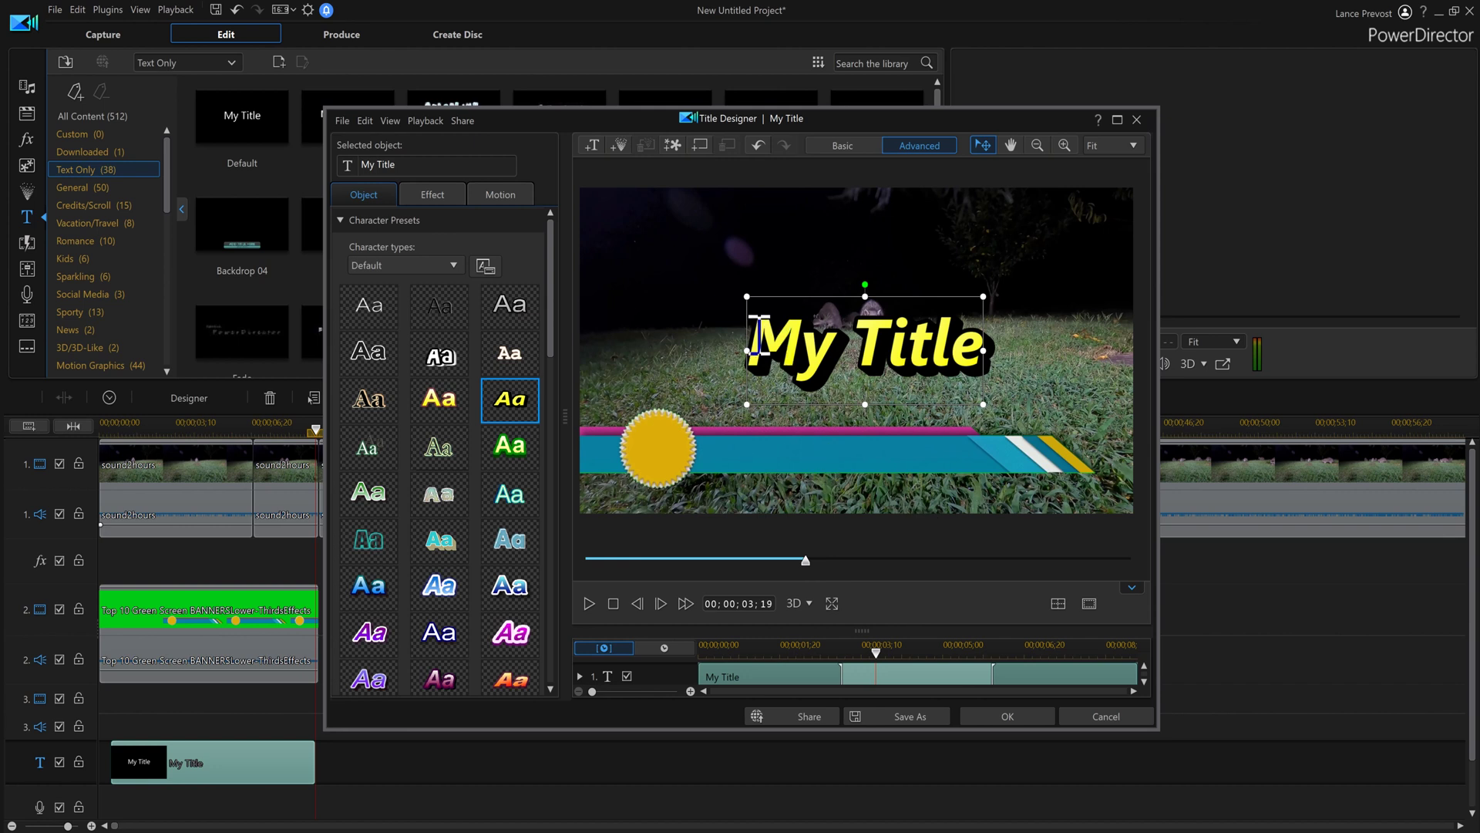
{"action": "left_click_drag", "start_coordinate": [751, 339], "coordinate": [975, 347]}
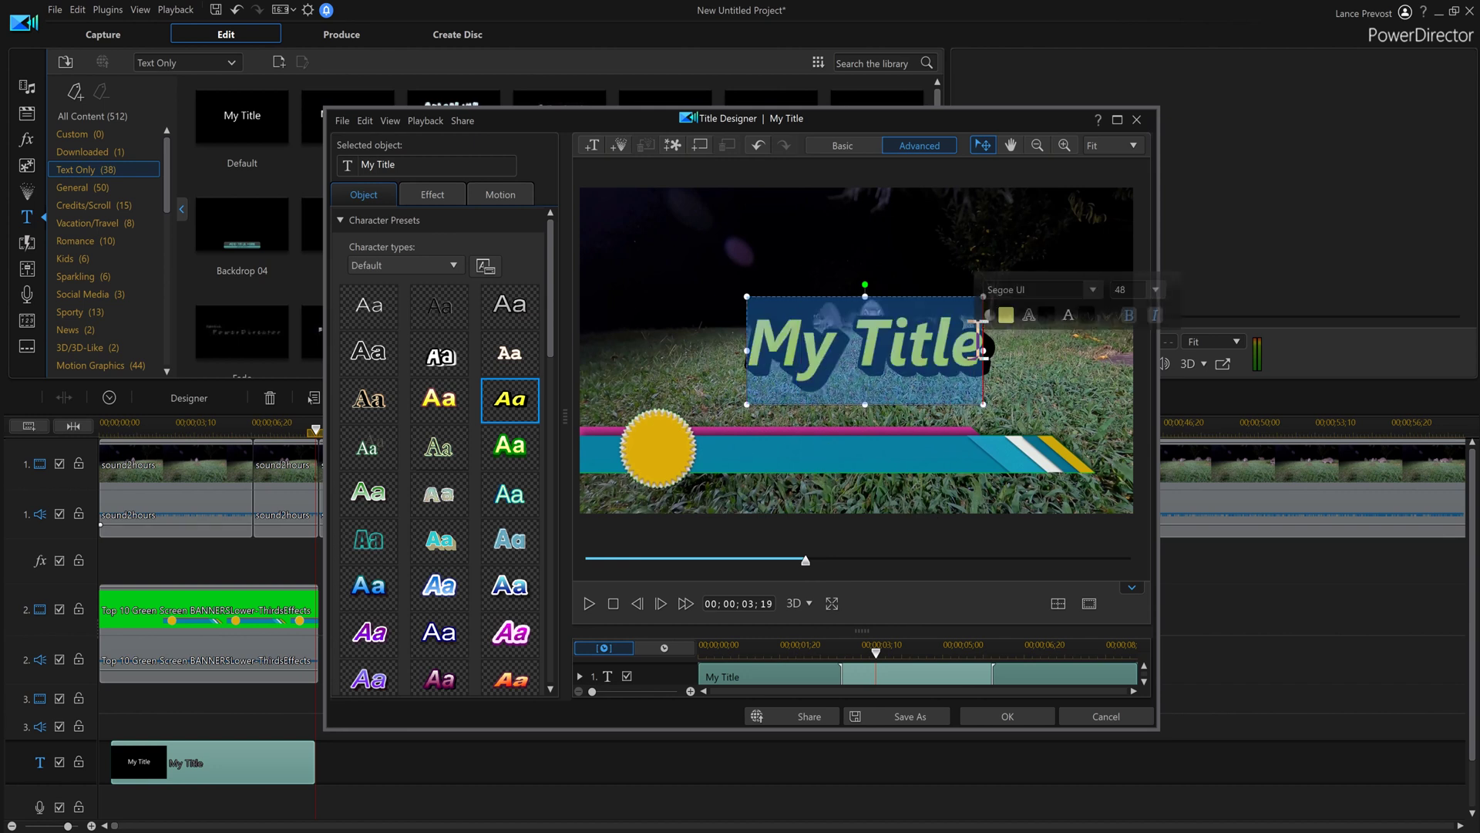
{"action": "type", "text": "Rac"}
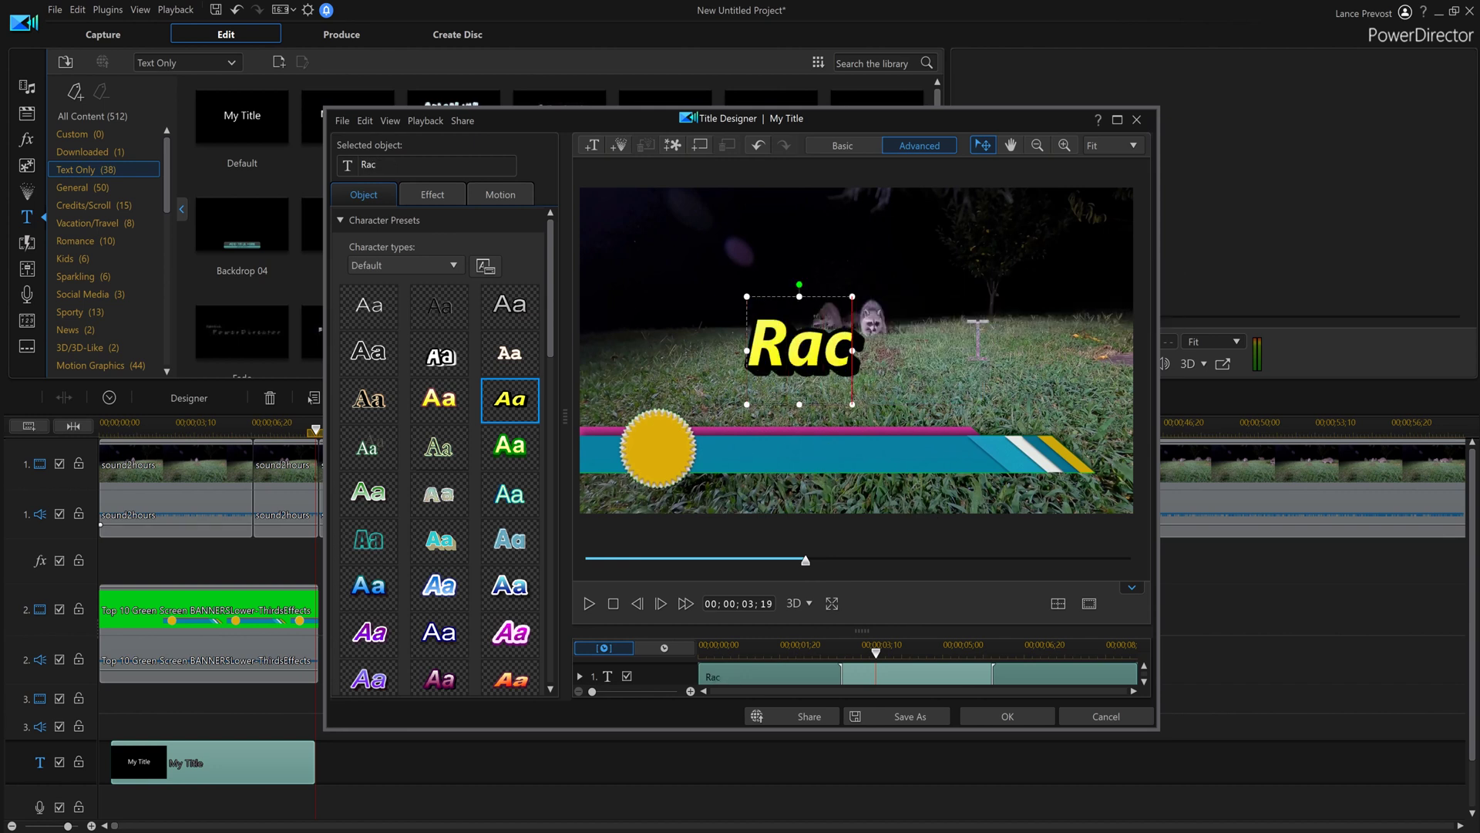
{"action": "type", "text": "coons"}
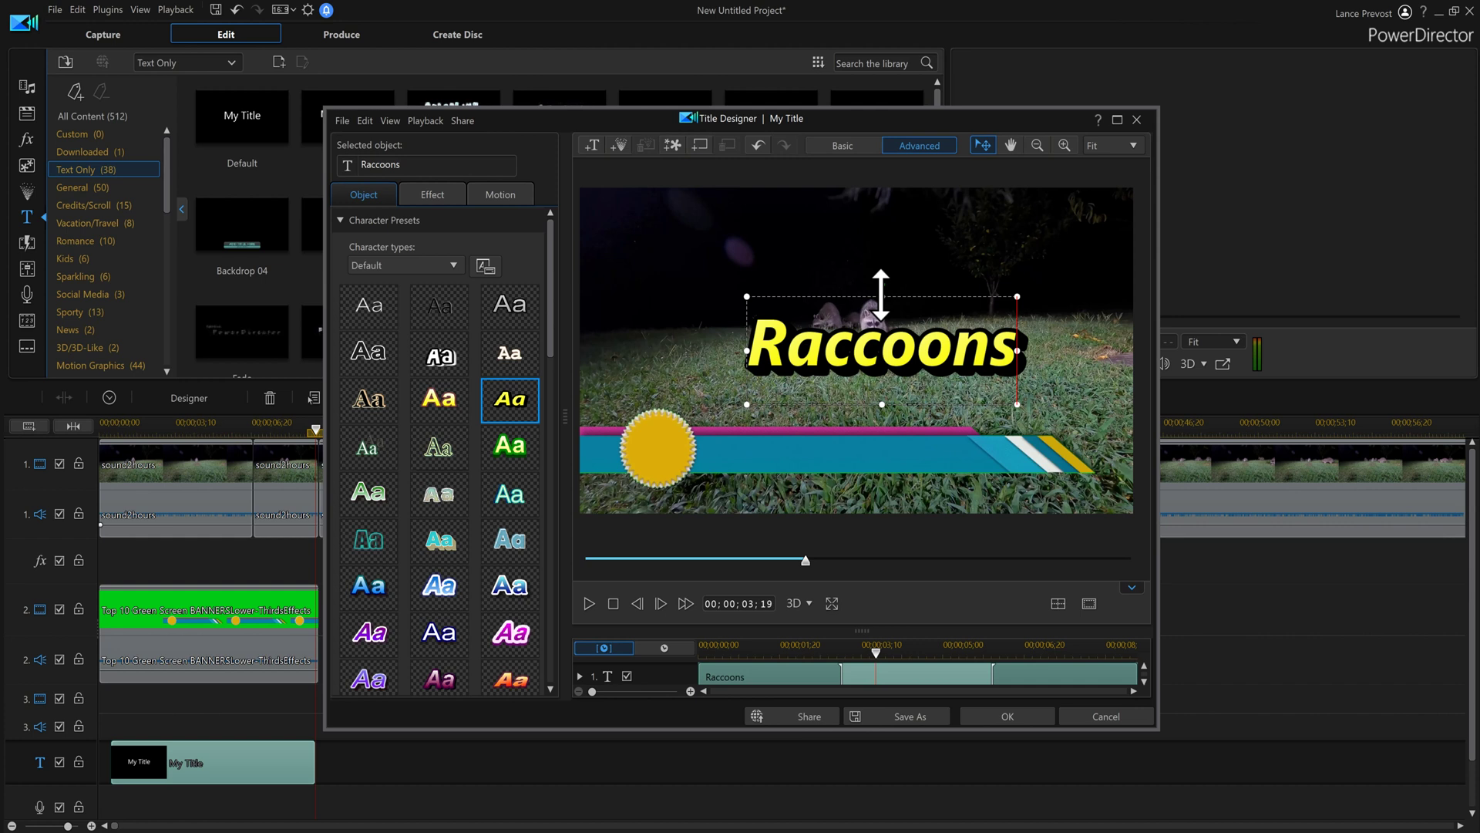
- Shrink the Raccoons title to a scale of about 0.55 and place it on the banner's blue stripe beside the yellow circle
{"action": "left_click_drag", "start_coordinate": [885, 291], "coordinate": [855, 406]}
{"action": "left_click_drag", "start_coordinate": [989, 424], "coordinate": [870, 428]}
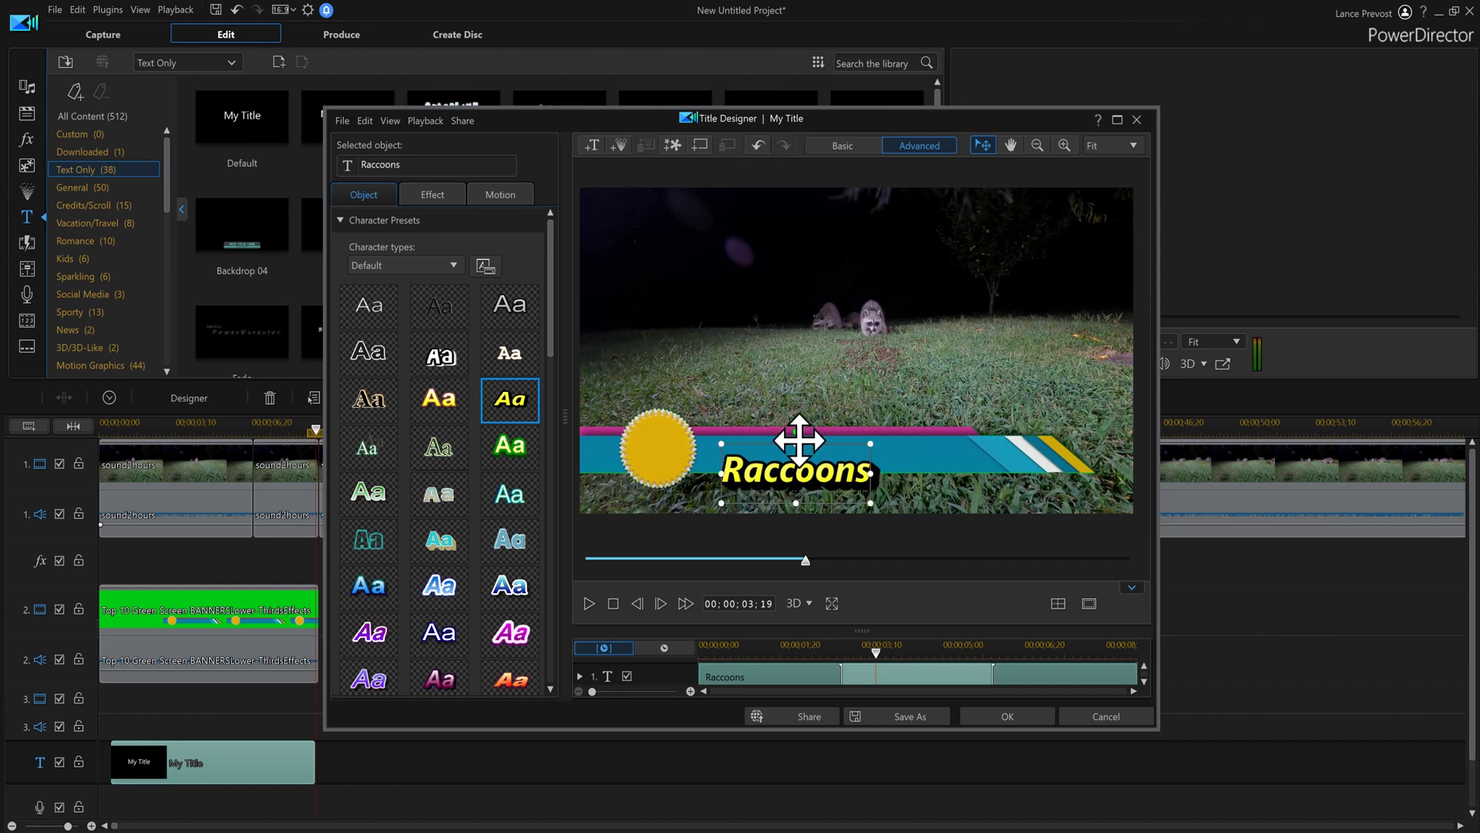
{"action": "left_click_drag", "start_coordinate": [793, 439], "coordinate": [798, 419]}
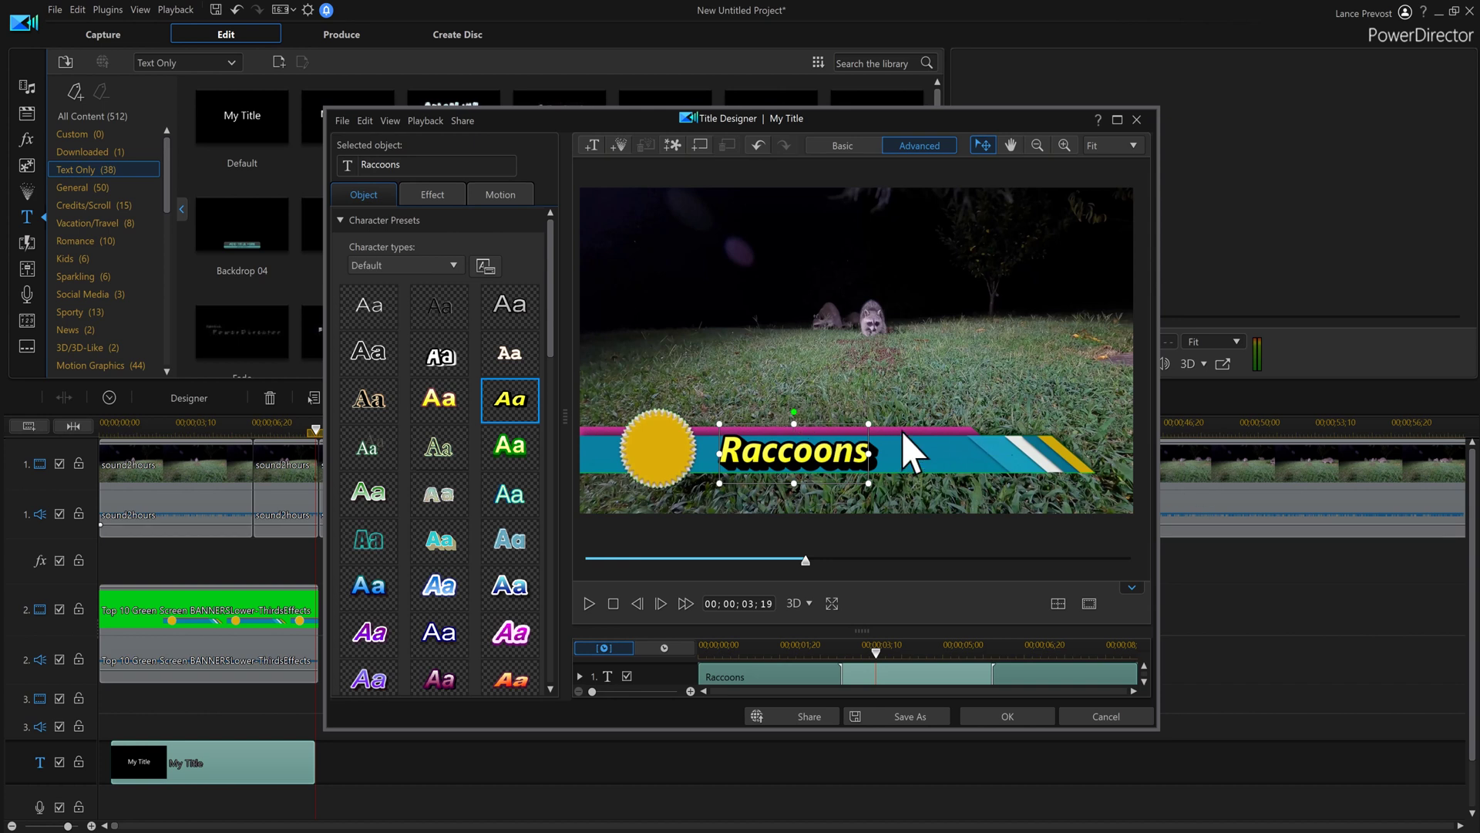
- Turn off Maintain aspect ratio for the title, stretch it to width 0.89 and height 0.50, and accept the title design
{"action": "left_click", "coordinate": [340, 220]}
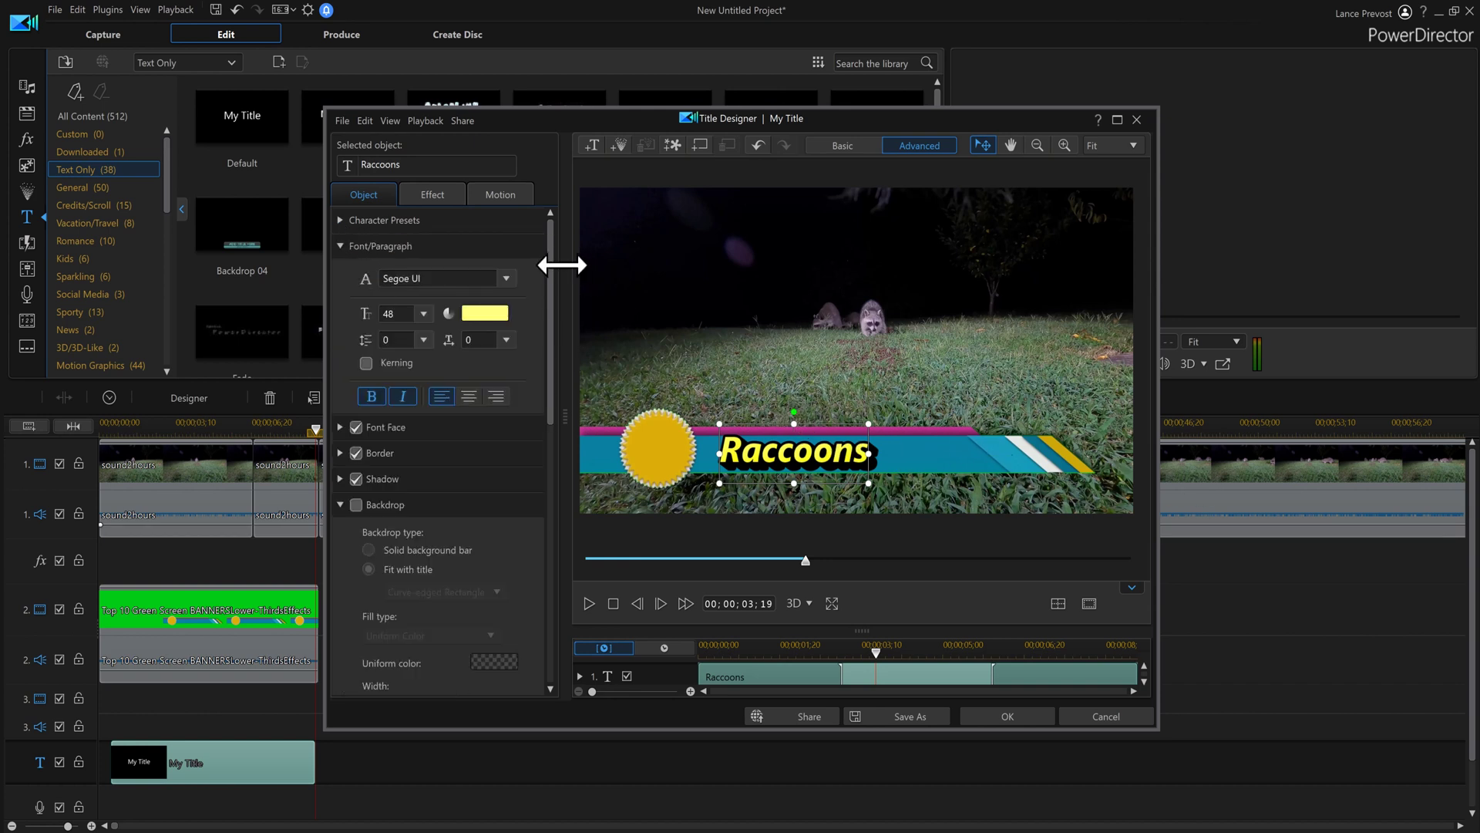
{"action": "left_click_drag", "start_coordinate": [552, 285], "coordinate": [539, 558]}
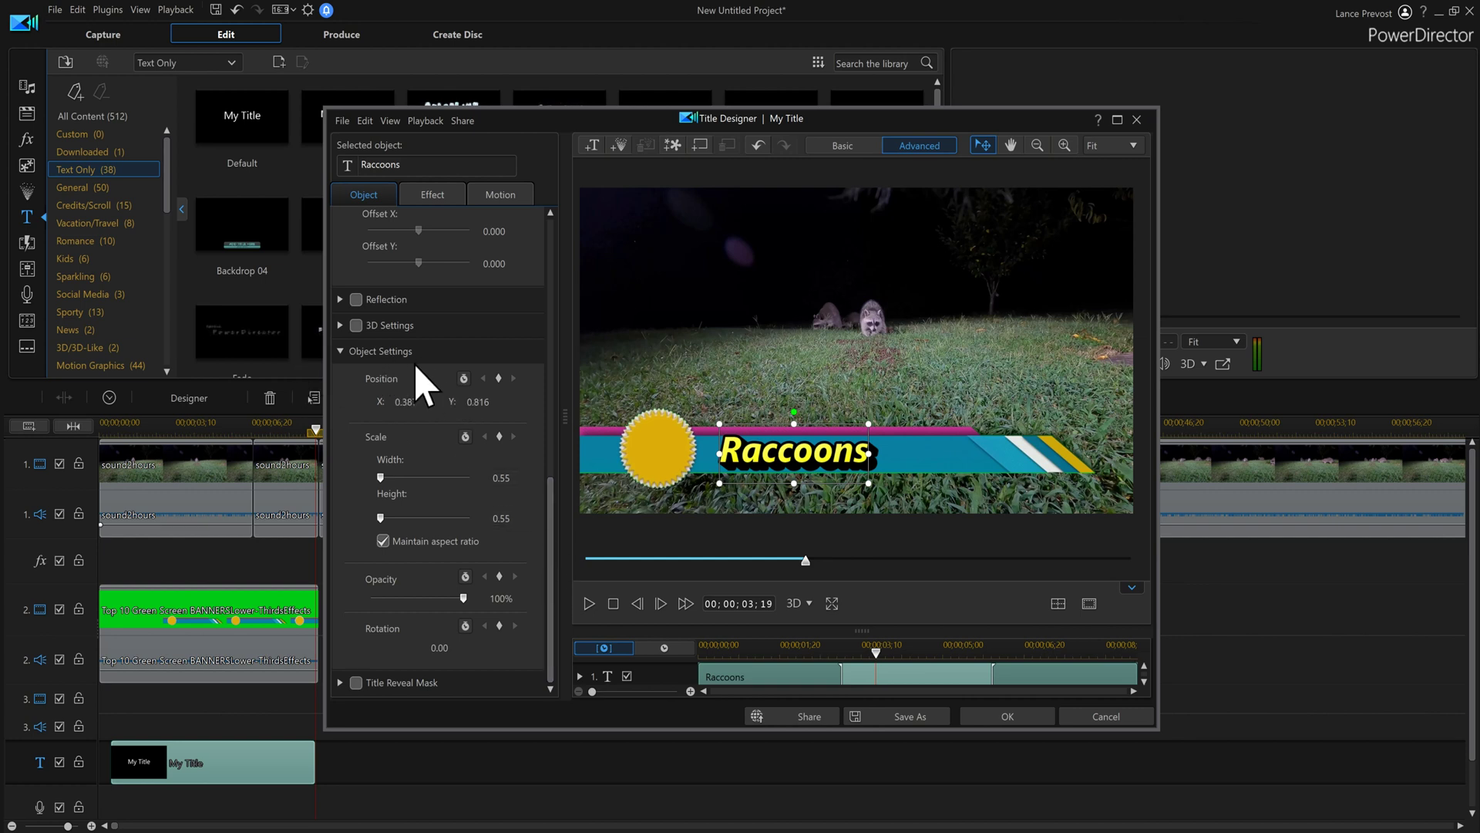
{"action": "left_click", "coordinate": [382, 541]}
{"action": "left_click_drag", "start_coordinate": [870, 453], "coordinate": [961, 449]}
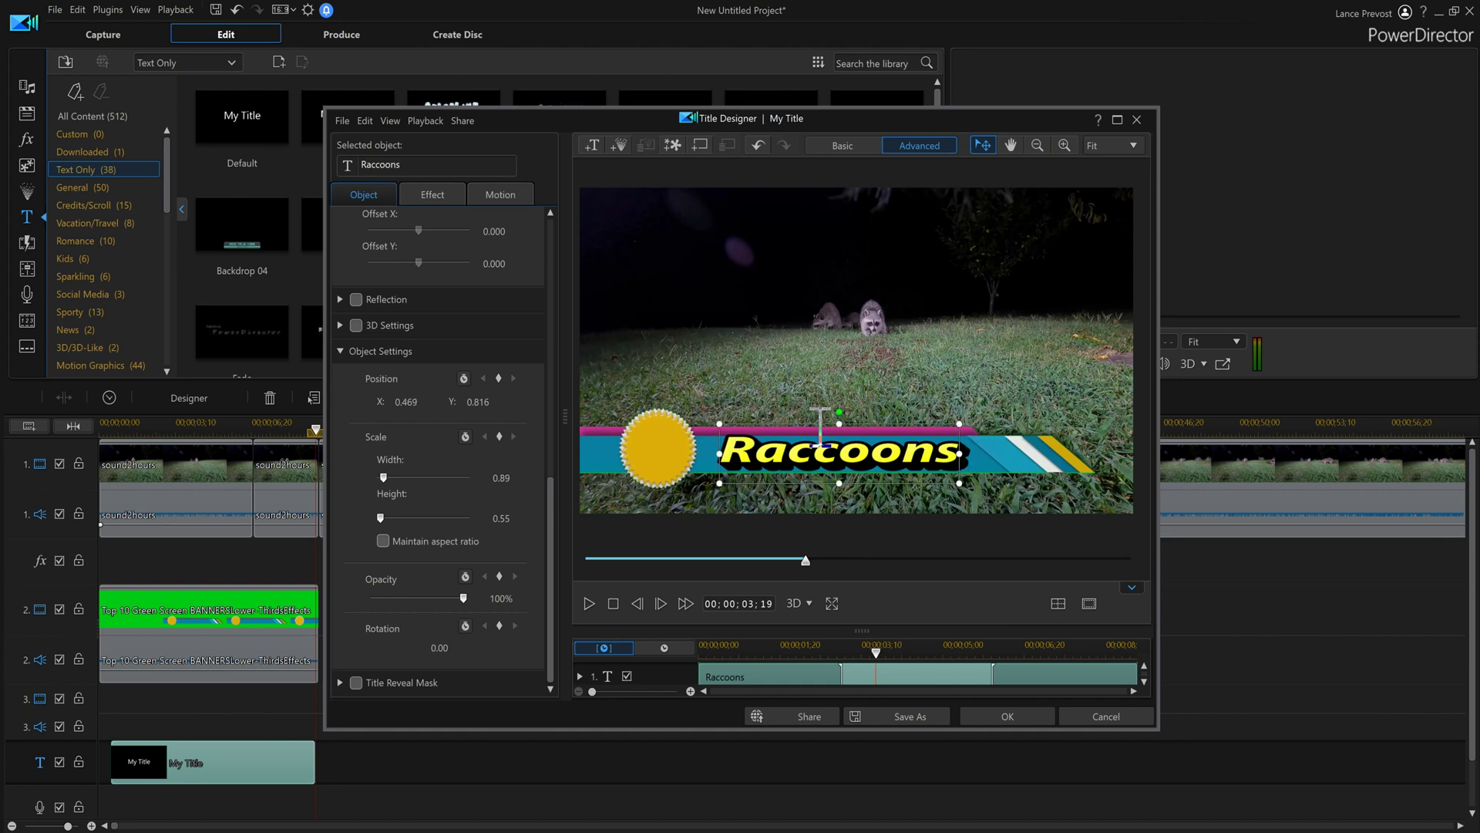
{"action": "left_click_drag", "start_coordinate": [839, 421], "coordinate": [840, 428]}
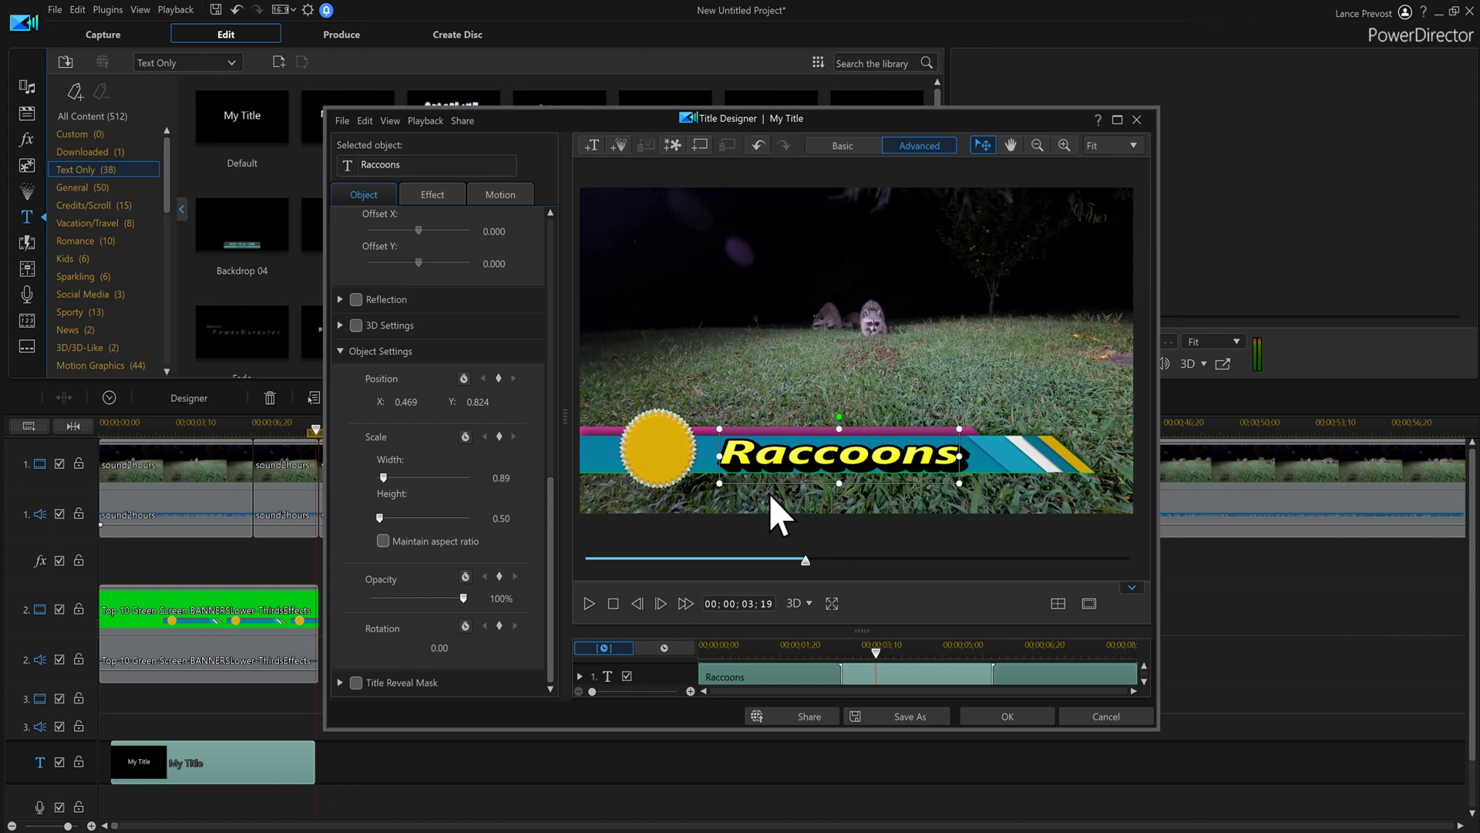
{"action": "left_click", "coordinate": [1018, 731]}
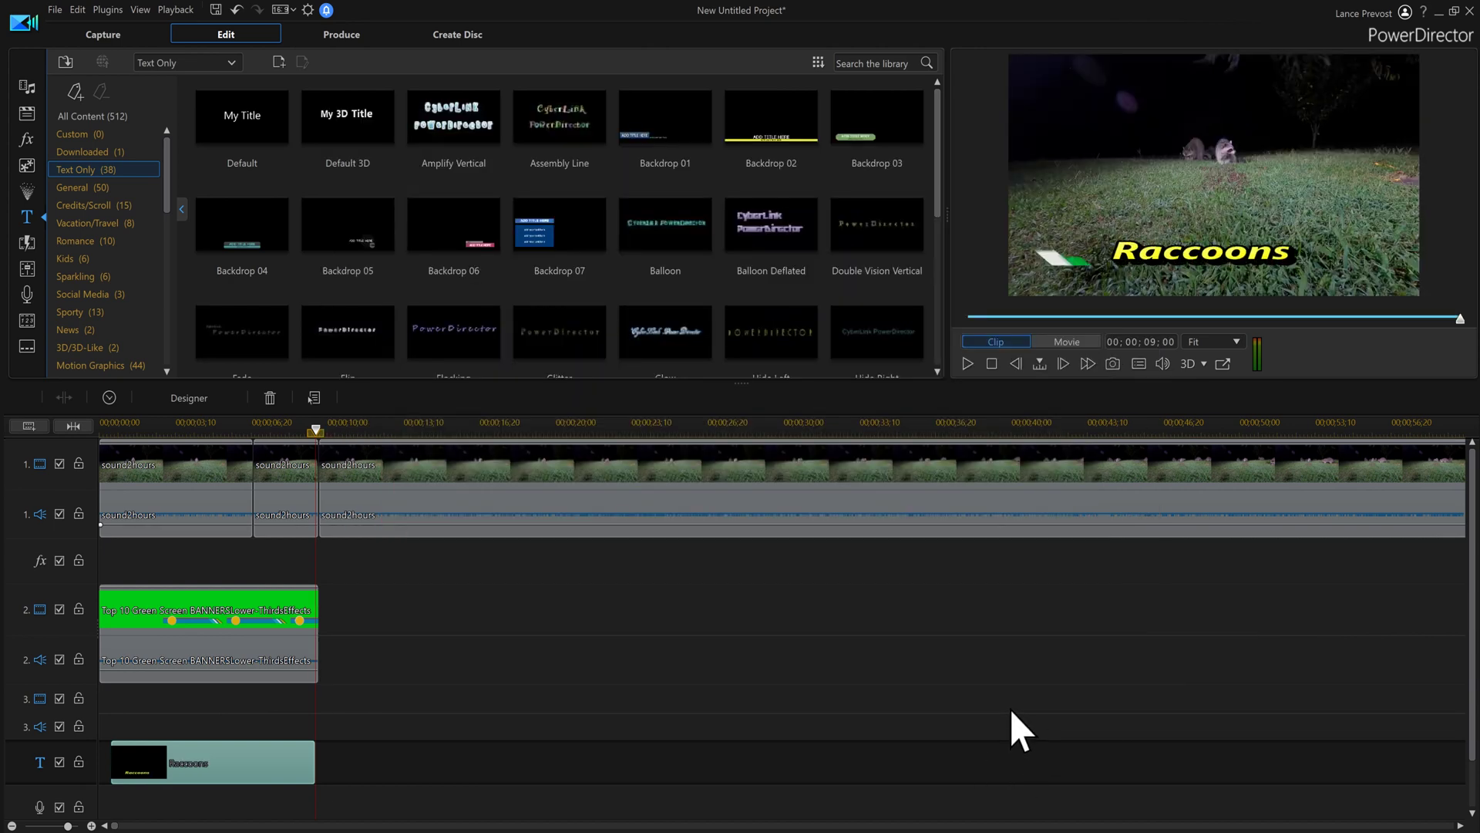
- Play the movie from the beginning to preview the keyed banner with its Raccoons title
{"action": "left_click", "coordinate": [993, 364]}
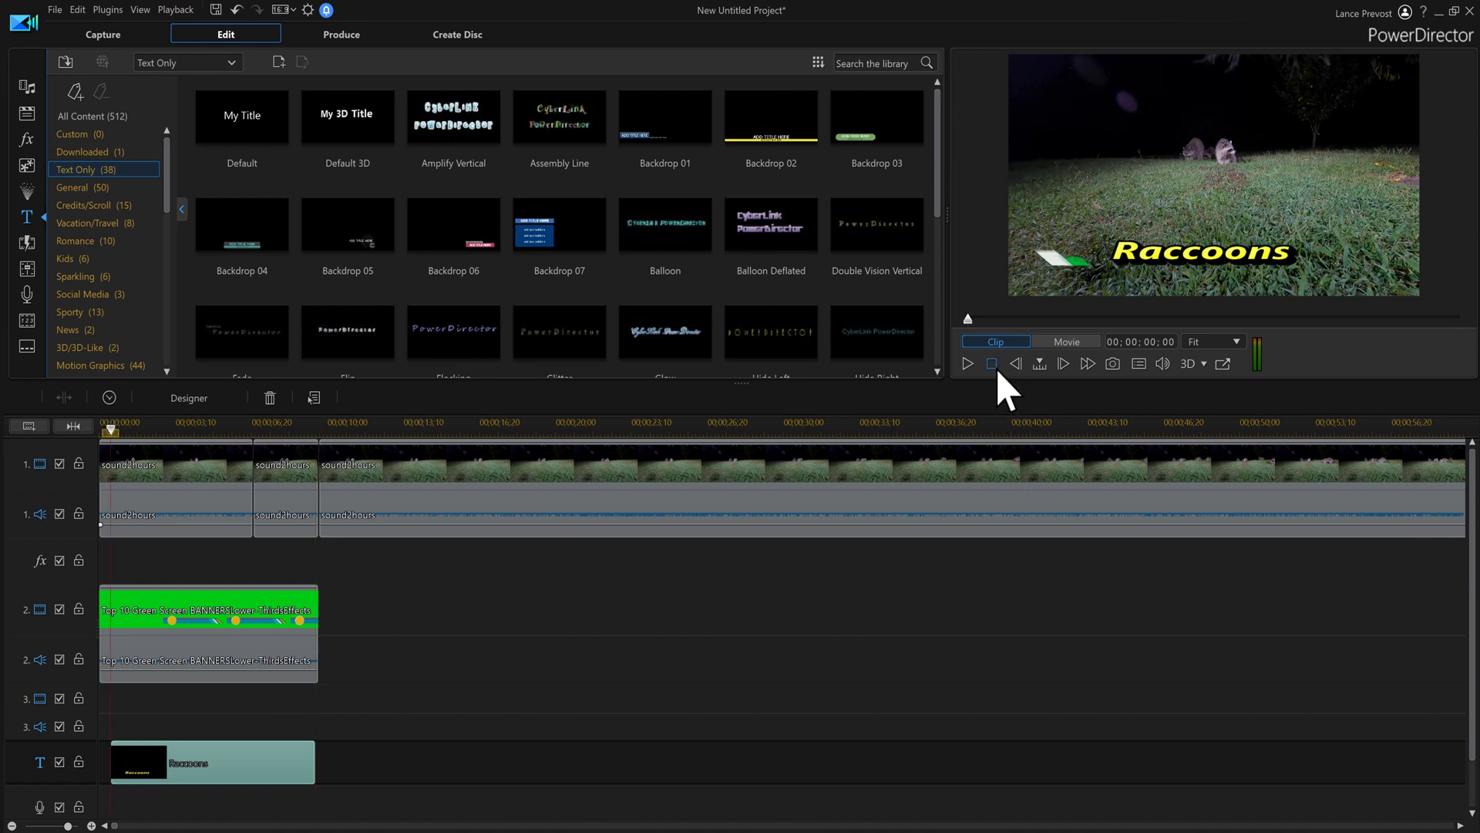
{"action": "left_click", "coordinate": [1104, 708]}
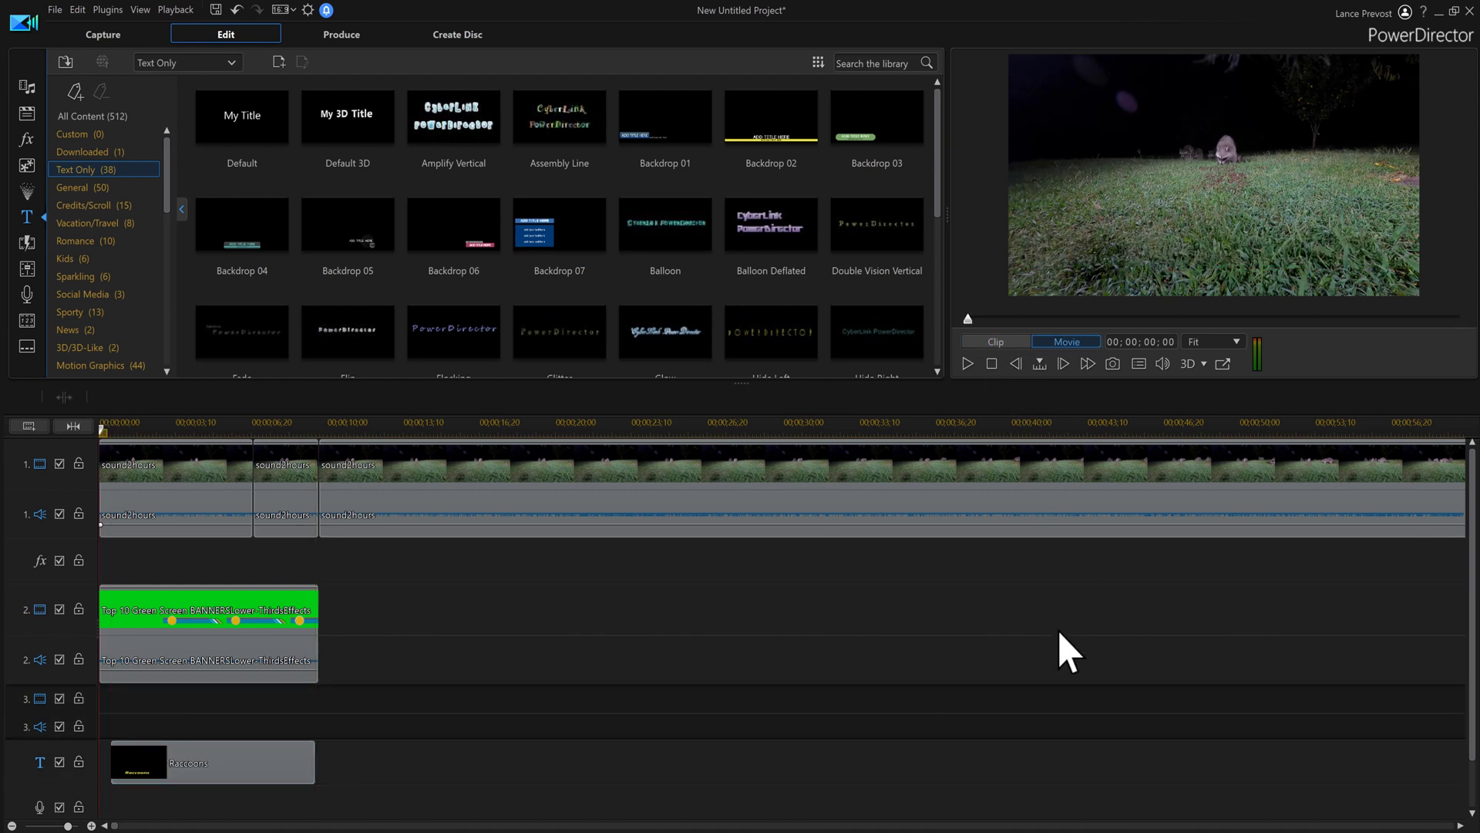
{"action": "left_click", "coordinate": [967, 364]}
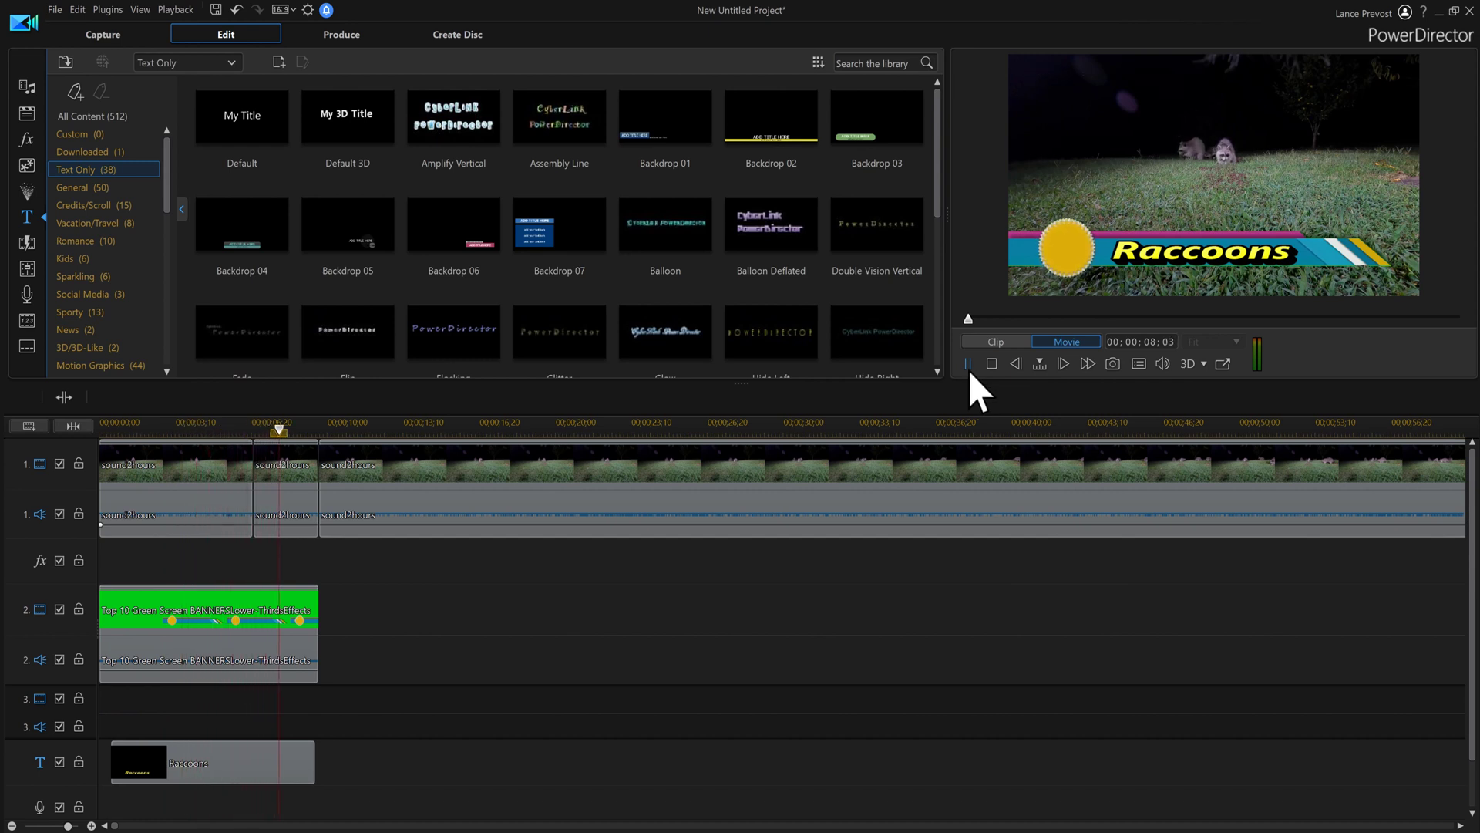
{"action": "left_click", "coordinate": [969, 368]}
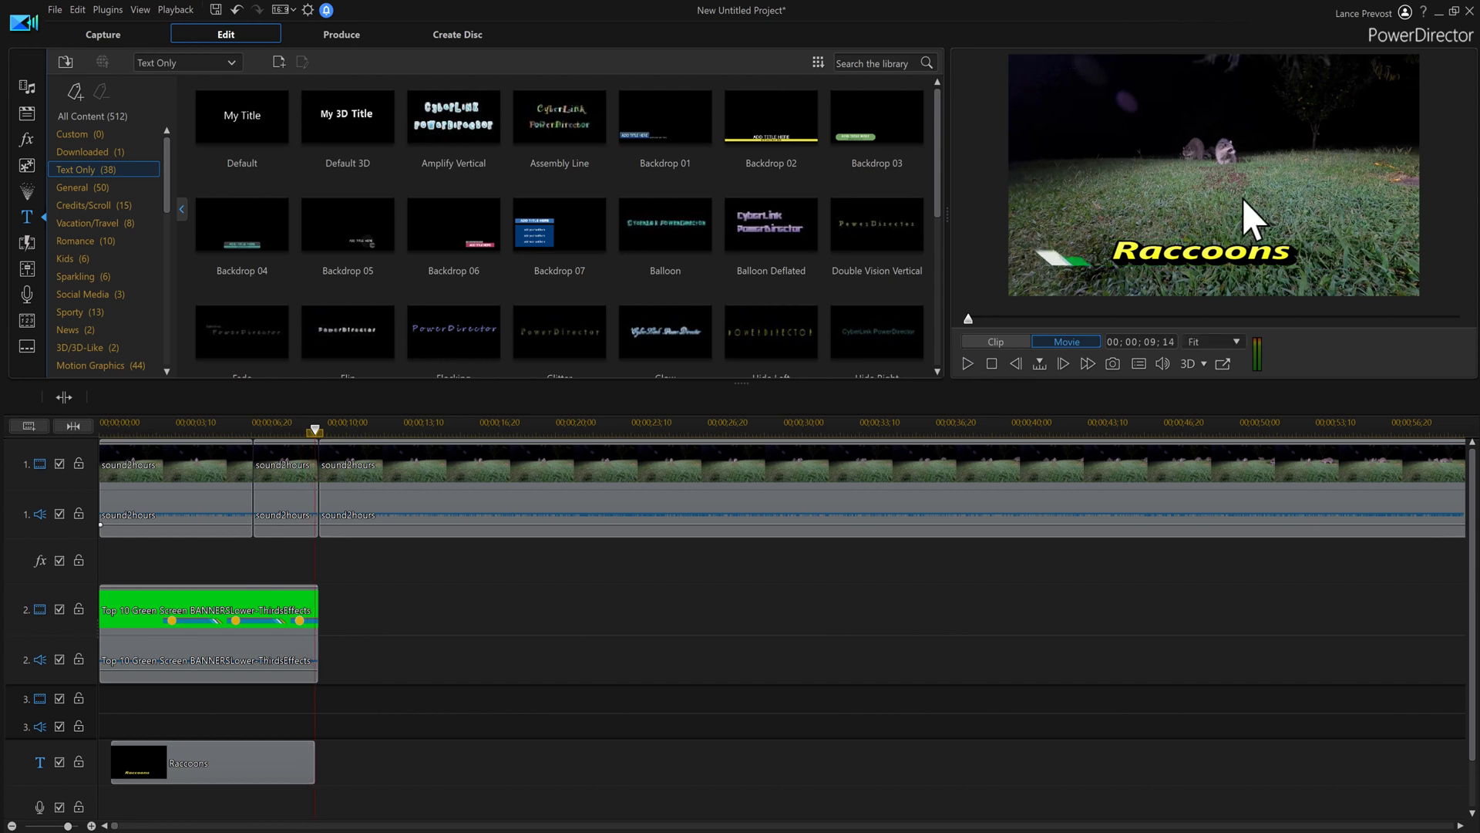
- Trim the end of the Raccoons title so it ends at 00;00;08;14, before the banner clears
{"action": "left_click", "coordinate": [313, 770]}
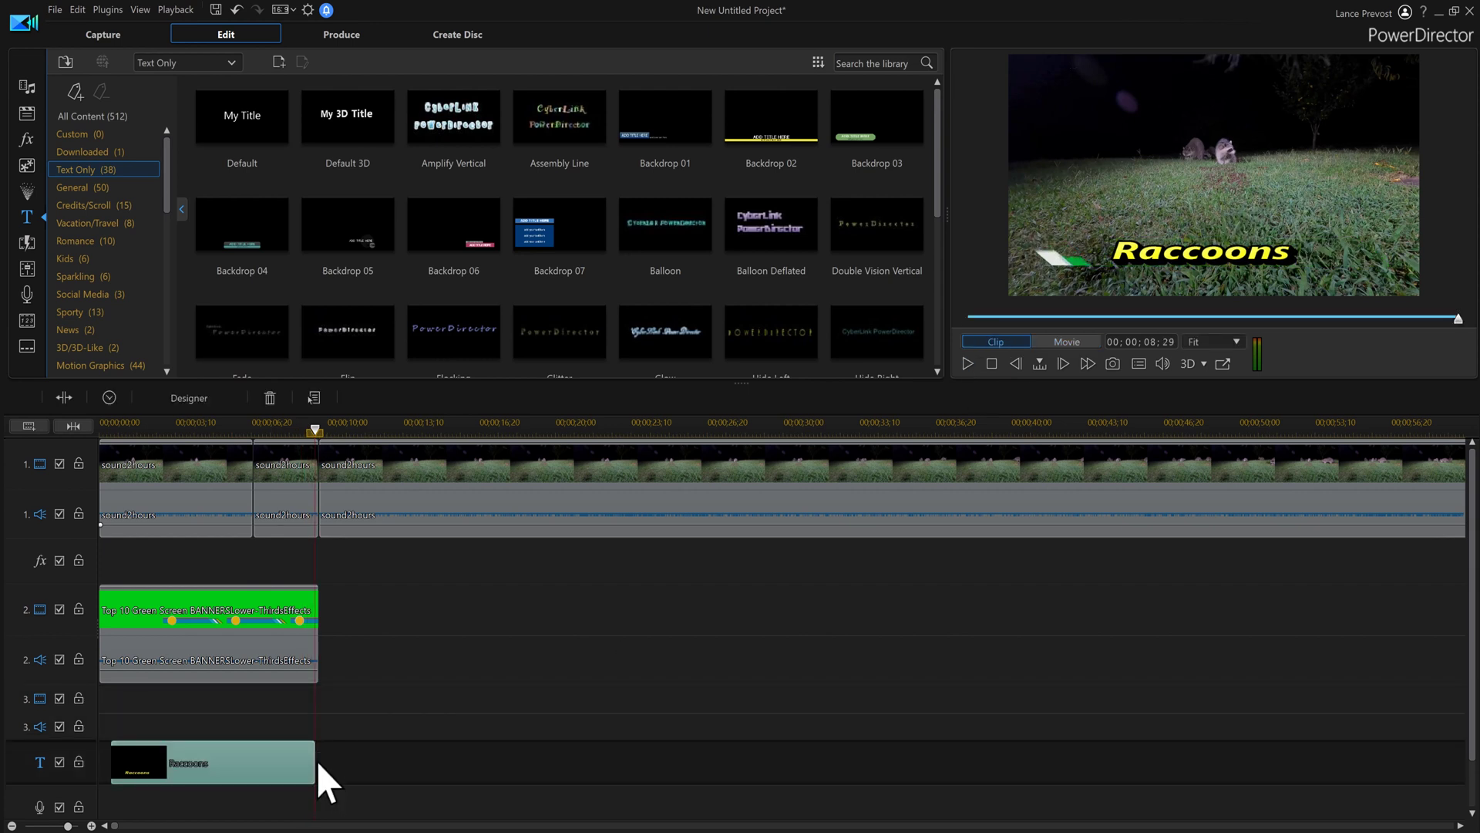
{"action": "left_click", "coordinate": [310, 763]}
{"action": "left_click_drag", "start_coordinate": [310, 763], "coordinate": [293, 764]}
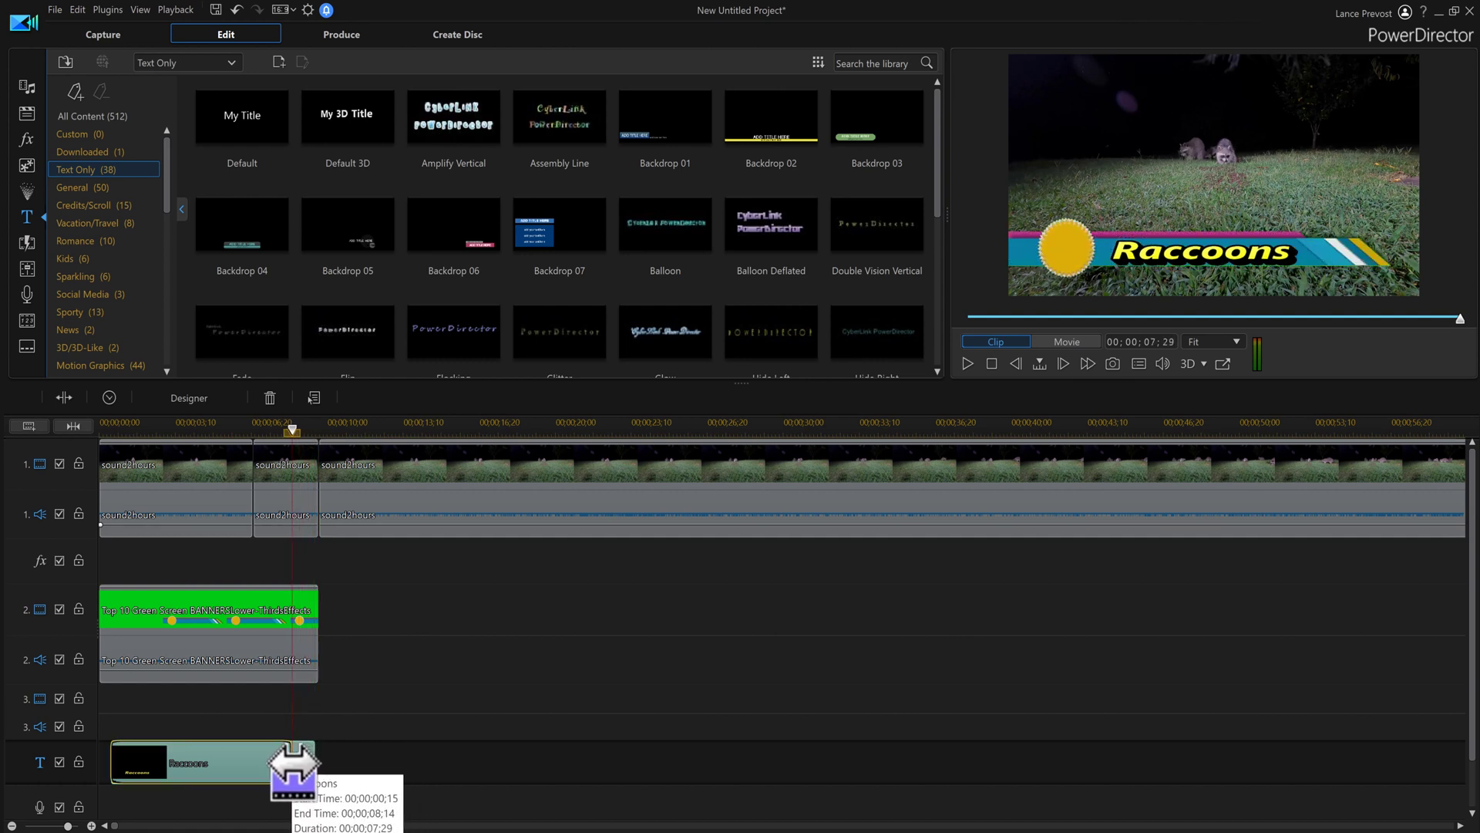
- Replay the movie from the start to check the shortened title's timing, and stop playback after the banner ends
{"action": "left_click", "coordinate": [780, 711]}
{"action": "left_click", "coordinate": [990, 362]}
{"action": "left_click", "coordinate": [969, 364]}
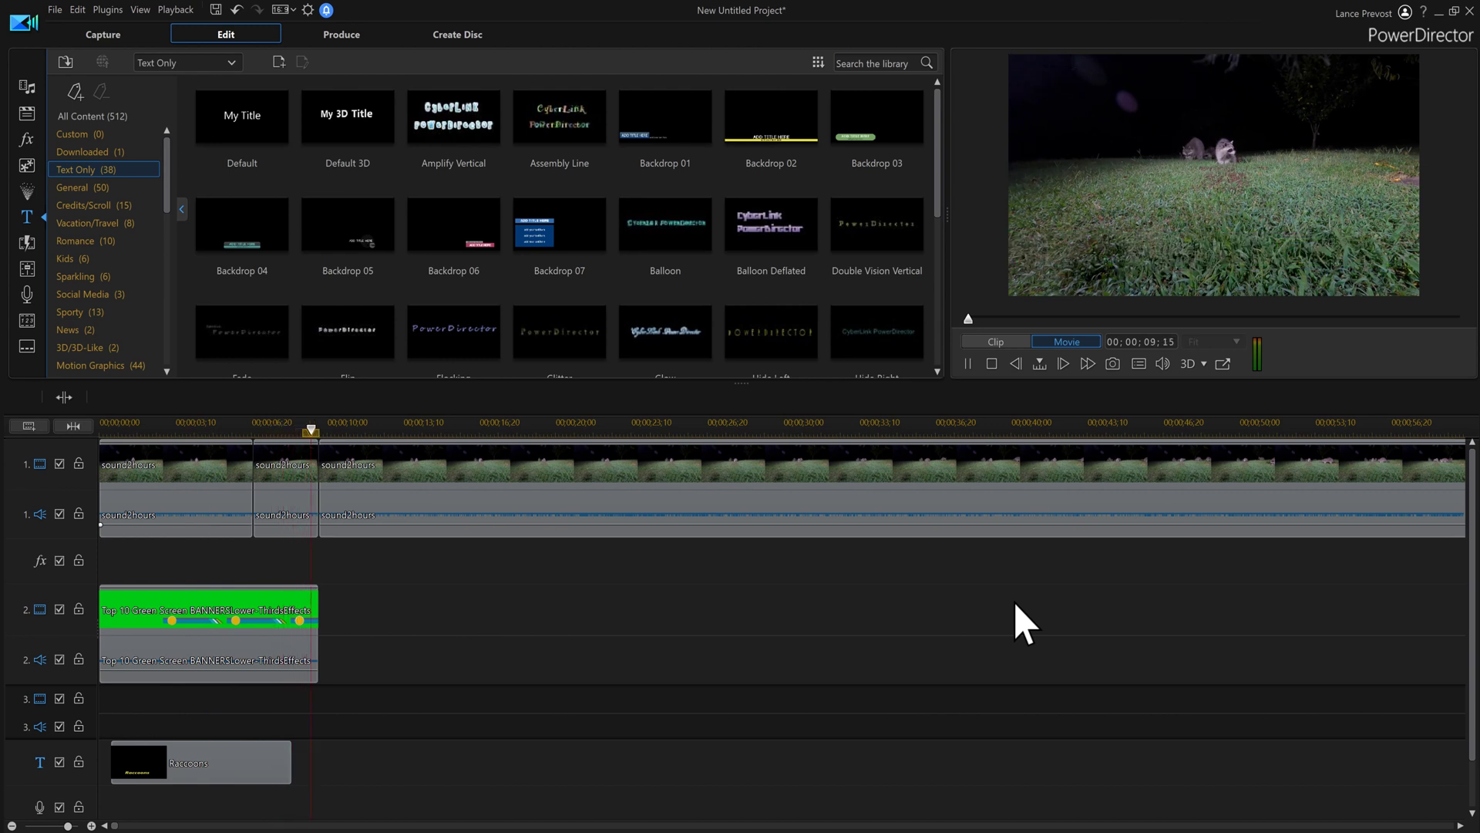
{"action": "left_click", "coordinate": [993, 366]}
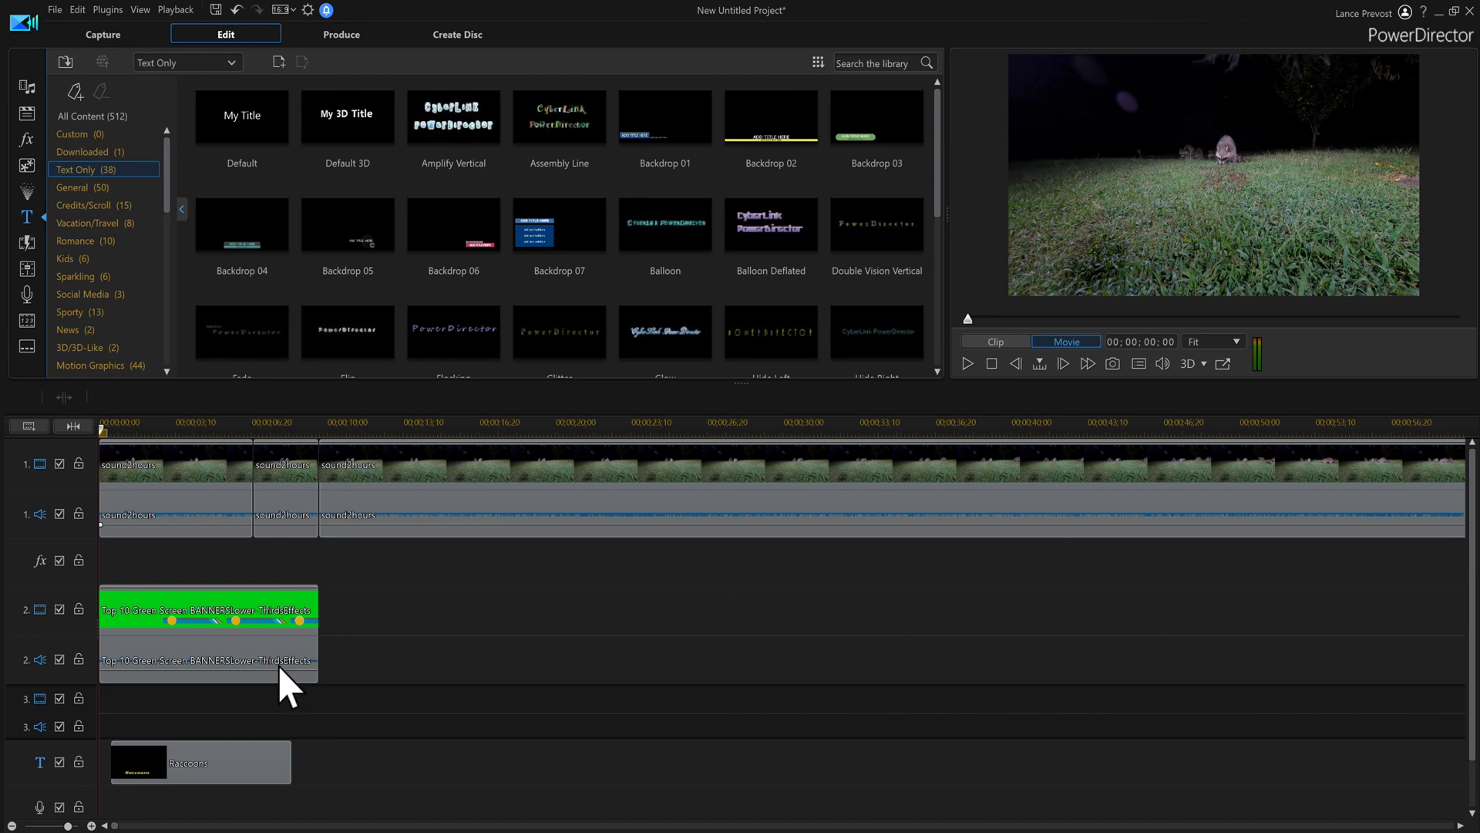
- Delete both the Raccoons title and the green screen banner clip from the timeline
{"action": "left_click", "coordinate": [235, 761]}
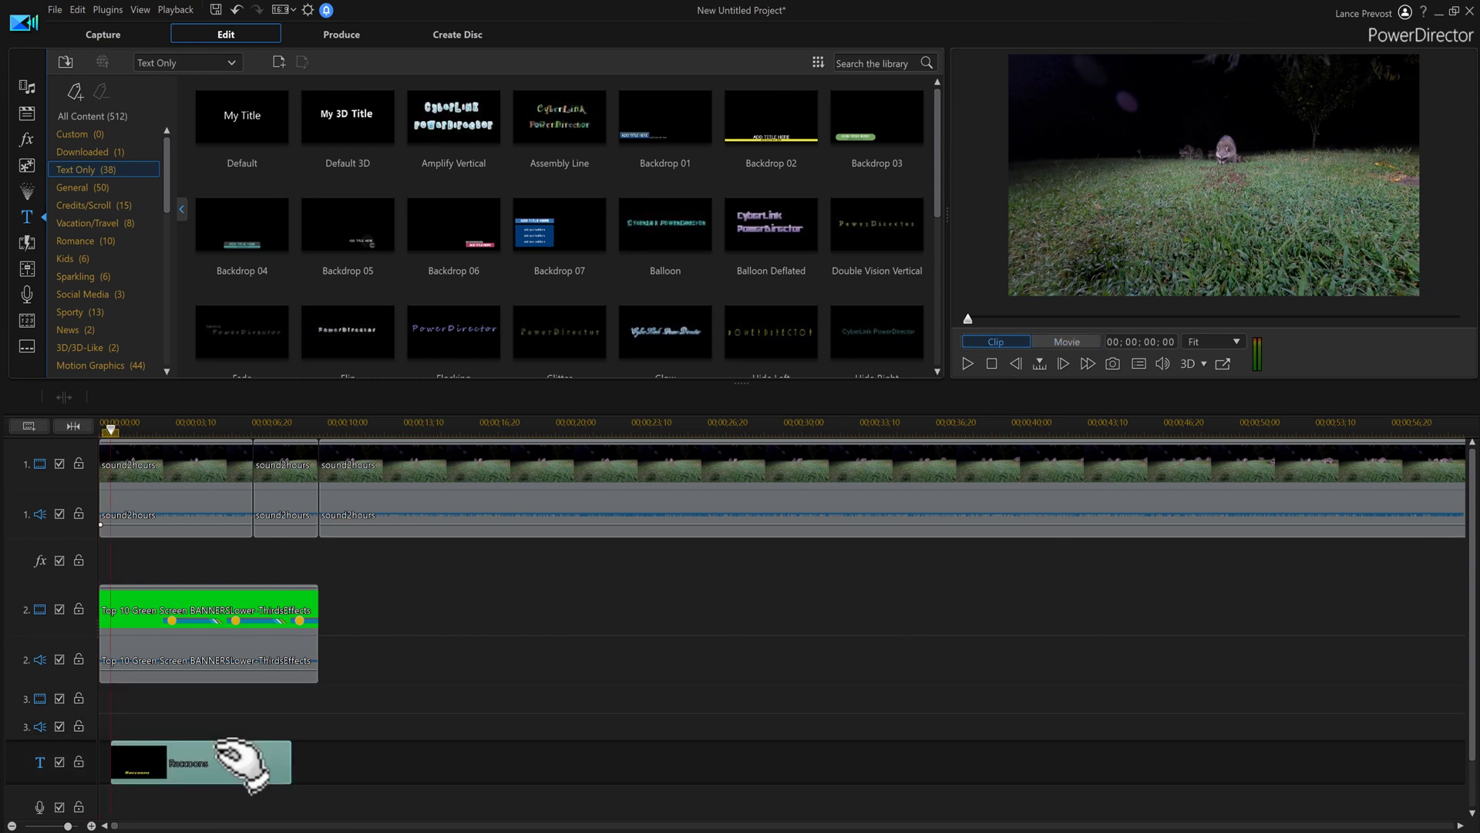
{"action": "left_click", "coordinate": [250, 626]}
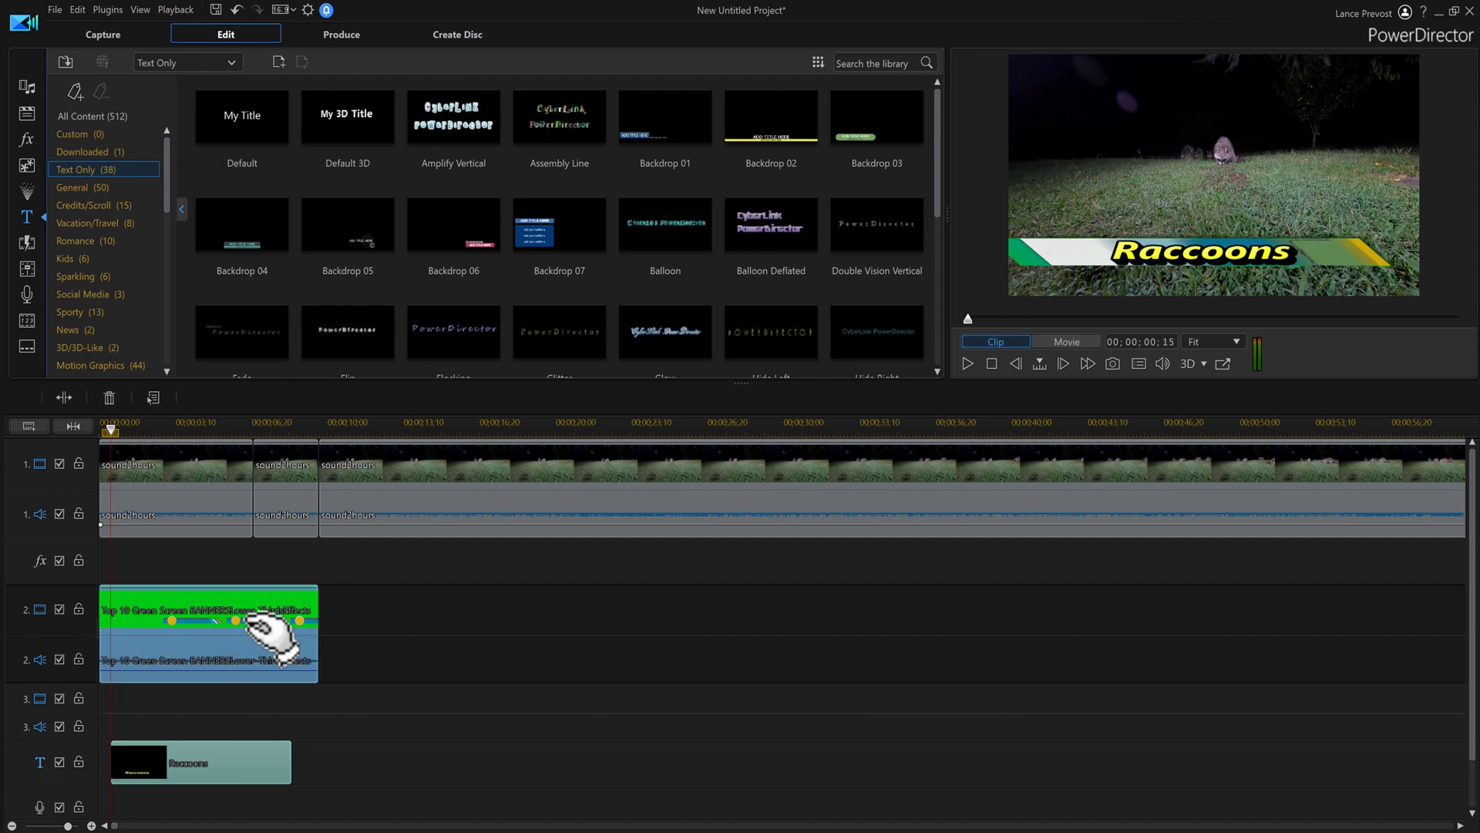
{"action": "key", "text": "Delete"}
- Place the End Screen clip on video track 2, examine its layout at 00;00;12;05, and remove it
{"action": "left_click", "coordinate": [24, 94]}
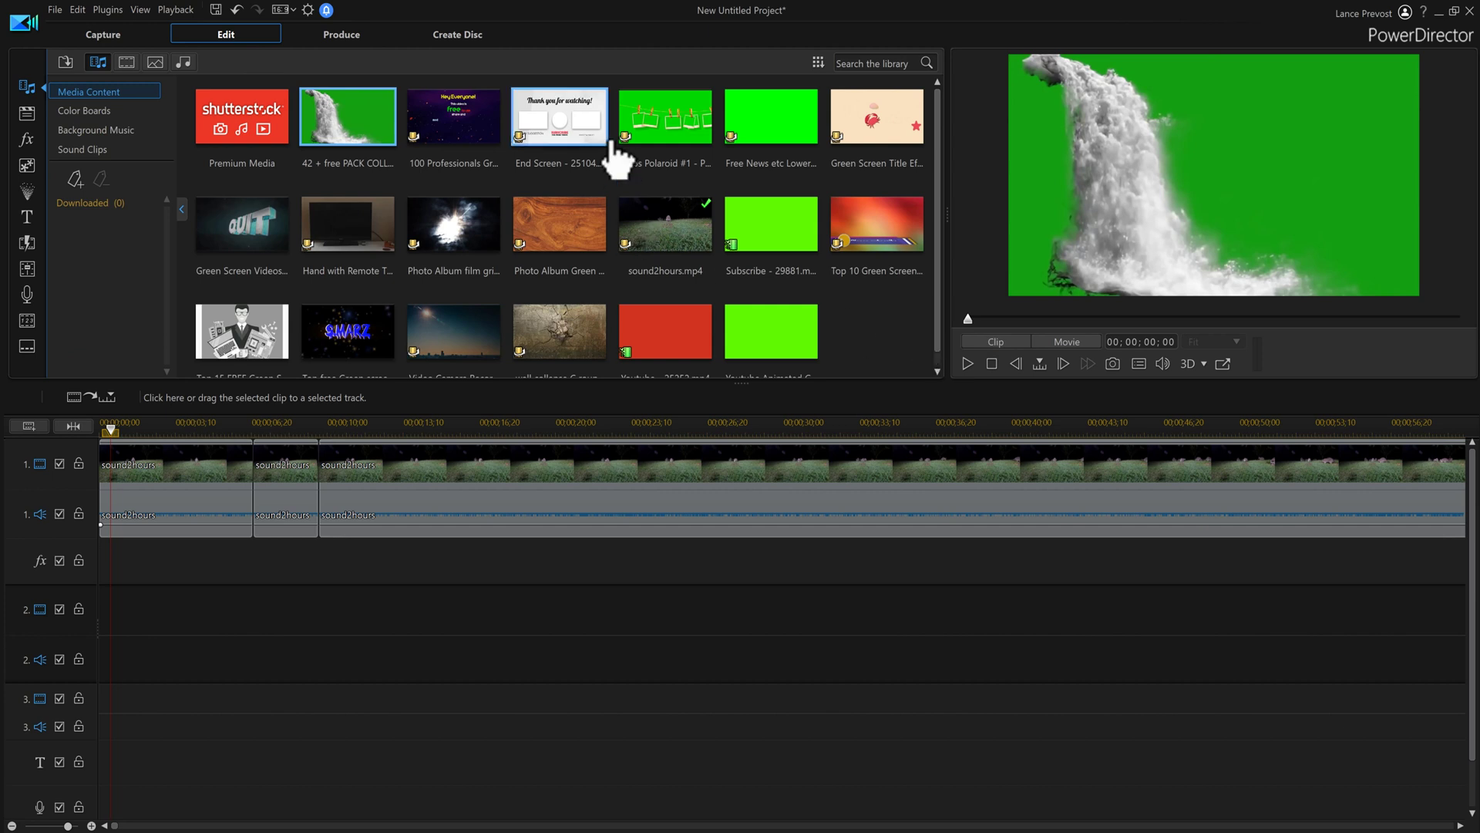
{"action": "left_click_drag", "start_coordinate": [577, 135], "coordinate": [205, 642]}
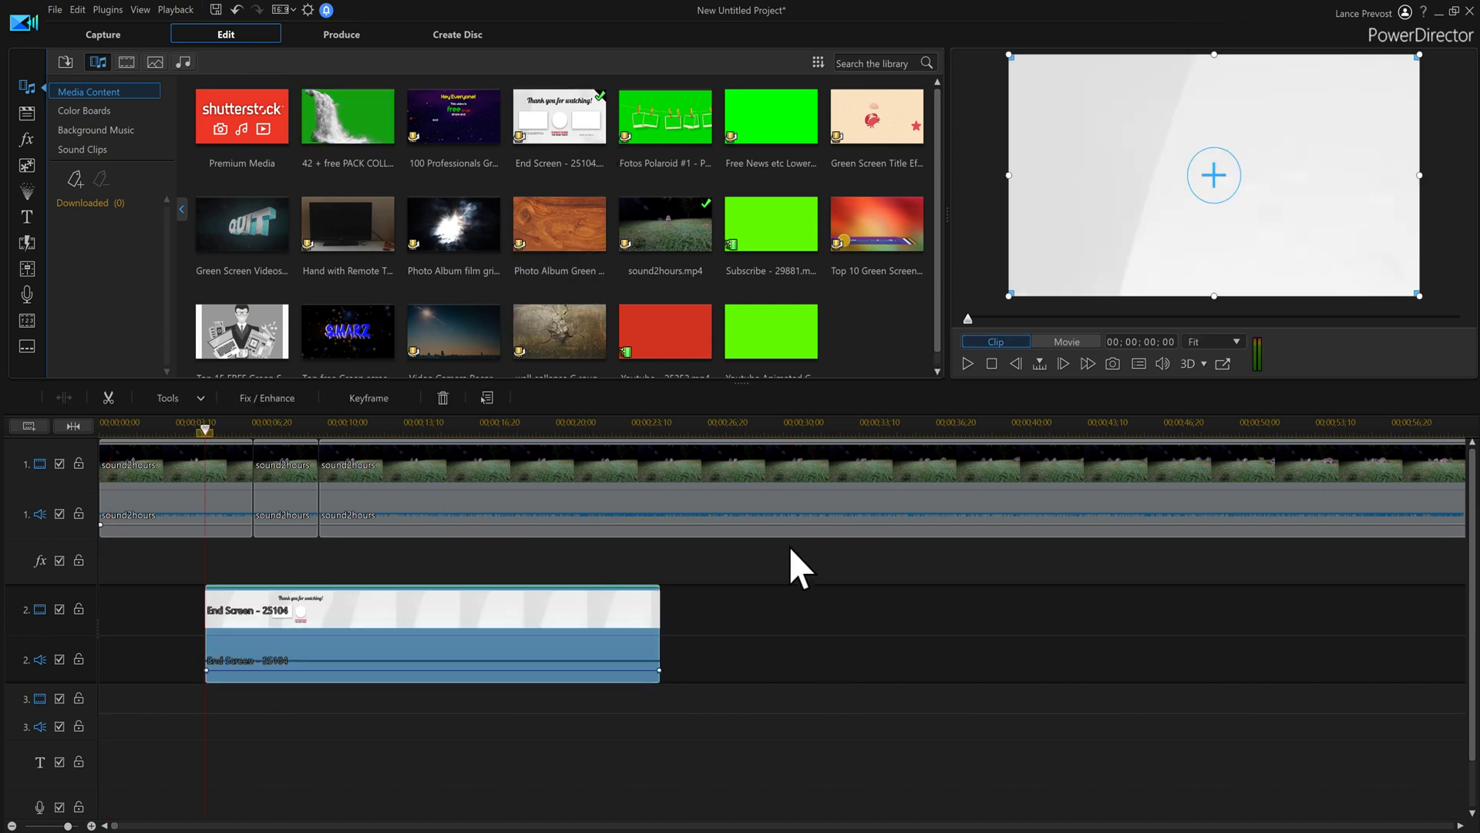
{"action": "left_click", "coordinate": [376, 430]}
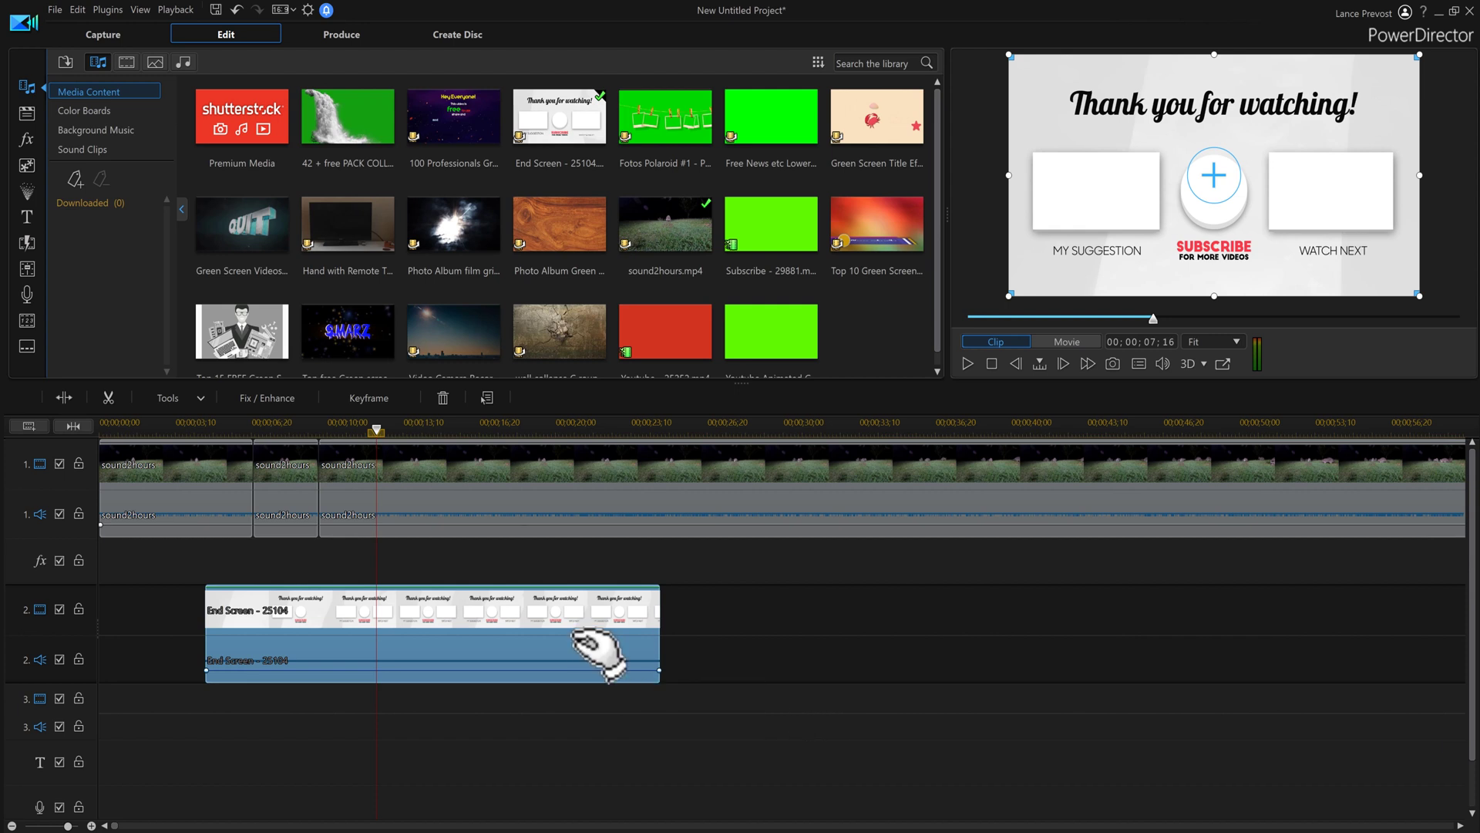
{"action": "key", "text": "Delete"}
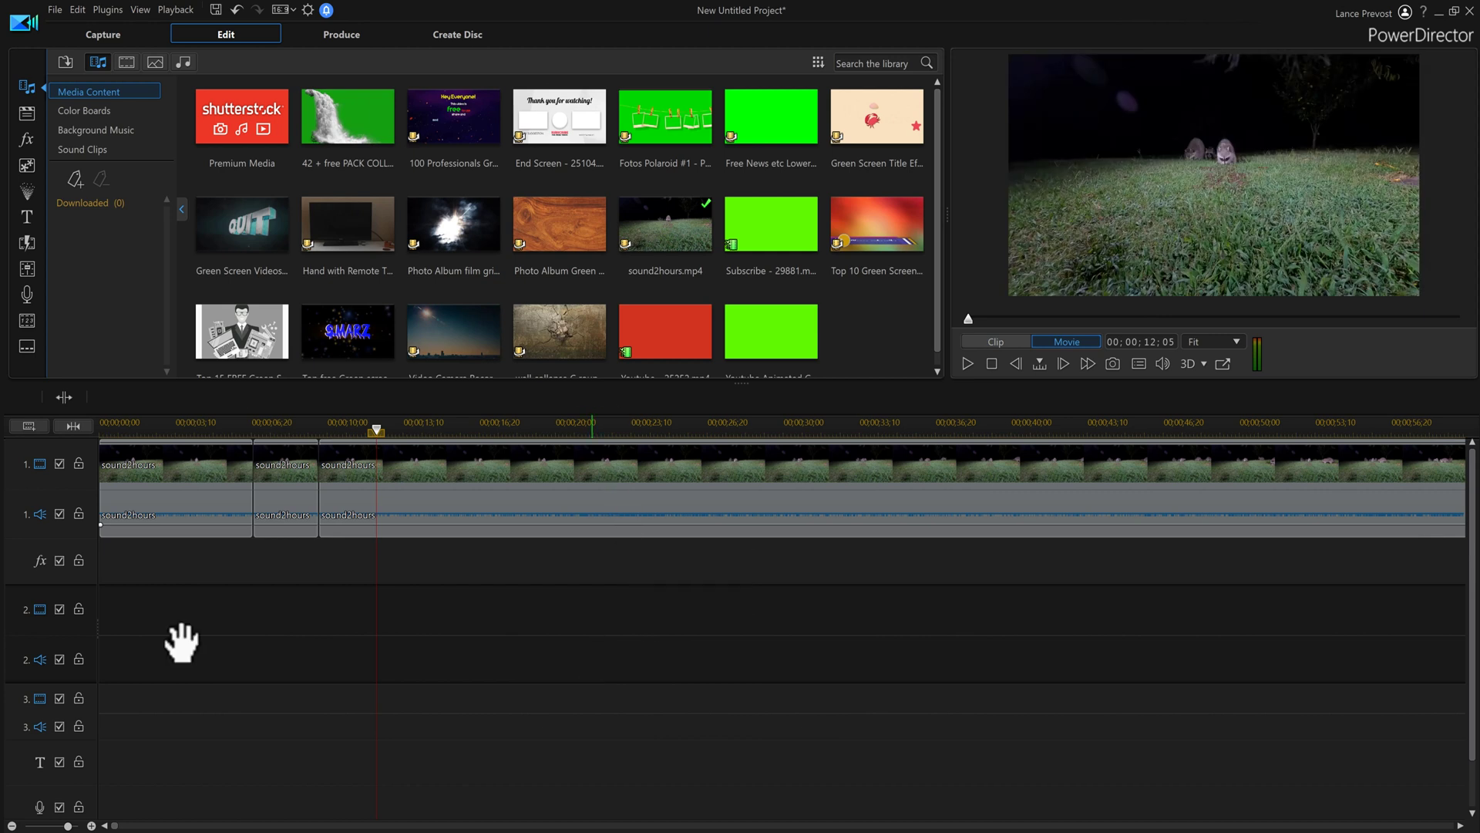
- Add the wall collapse green screen clip at the start of video track 2 and preview its opening
{"action": "left_click_drag", "start_coordinate": [181, 642], "coordinate": [54, 628]}
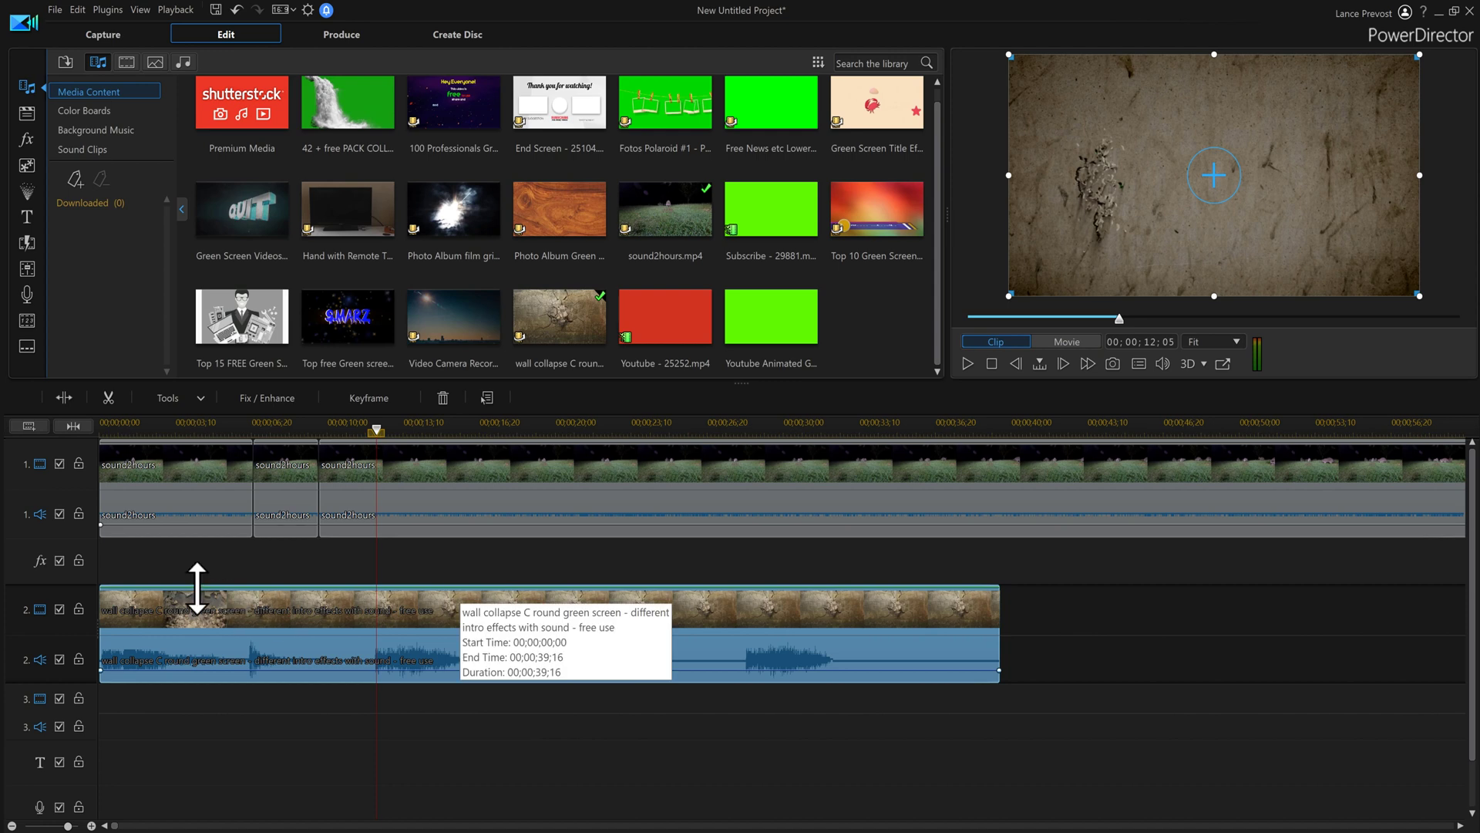
{"action": "left_click", "coordinate": [994, 368]}
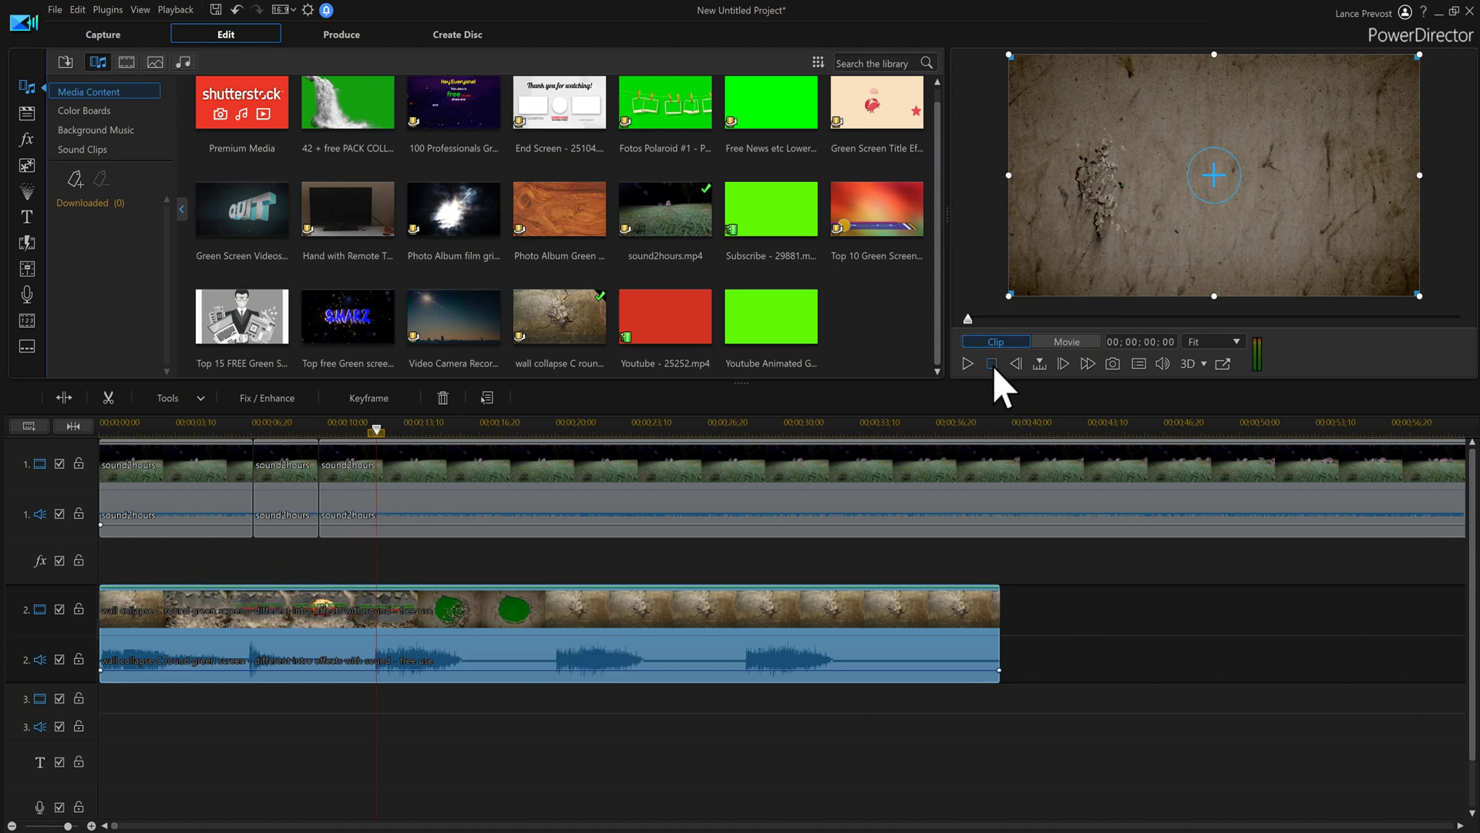
{"action": "left_click", "coordinate": [968, 365]}
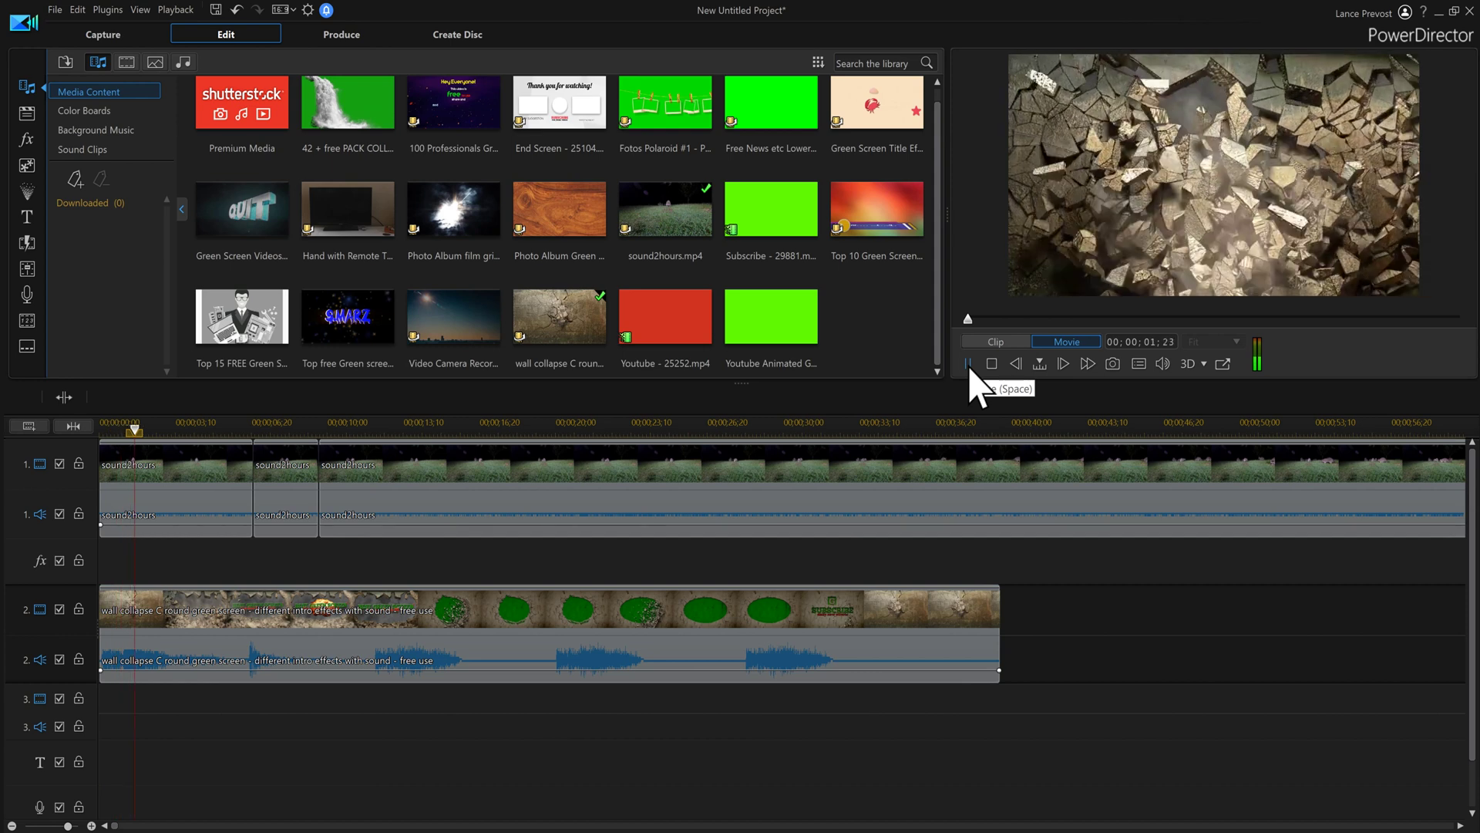
{"action": "left_click", "coordinate": [968, 364]}
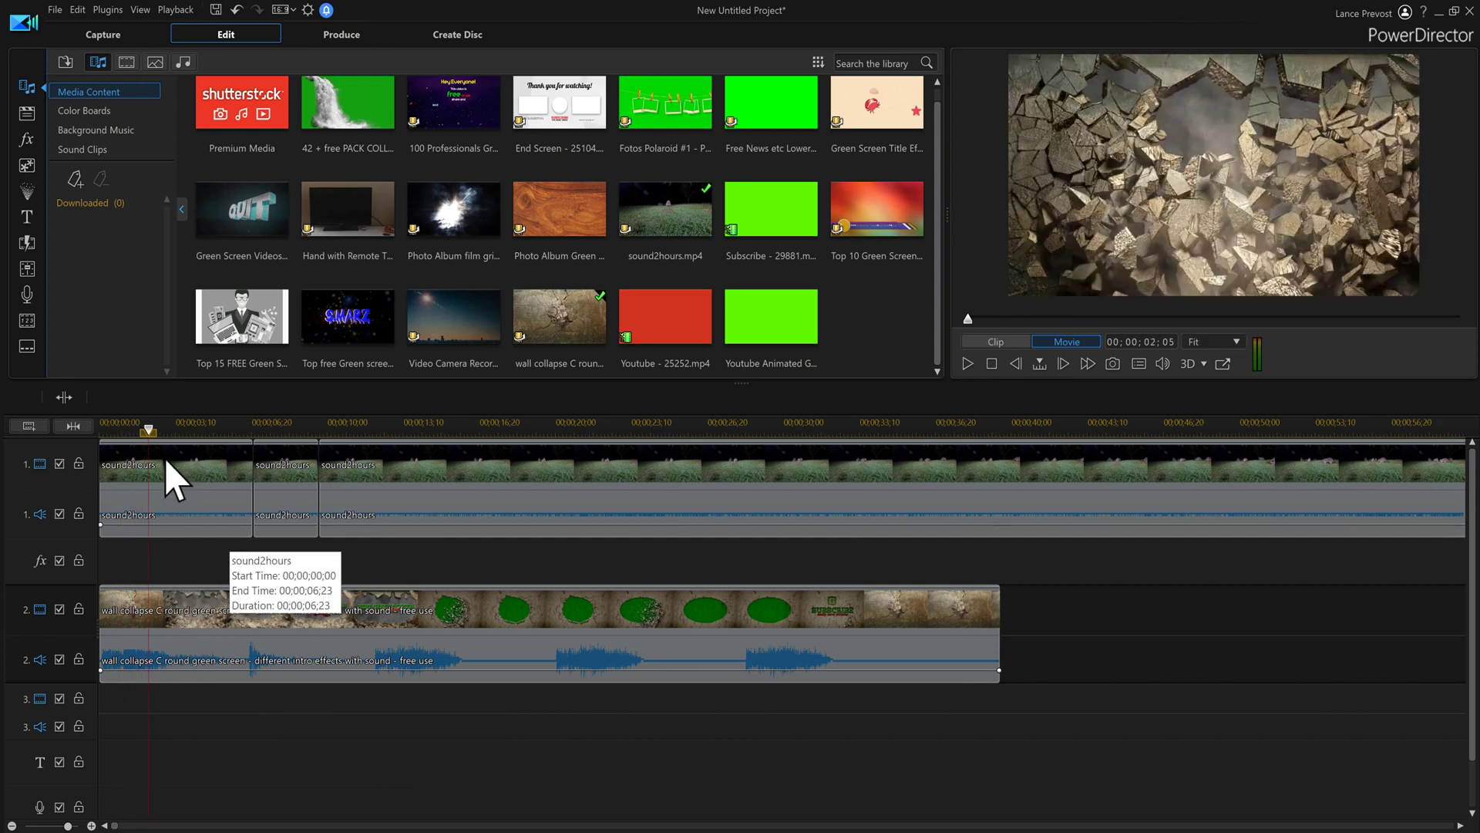
- Position the playhead at 00;00;11;27, before the wall starts to break open, and split the timeline clips there
{"action": "left_click_drag", "start_coordinate": [163, 440], "coordinate": [375, 445]}
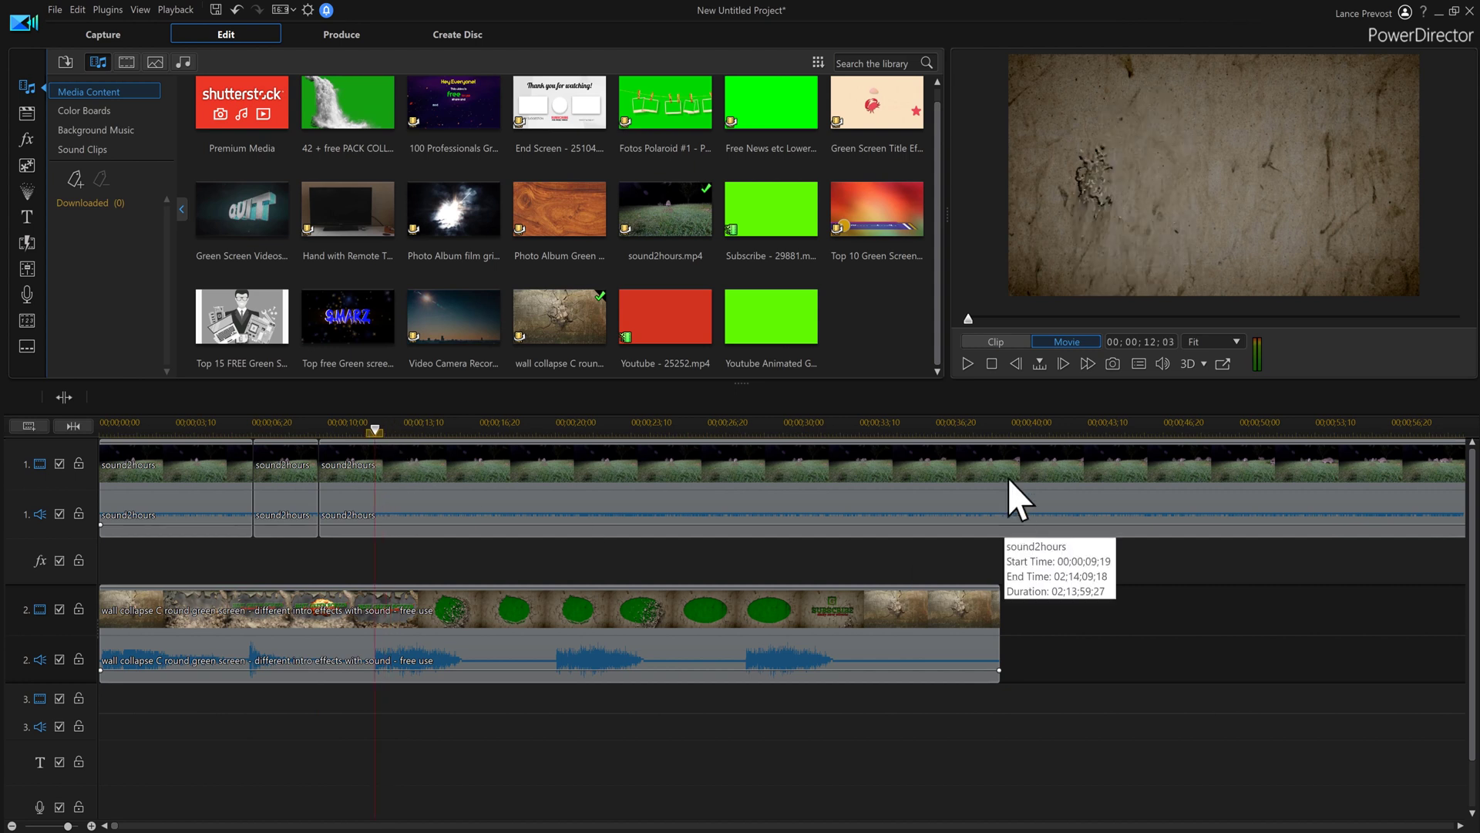
{"action": "left_click", "coordinate": [1016, 368]}
{"action": "left_click", "coordinate": [1016, 368]}
{"action": "left_click", "coordinate": [1016, 368]}
{"action": "left_click", "coordinate": [1016, 369]}
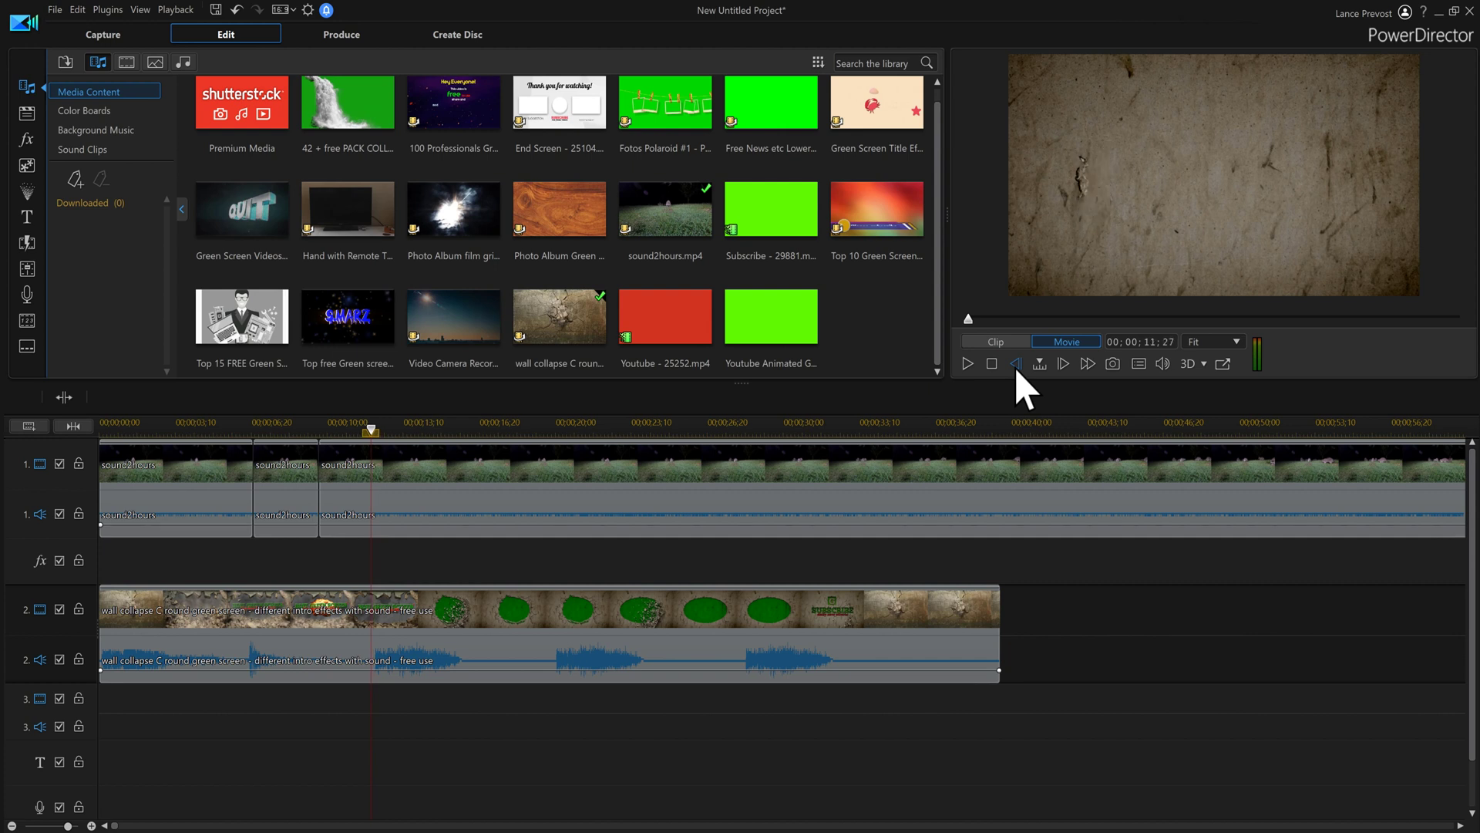
{"action": "left_click", "coordinate": [64, 397]}
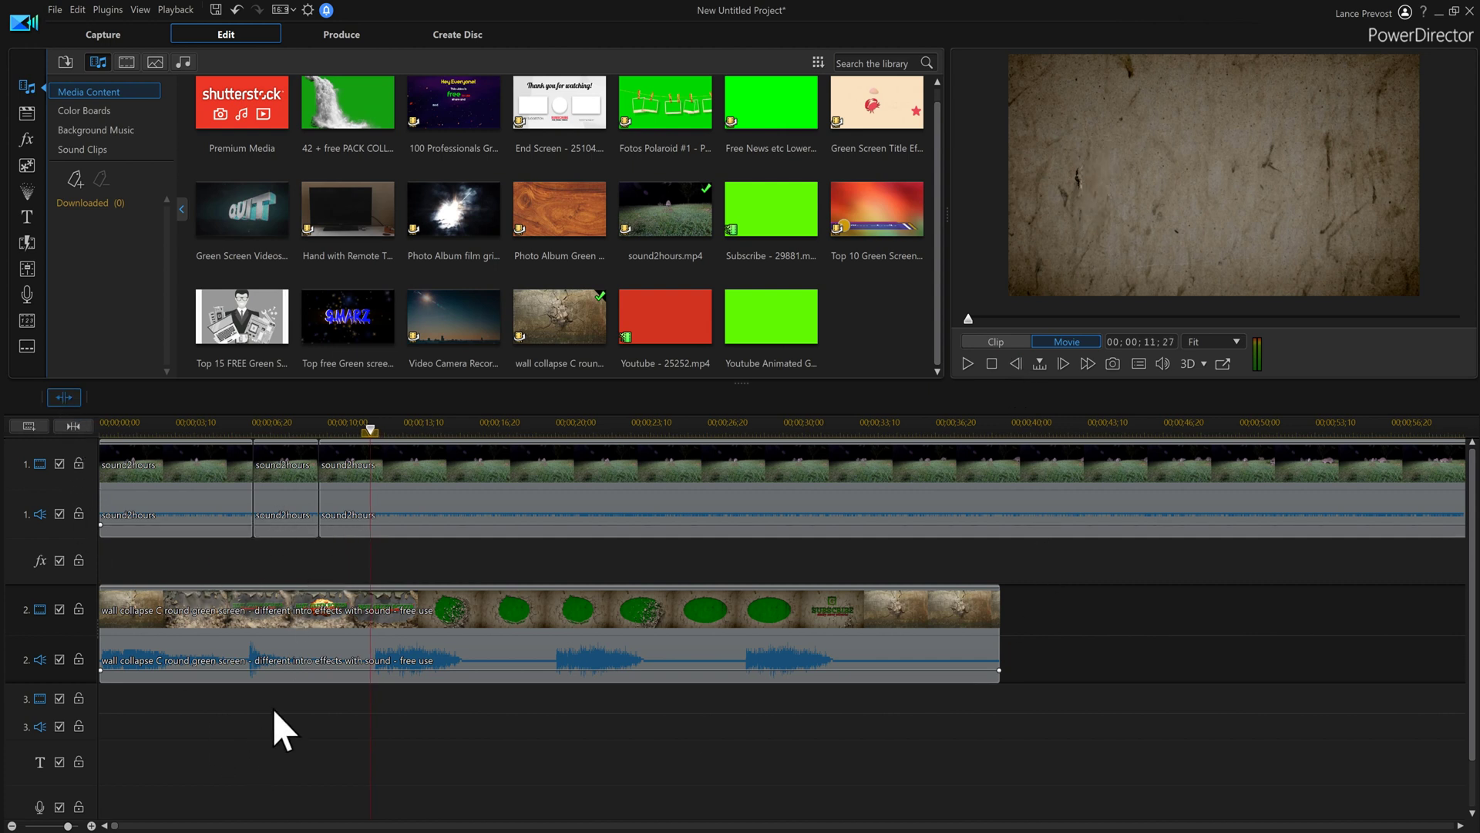
- Remove the first wall collapse segment and fill the gap on its track
{"action": "left_click", "coordinate": [272, 661]}
{"action": "key", "text": "Delete"}
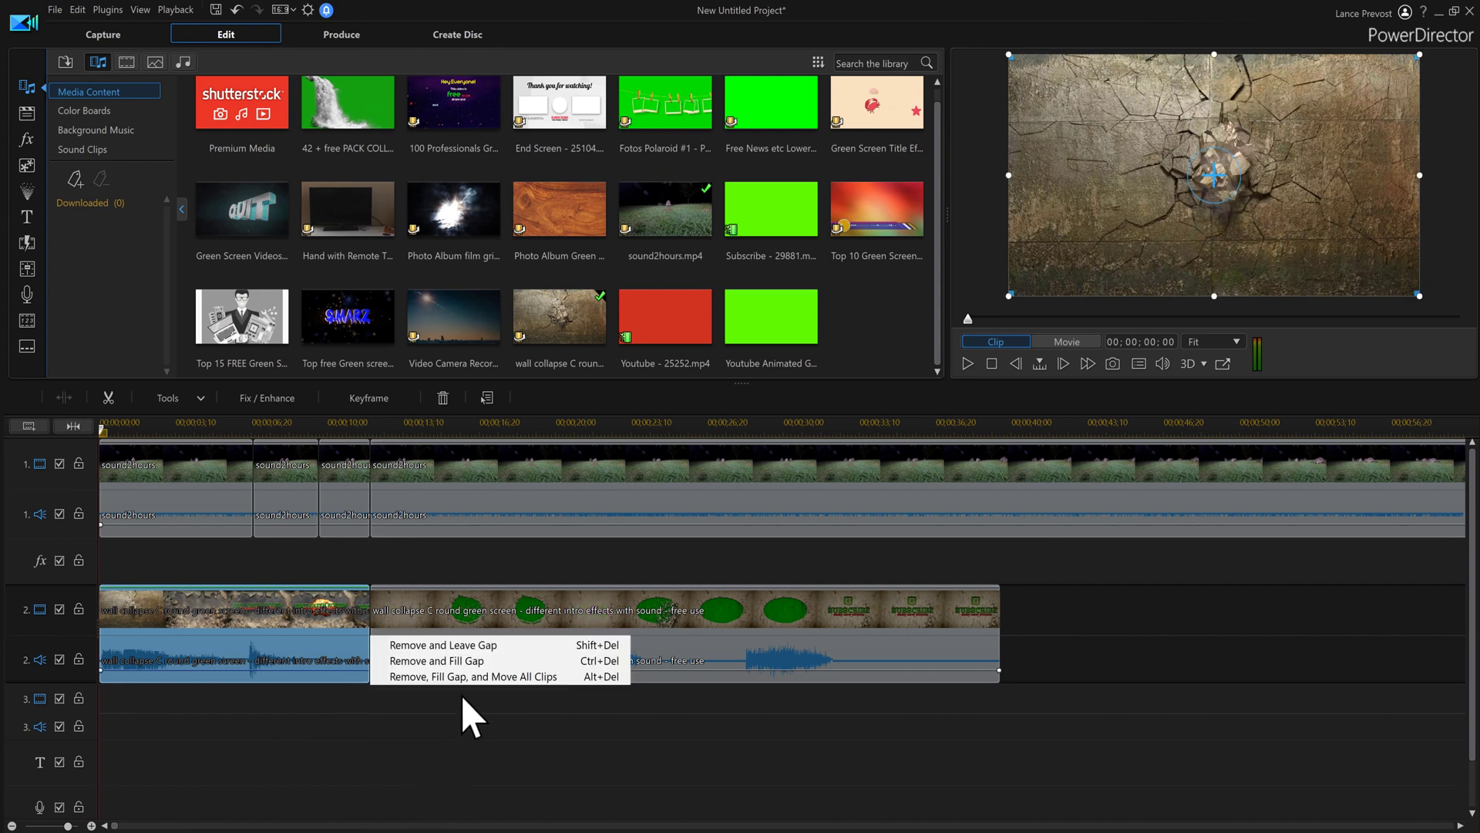
{"action": "left_click", "coordinate": [474, 661]}
{"action": "left_click", "coordinate": [759, 763]}
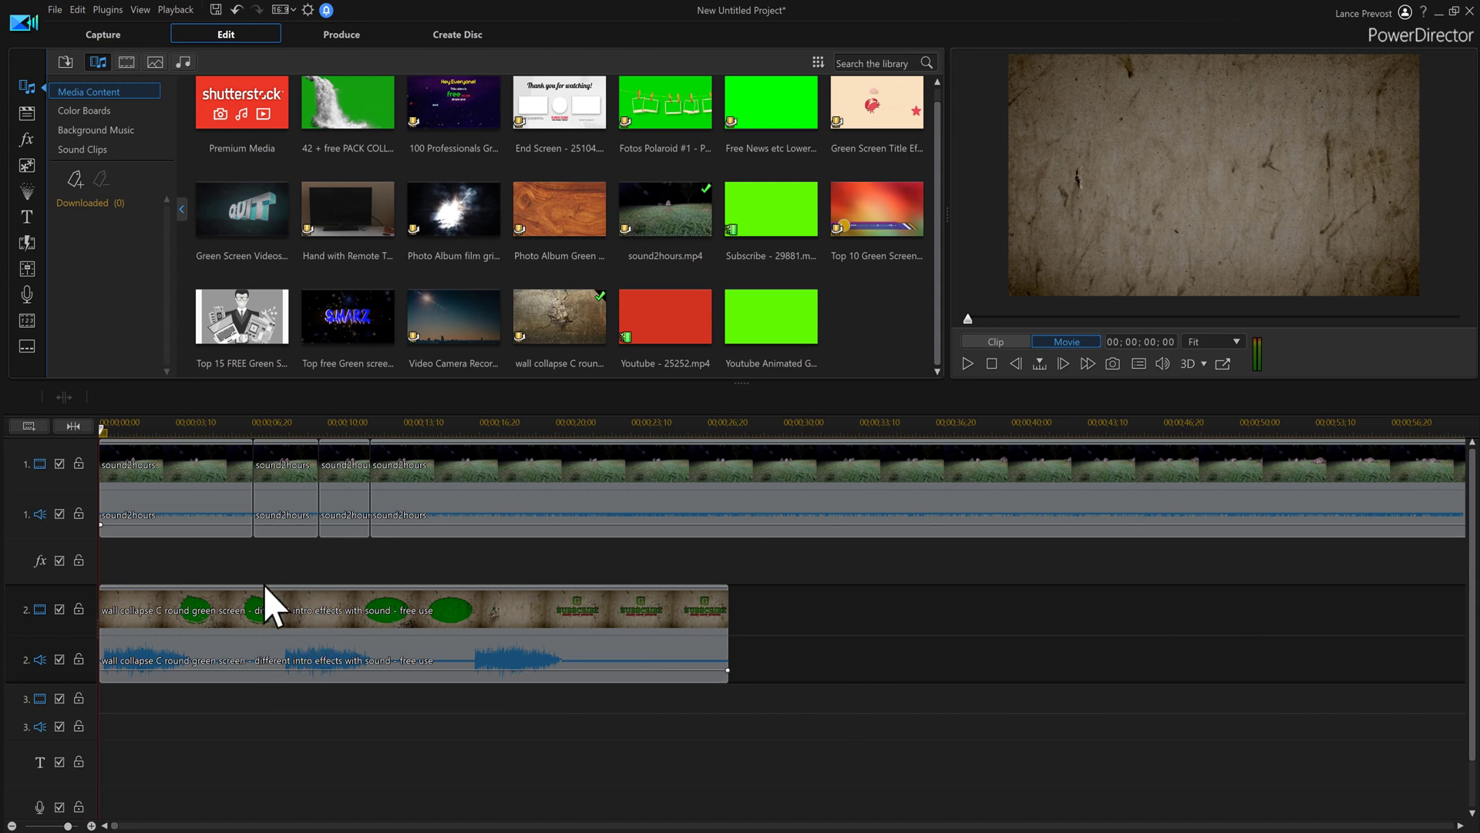
- Play the remaining wall collapse clip from the start and pause on the fully opened green hole at 00;00;04;11
{"action": "left_click", "coordinate": [968, 365]}
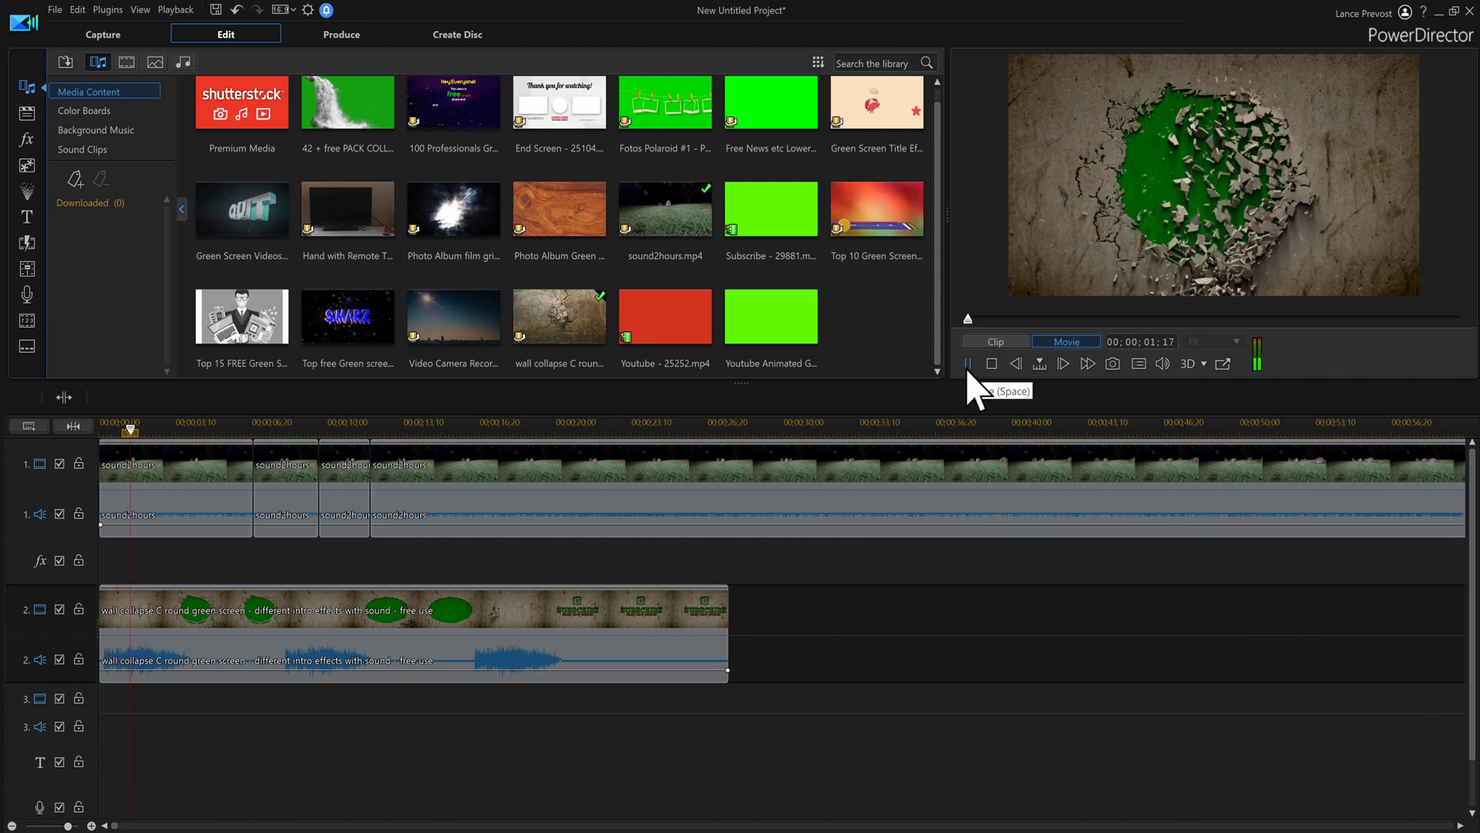
{"action": "left_click", "coordinate": [967, 370]}
{"action": "left_click", "coordinate": [967, 371]}
{"action": "left_click", "coordinate": [968, 370]}
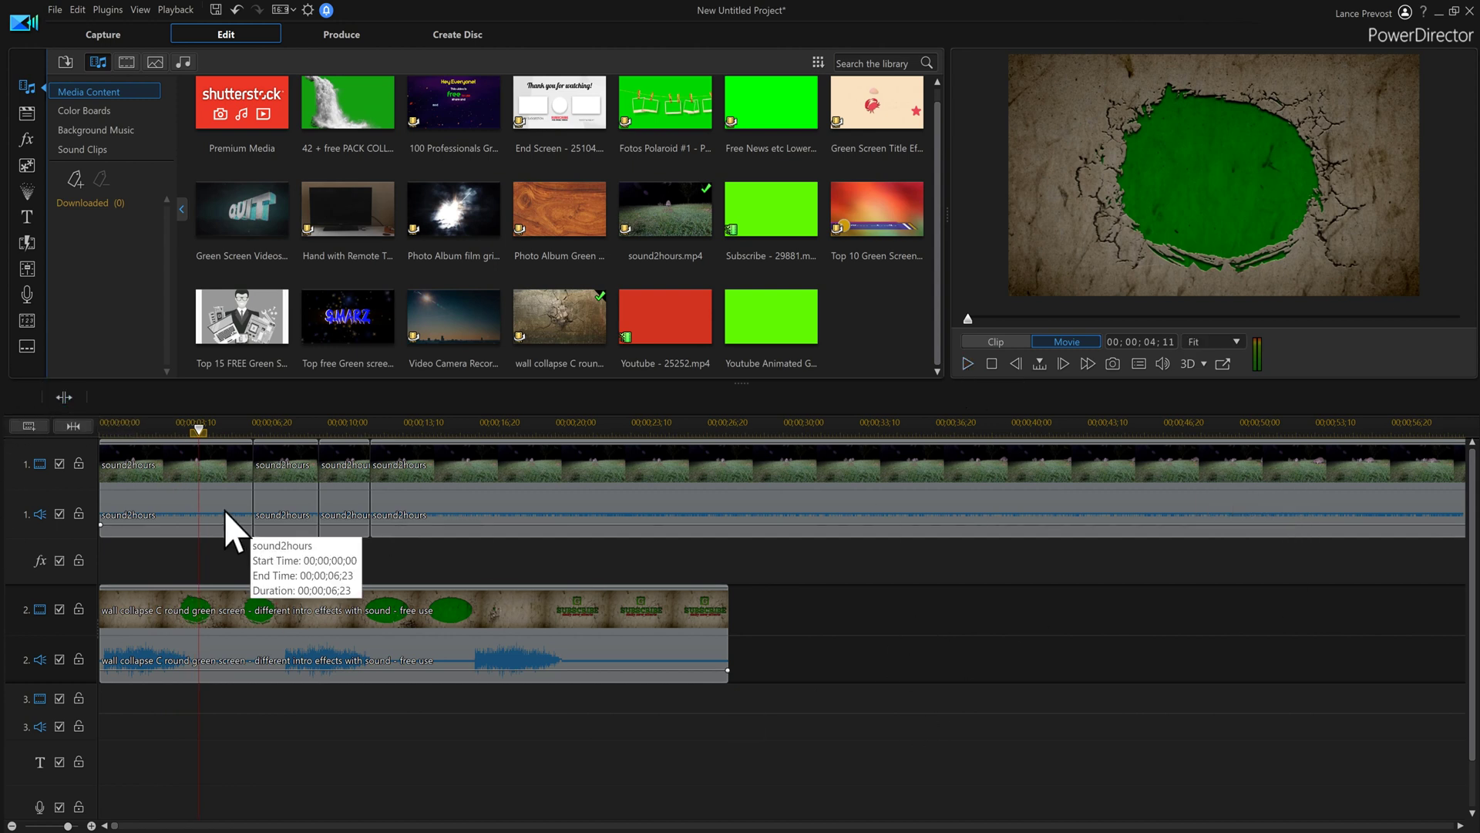
- Split the timeline clips at 00;00;07;27, where the wall is whole again, and remove the remaining wall collapse segment after the cut
{"action": "left_click", "coordinate": [966, 366]}
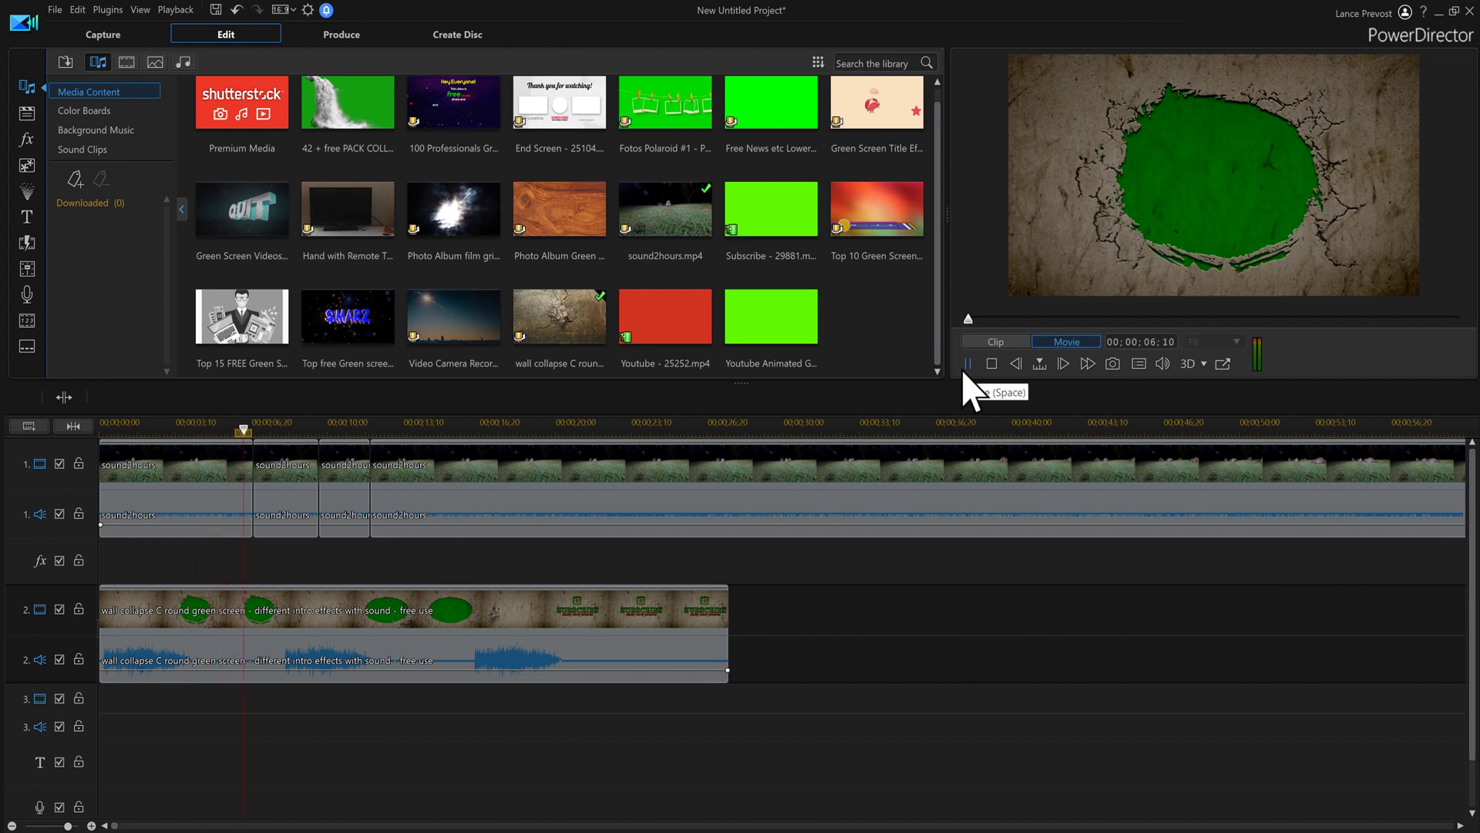
{"action": "left_click", "coordinate": [967, 365]}
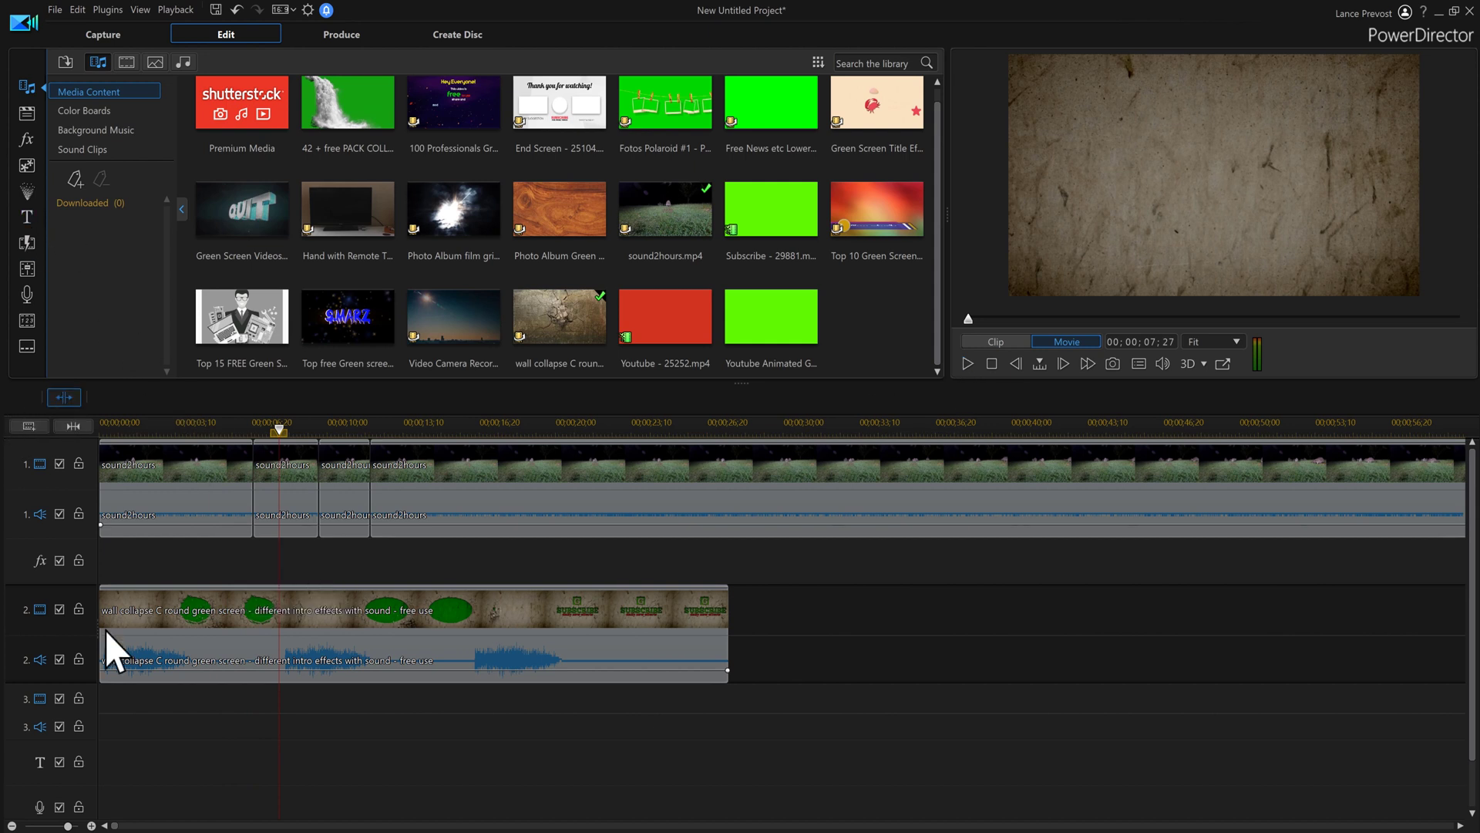
{"action": "key", "text": "ctrl+t"}
{"action": "left_click", "coordinate": [660, 677]}
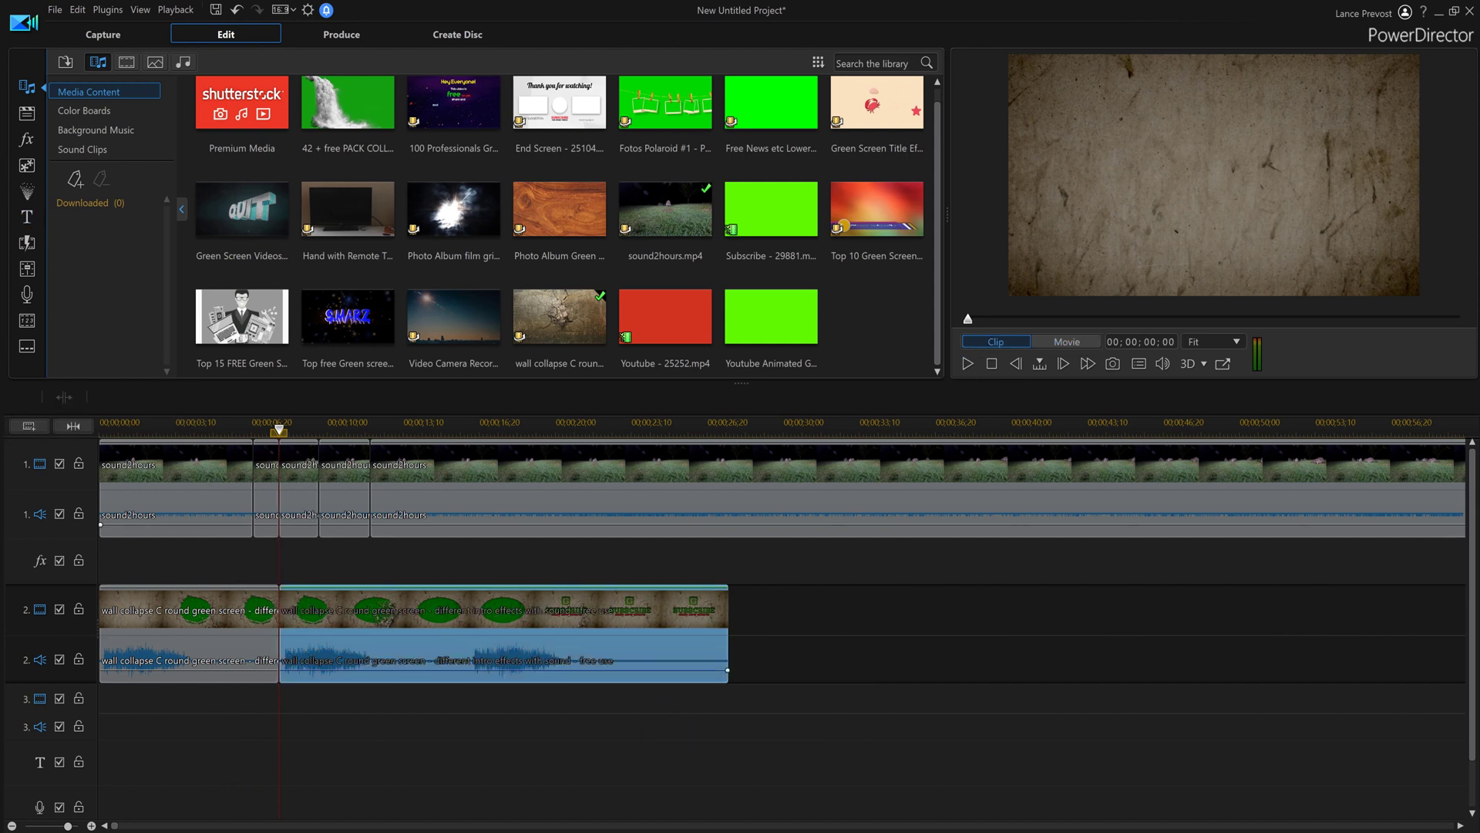
{"action": "key", "text": "Delete"}
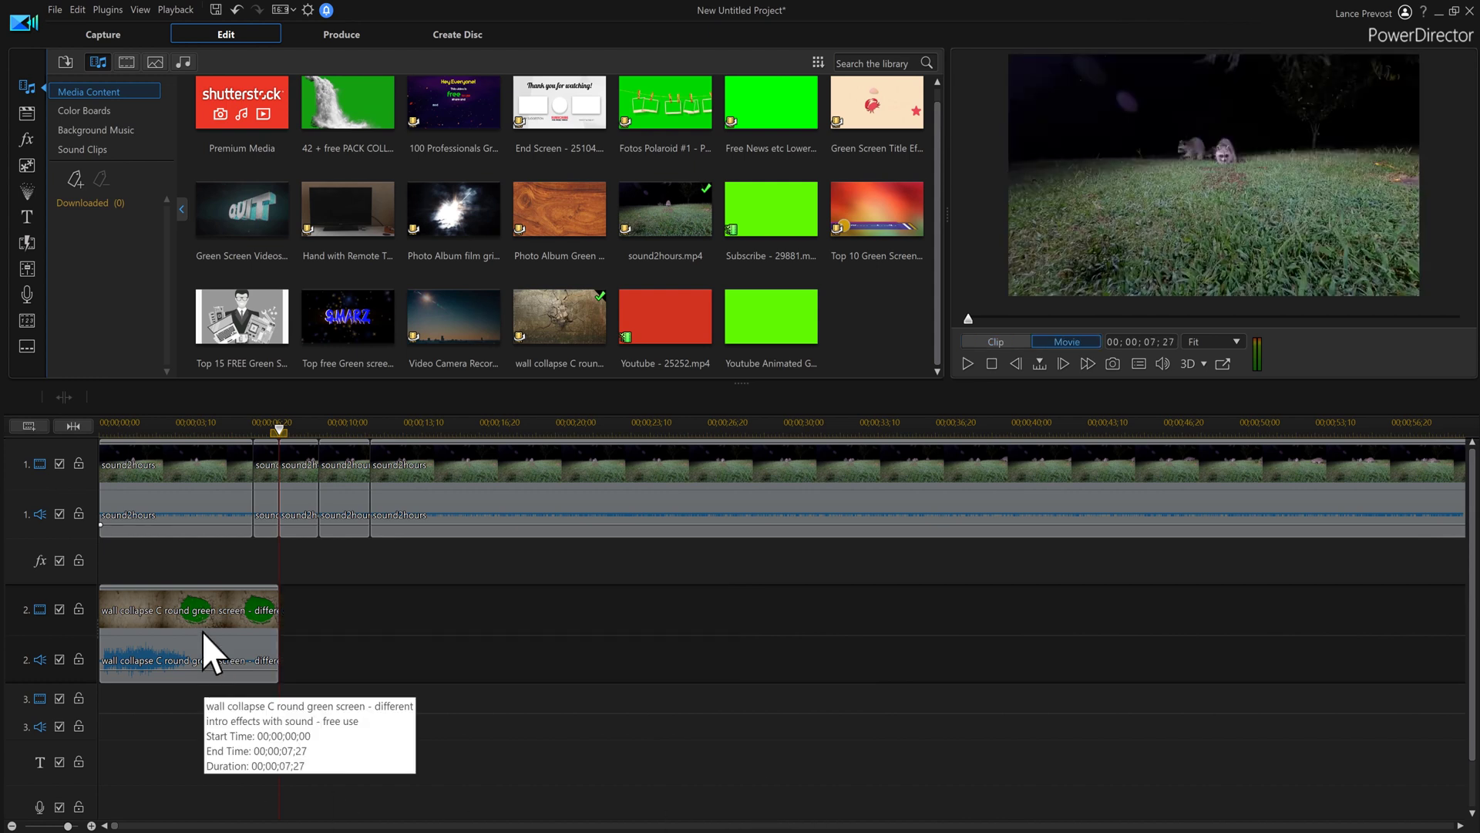
- Open the wall collapse clip in PiP Designer, enable Chroma Key and sample the green inside the open hole at 00;00;03;00
{"action": "left_click", "coordinate": [202, 631]}
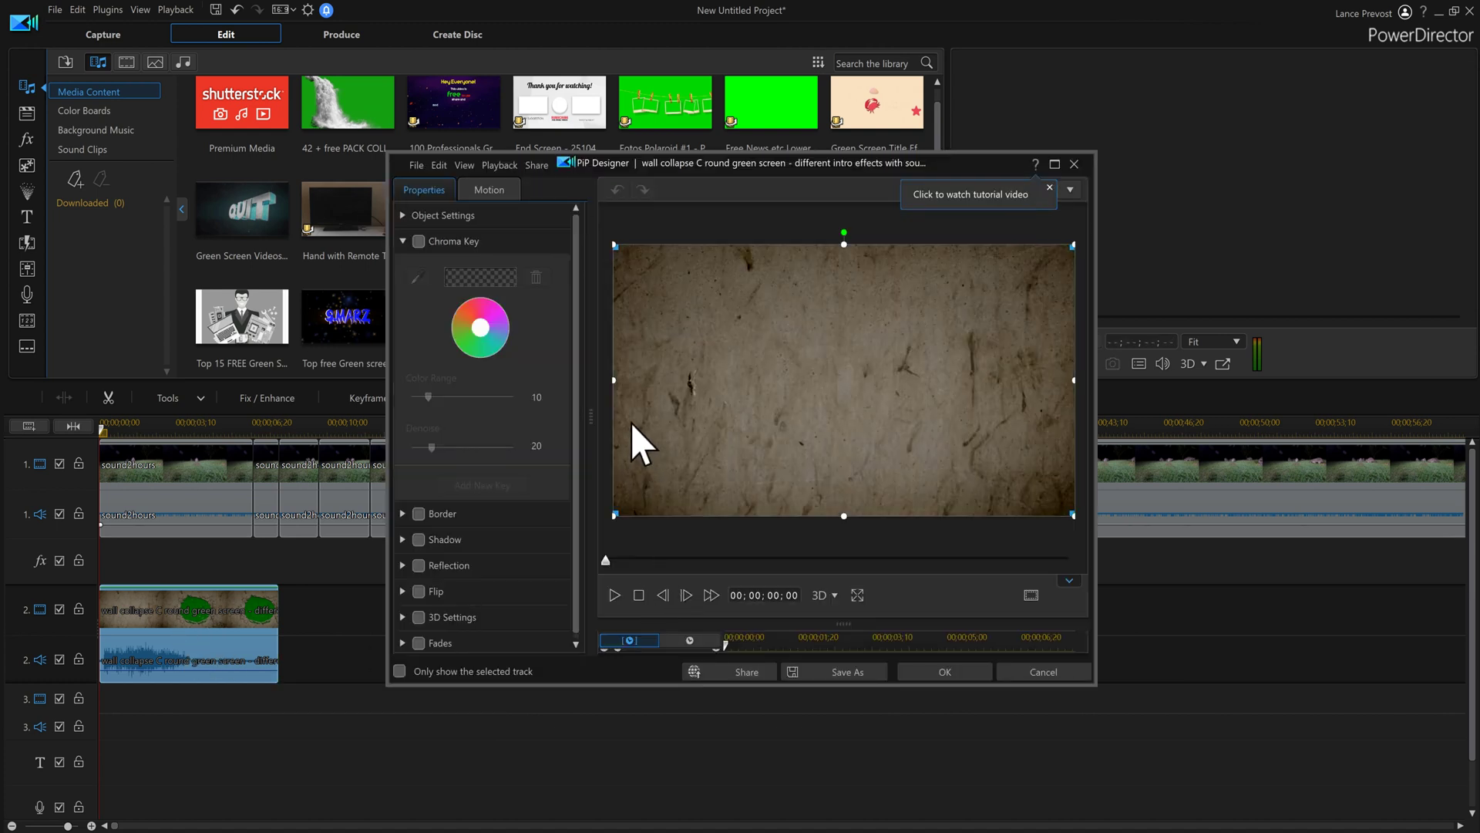
{"action": "left_click", "coordinate": [781, 559]}
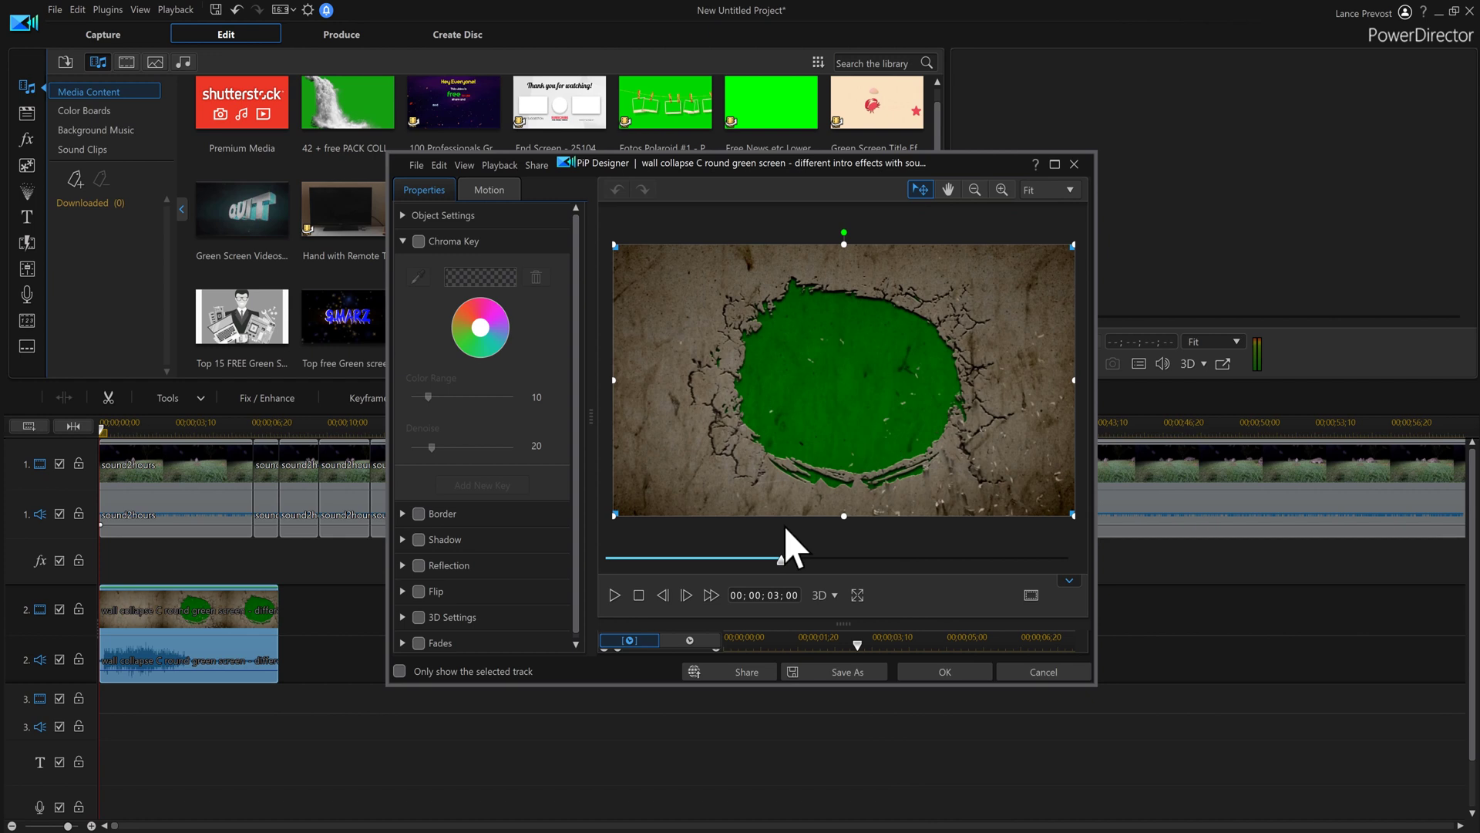
{"action": "left_click", "coordinate": [419, 241]}
{"action": "left_click", "coordinate": [417, 278]}
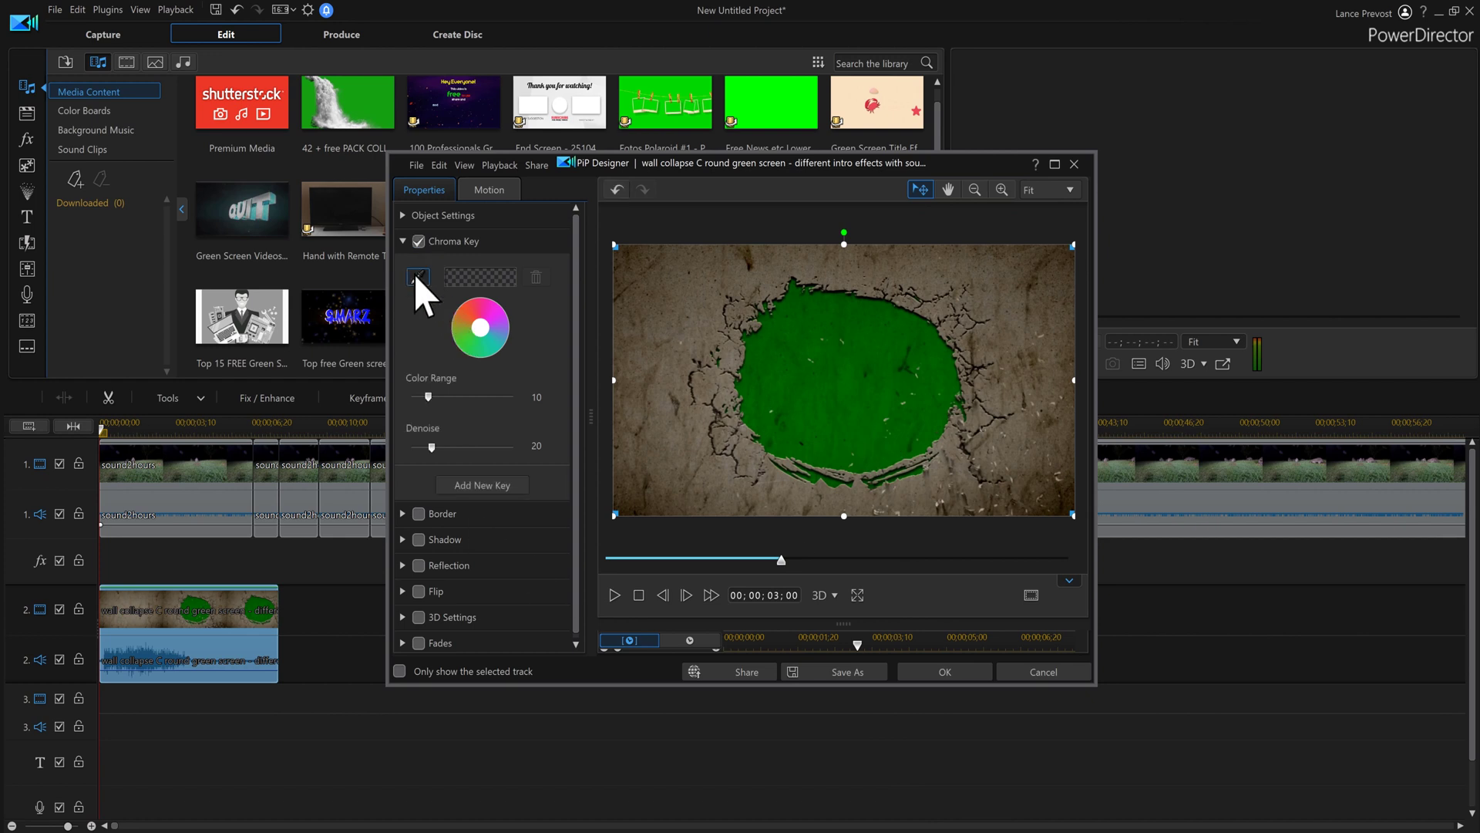
{"action": "left_click", "coordinate": [864, 371]}
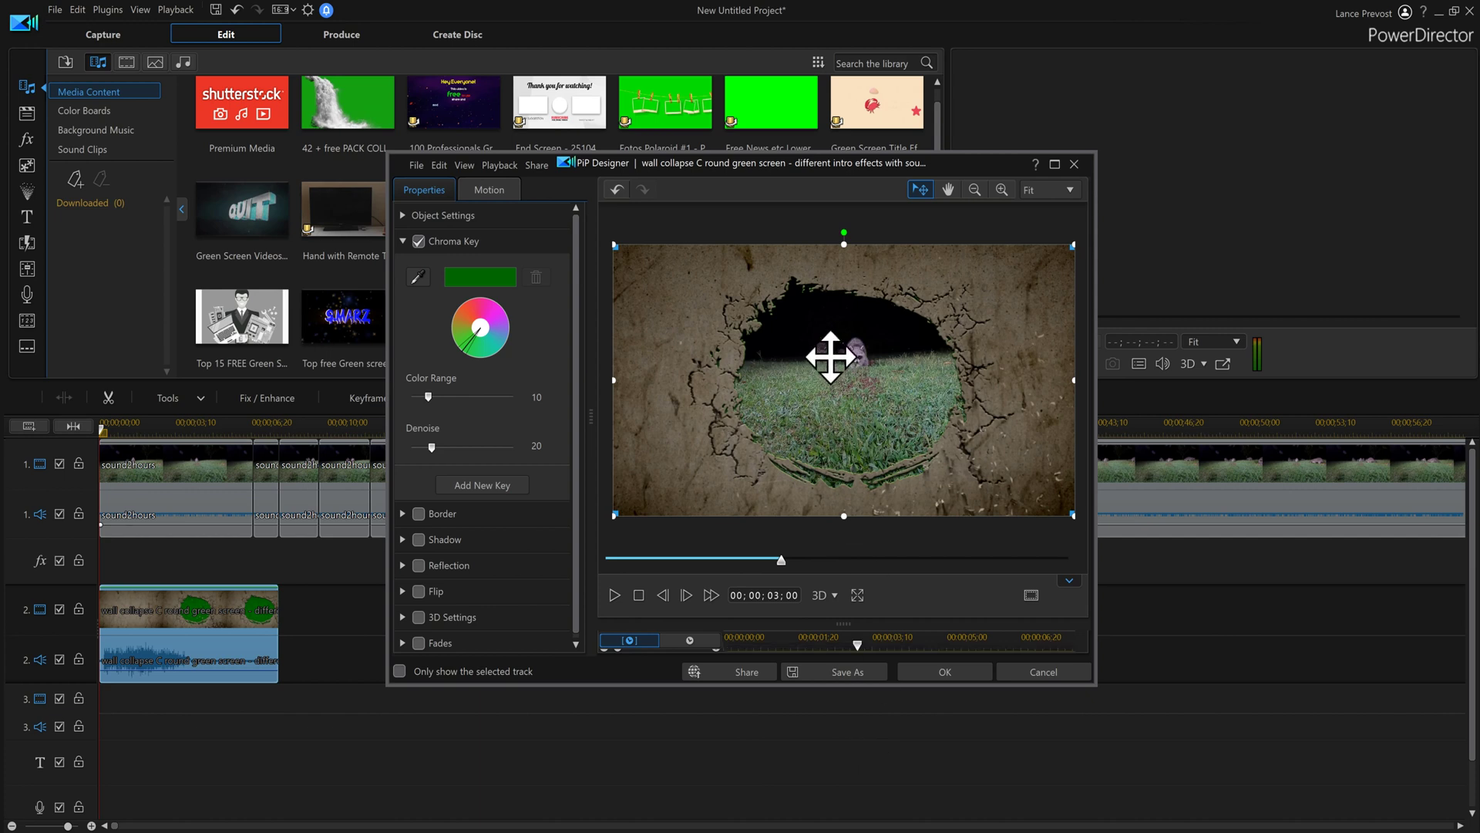
- Add a second chroma key to the wall collapse clip, sample a lighter green from the hole area, and apply the settings
{"action": "left_click", "coordinate": [500, 489]}
{"action": "left_click", "coordinate": [417, 498]}
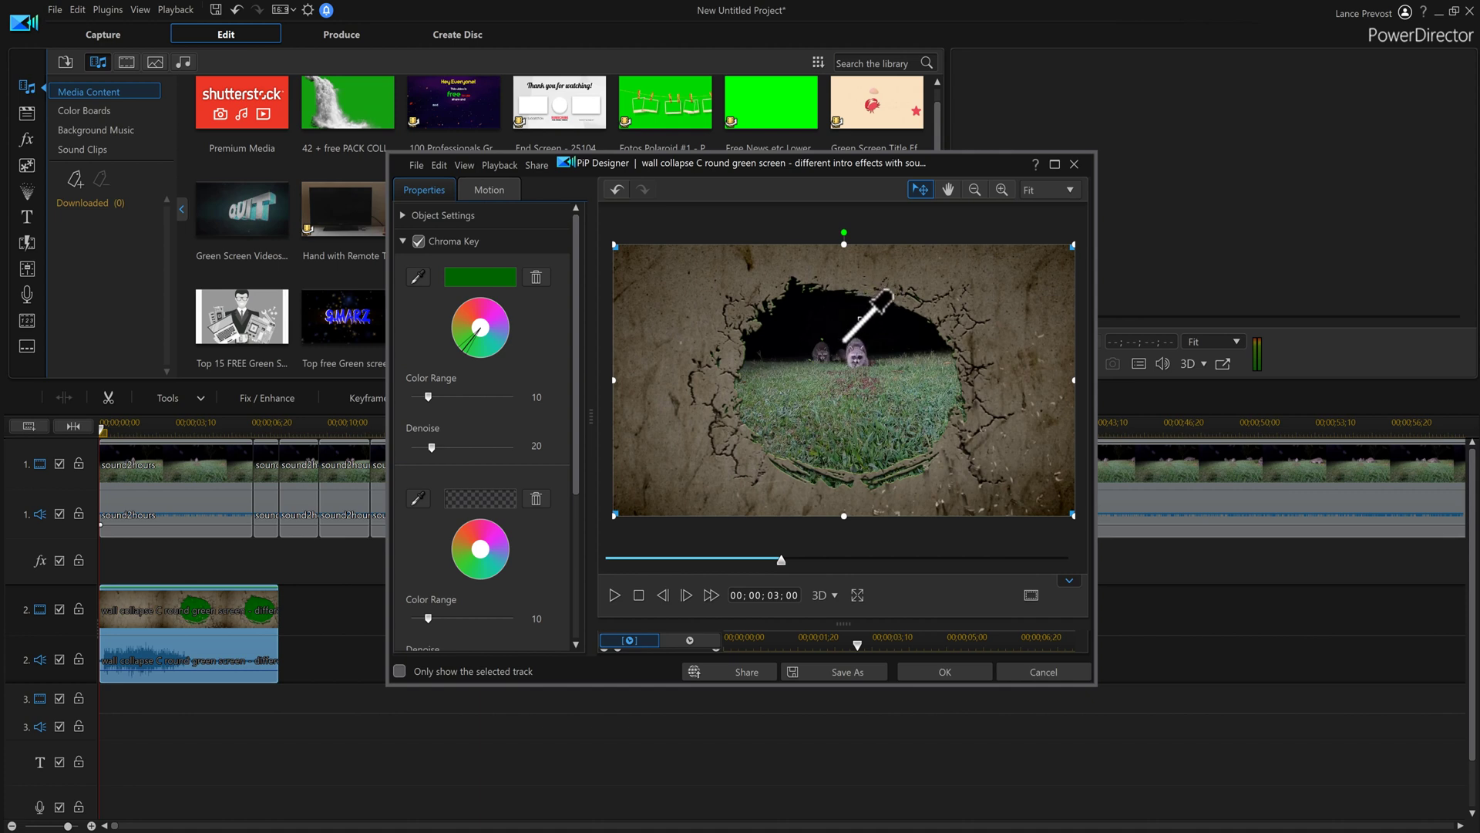
{"action": "left_click", "coordinate": [846, 337]}
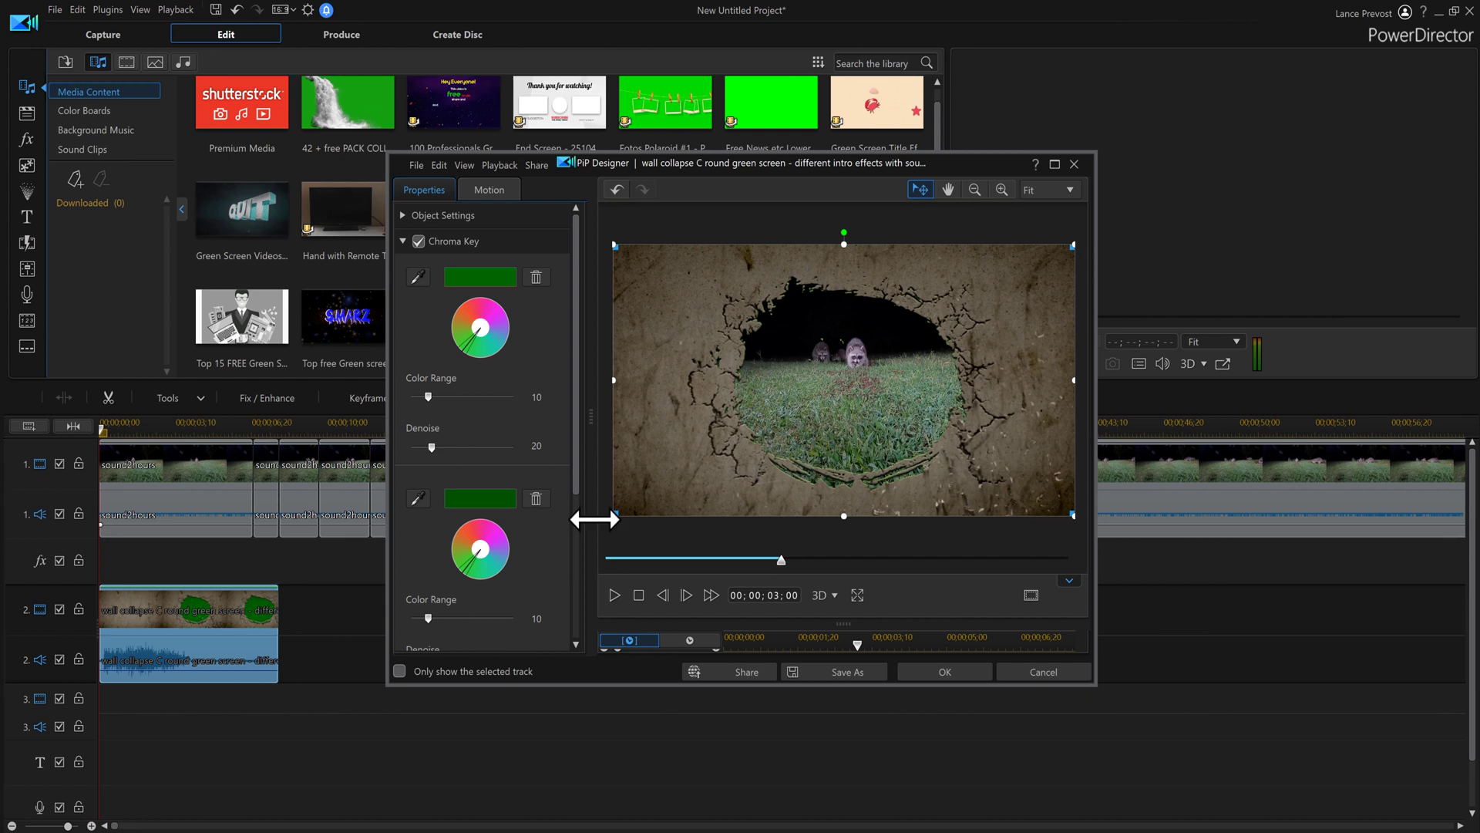
{"action": "left_click", "coordinate": [417, 498]}
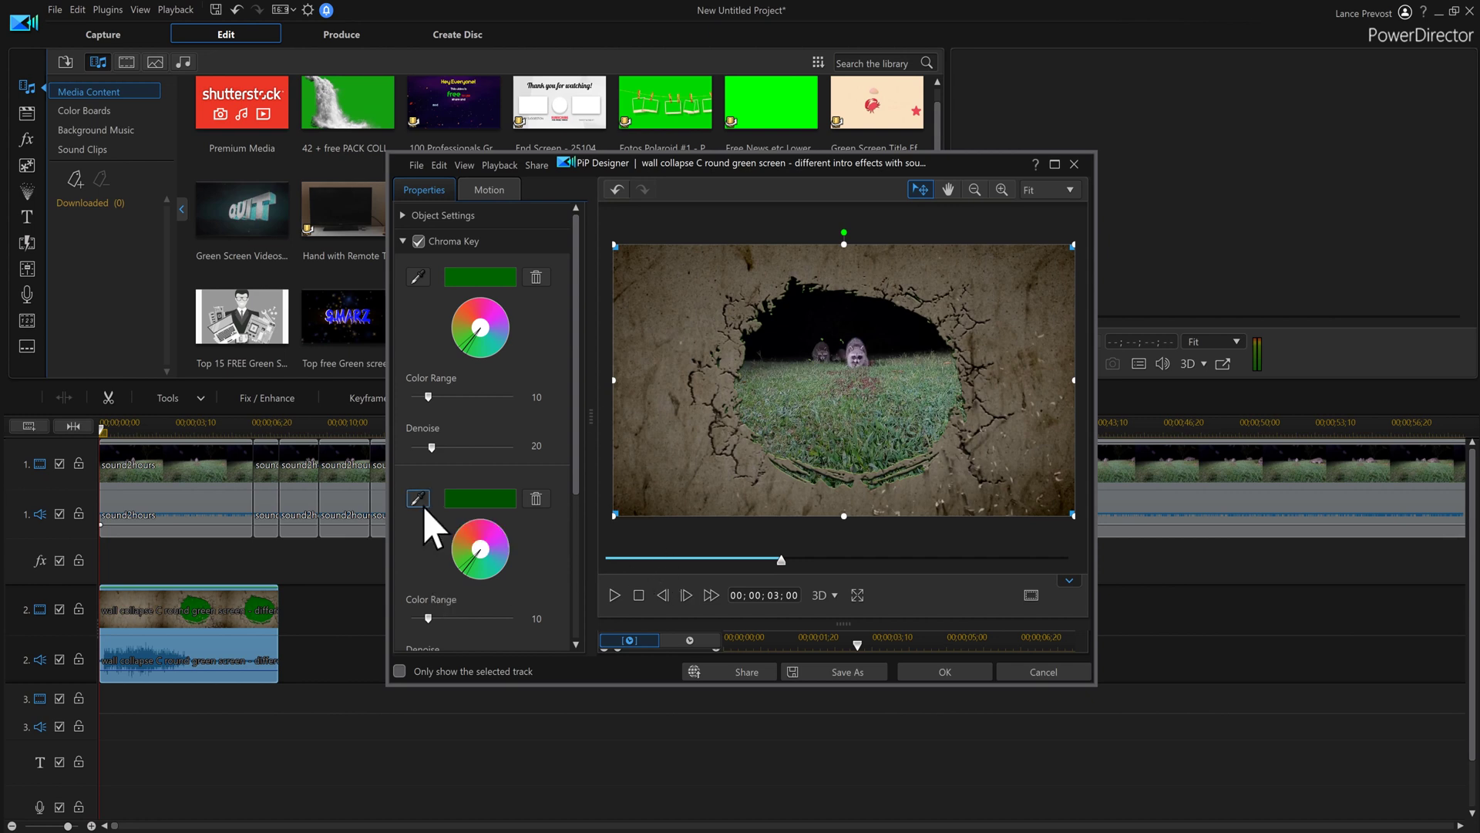
{"action": "left_click", "coordinate": [845, 338]}
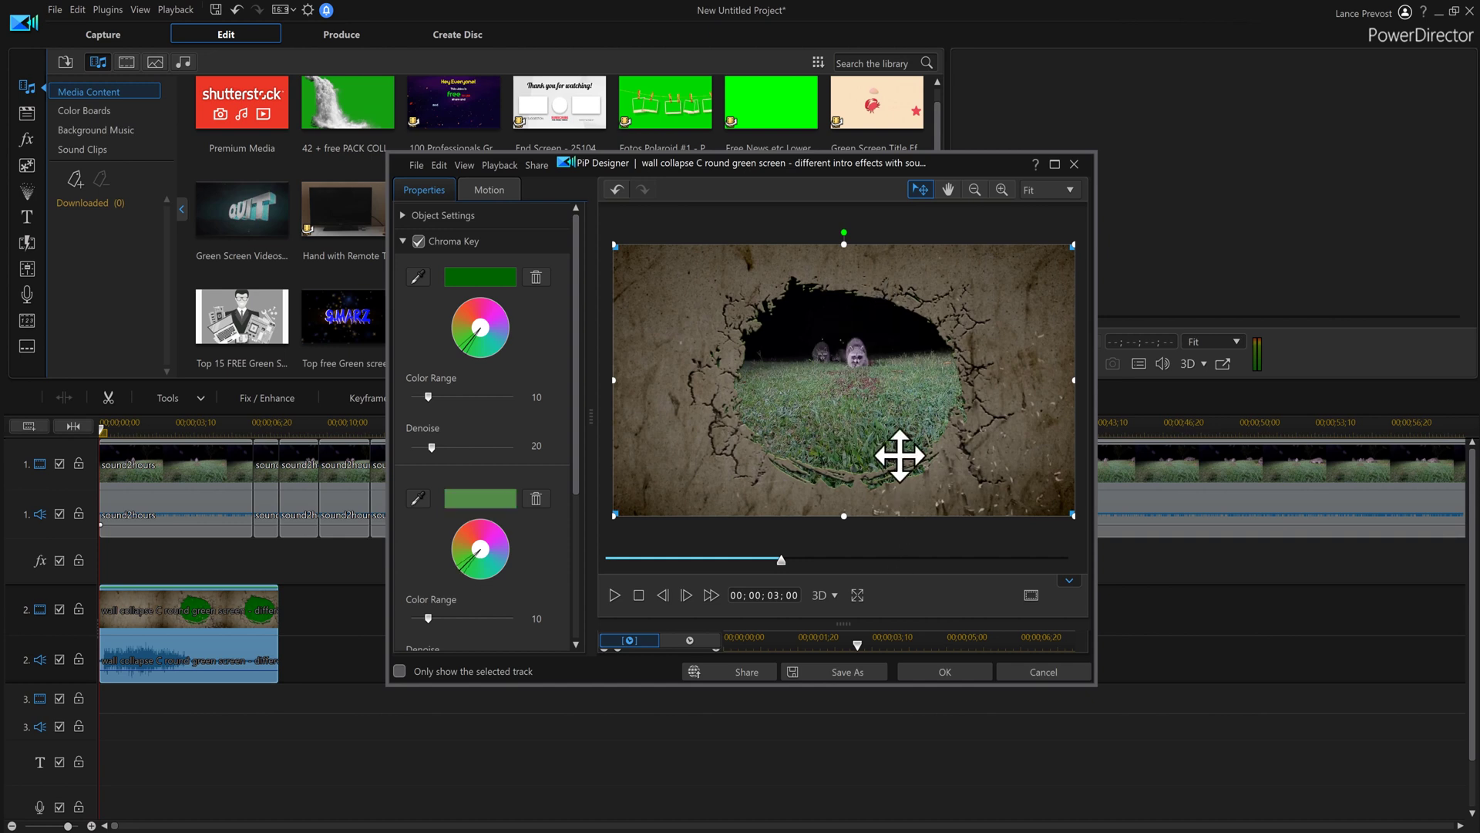
{"action": "left_click", "coordinate": [948, 690]}
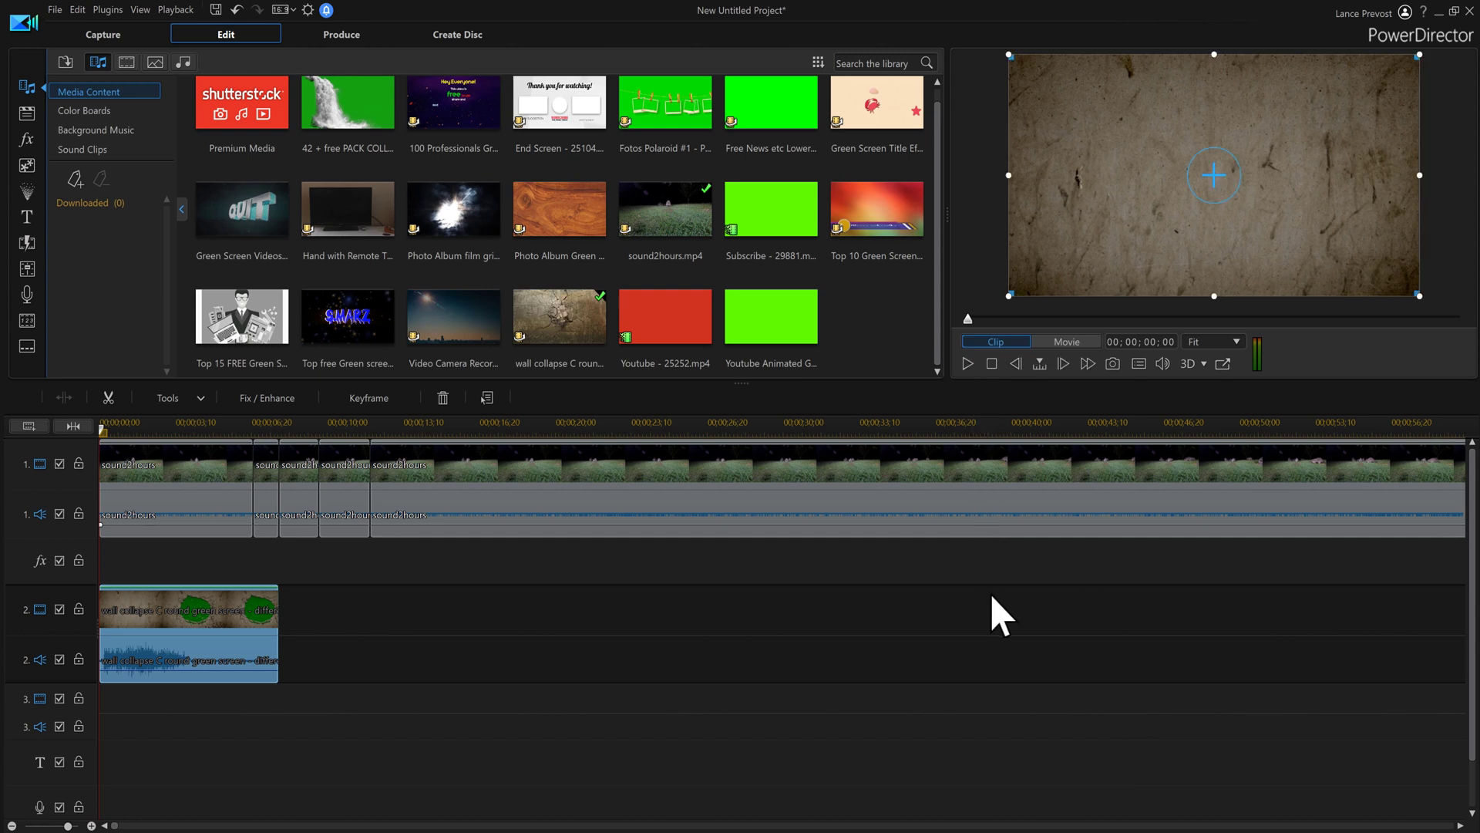
- Play the movie from the start to preview the keyed wall collapse over the background footage, and stop playback
{"action": "left_click", "coordinate": [968, 364]}
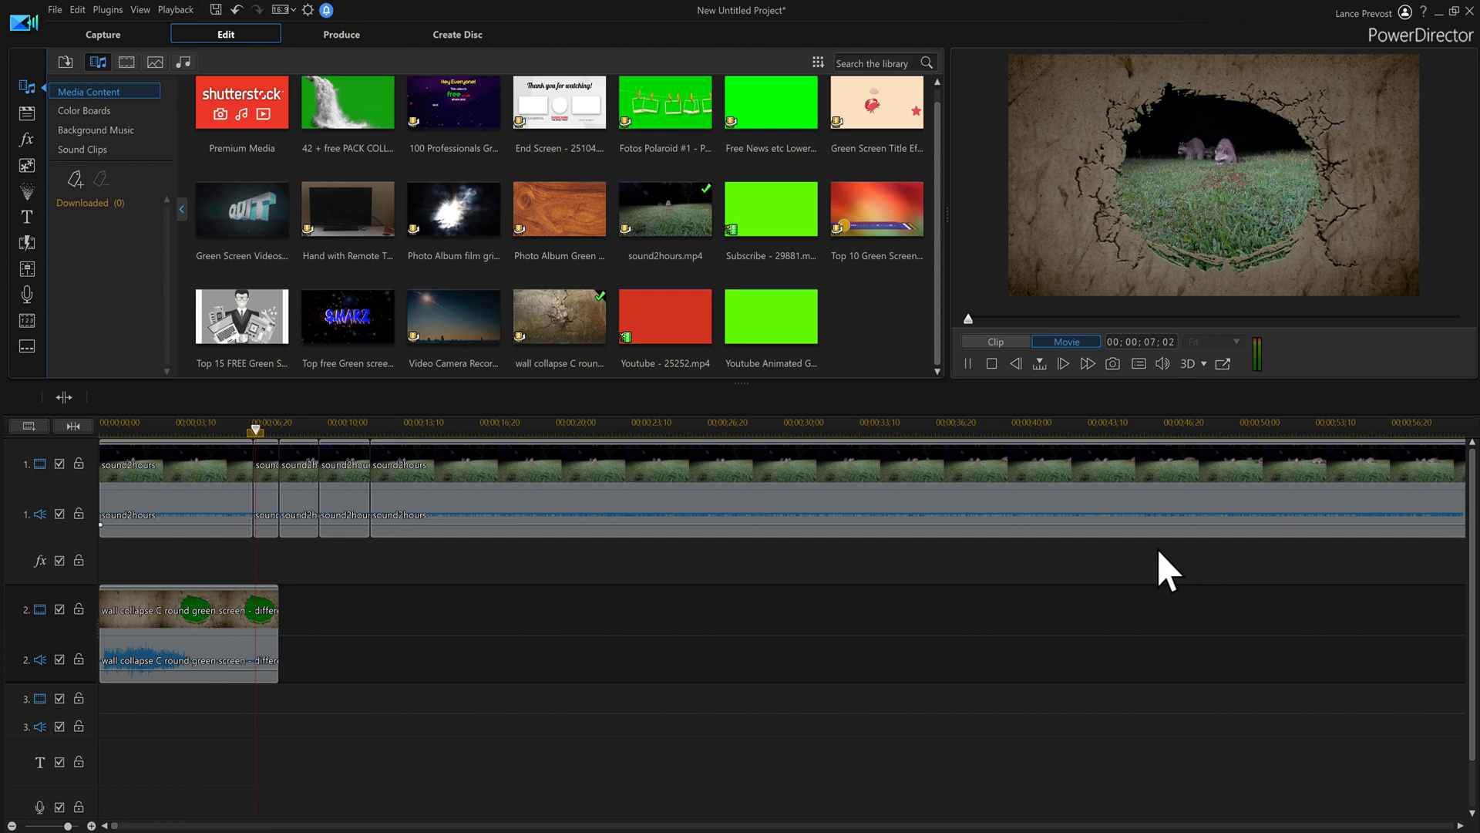
{"action": "left_click", "coordinate": [992, 365]}
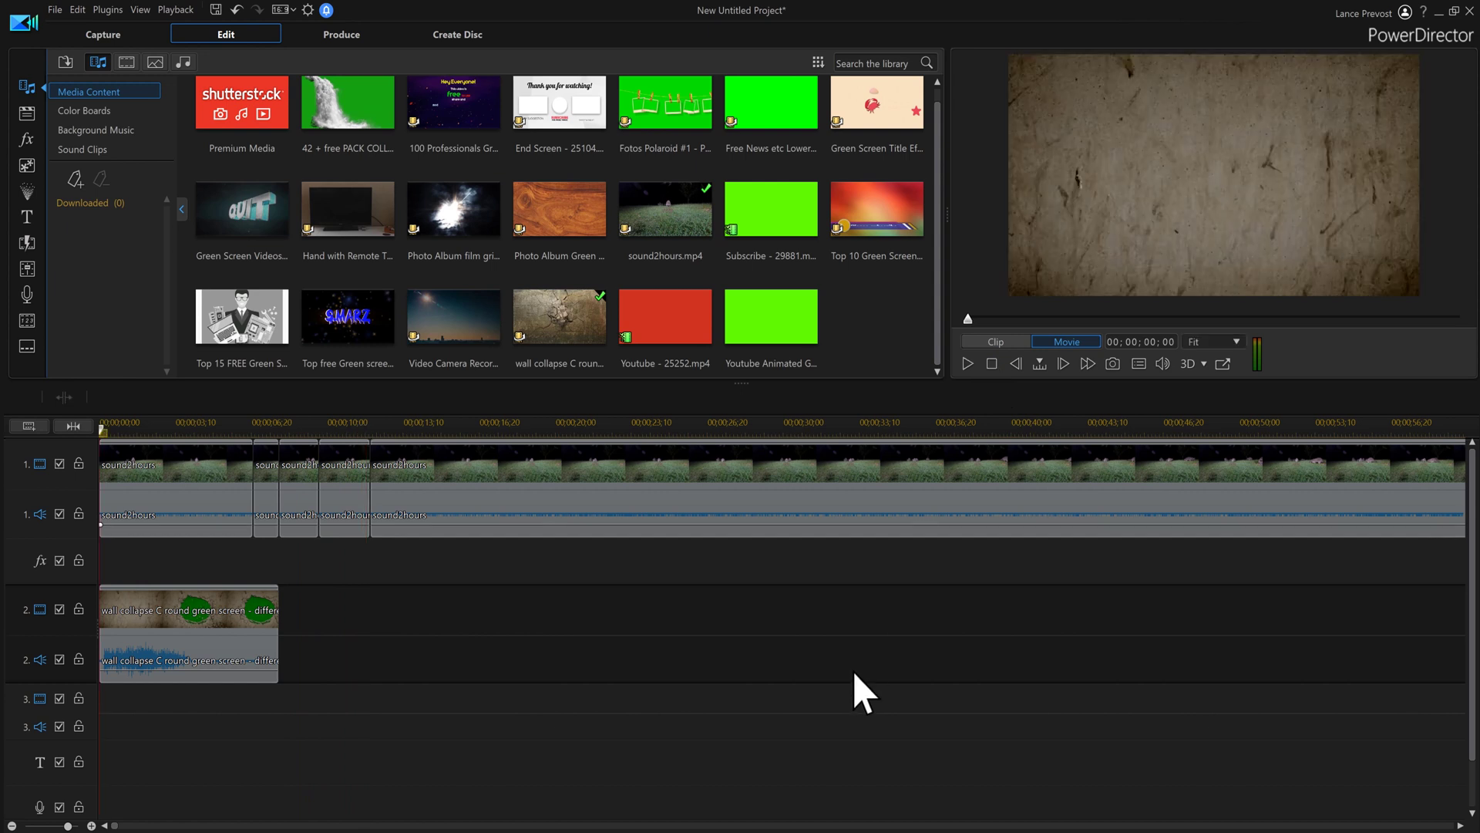